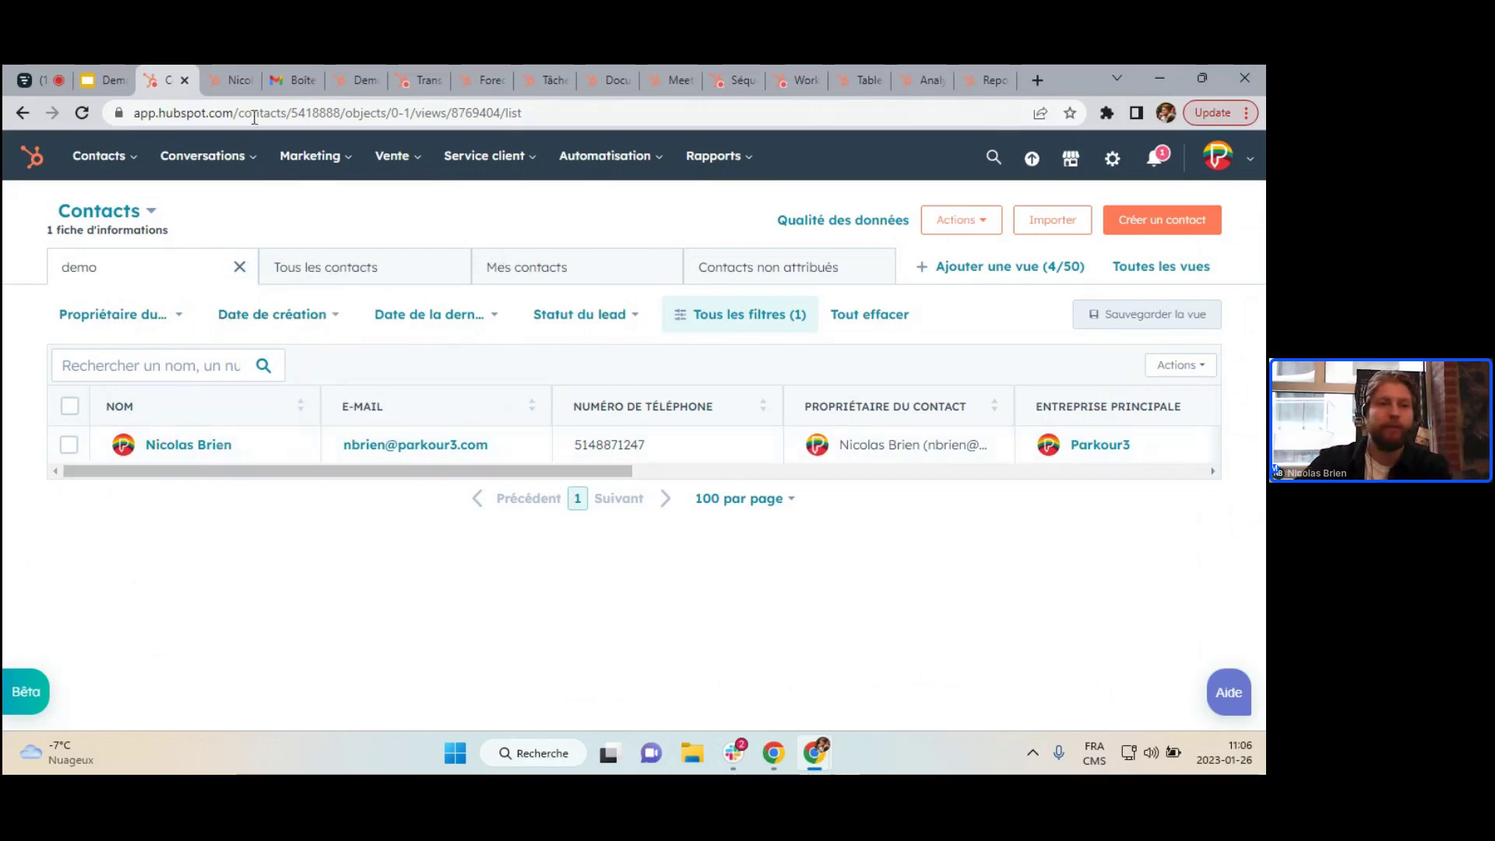
Open the contact's record and review its associated companies, deals, playbooks, workflow enrolments and integration sections.
left_click(227, 80)
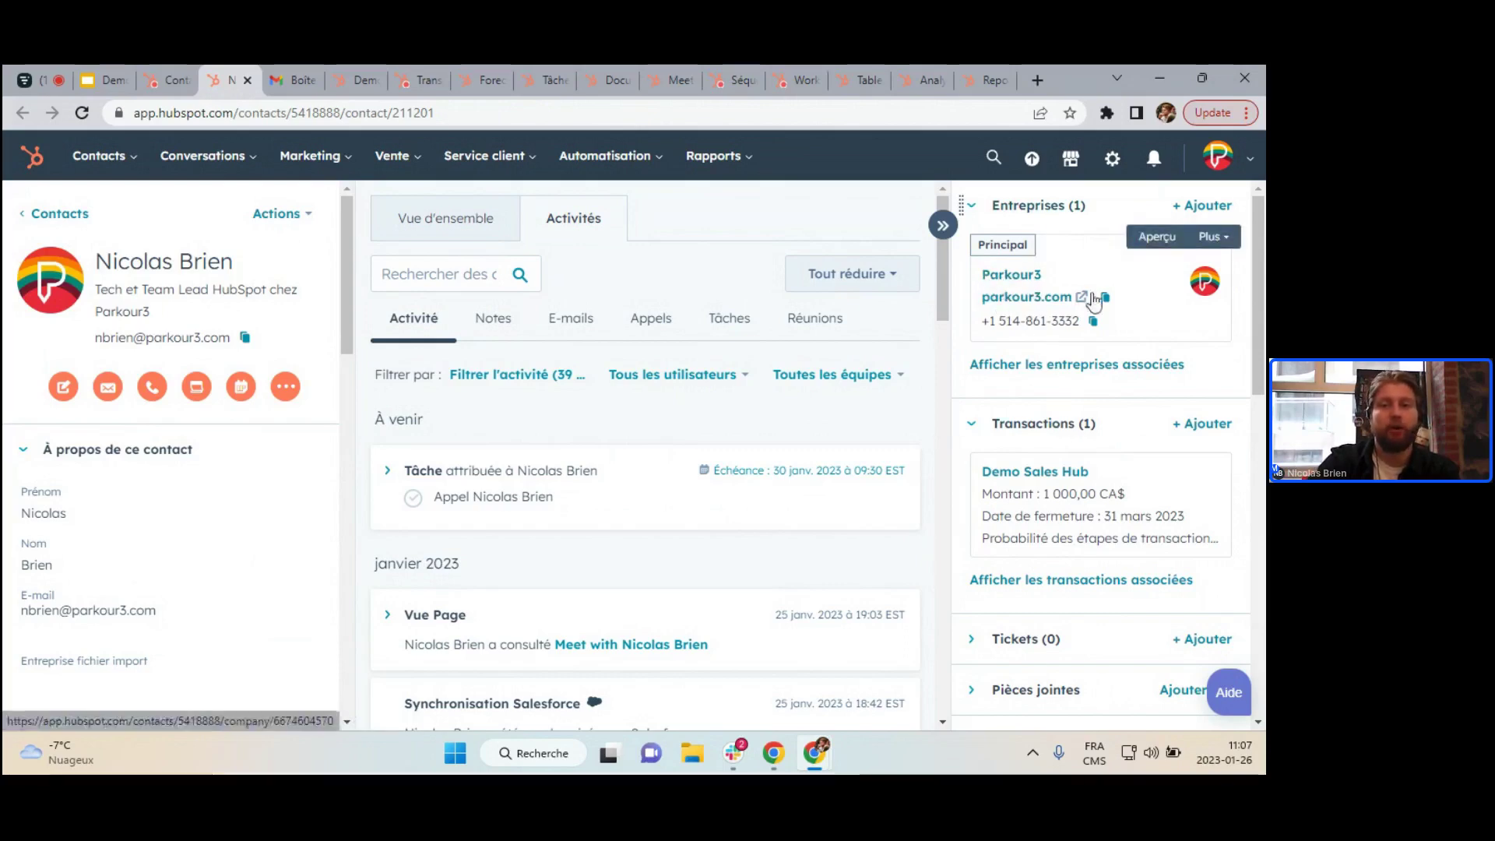
scroll(1003, 308, "down", 3)
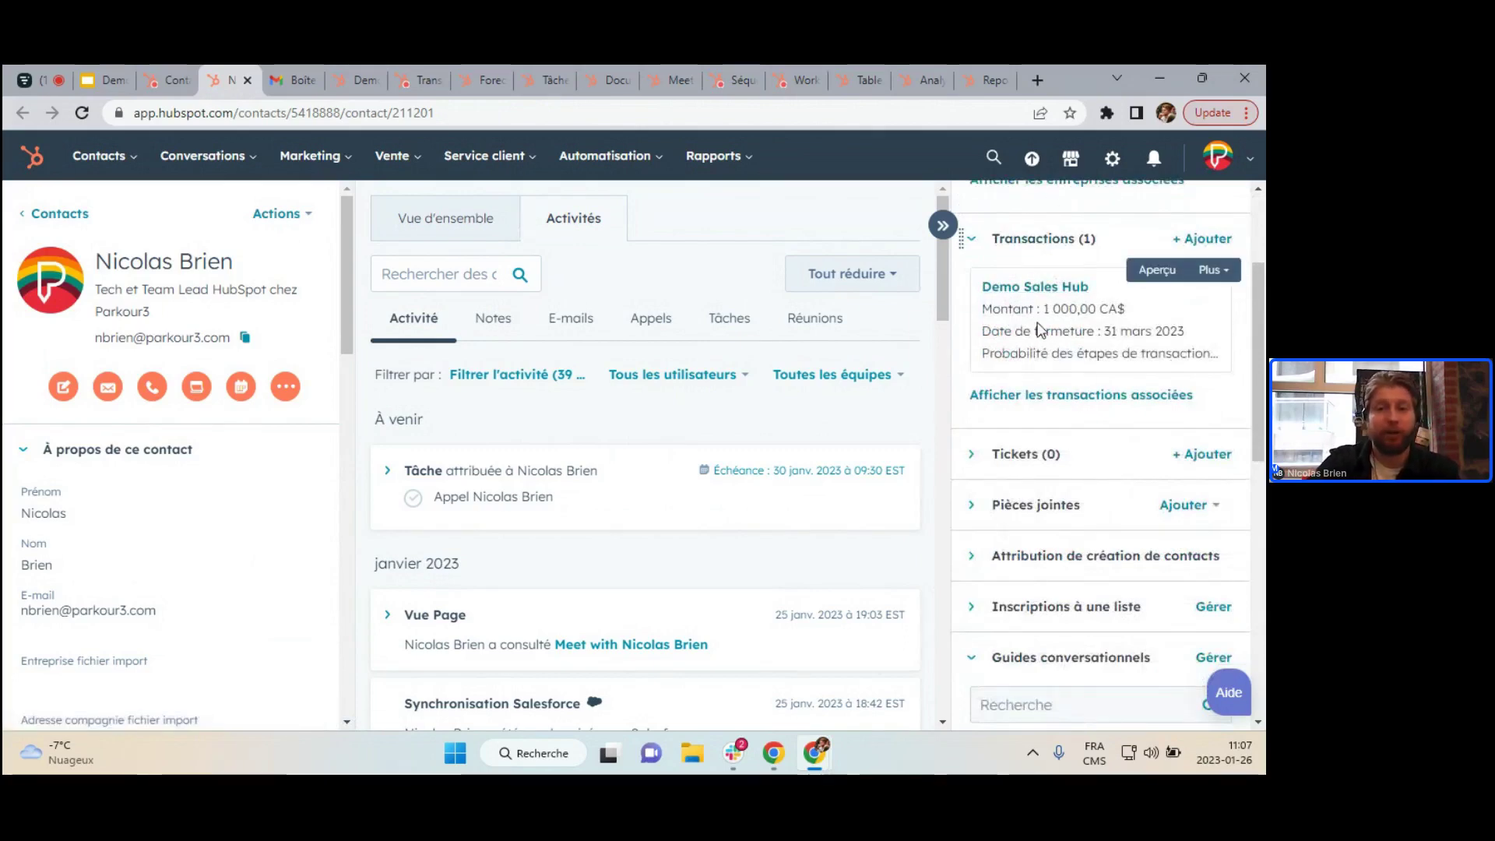
scroll(1054, 330, "down", 2)
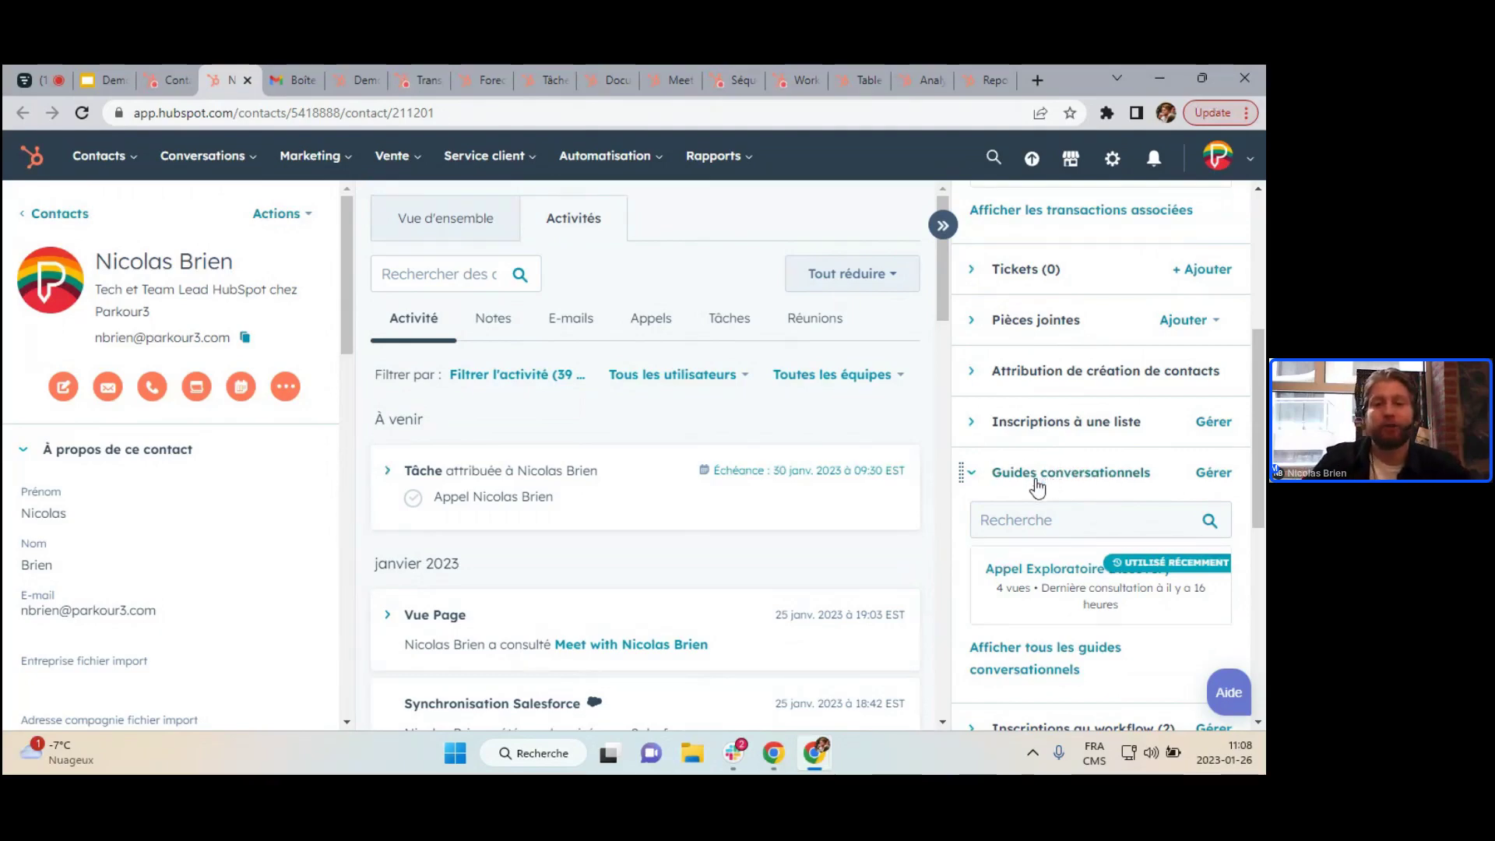
scroll(1039, 487, "down", 1)
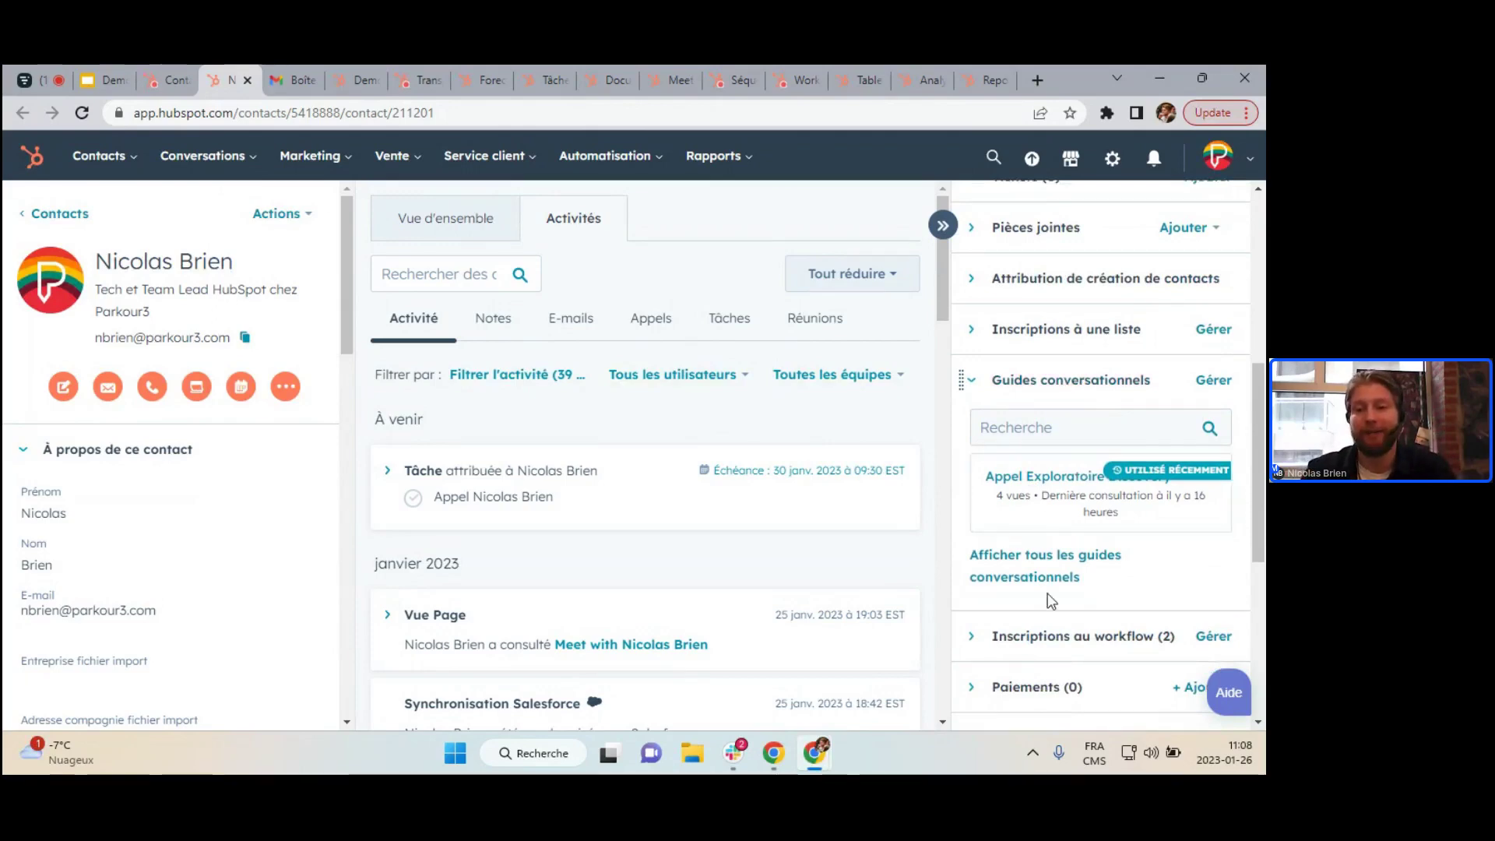
scroll(1049, 545, "down", 1)
scroll(1051, 546, "down", 1)
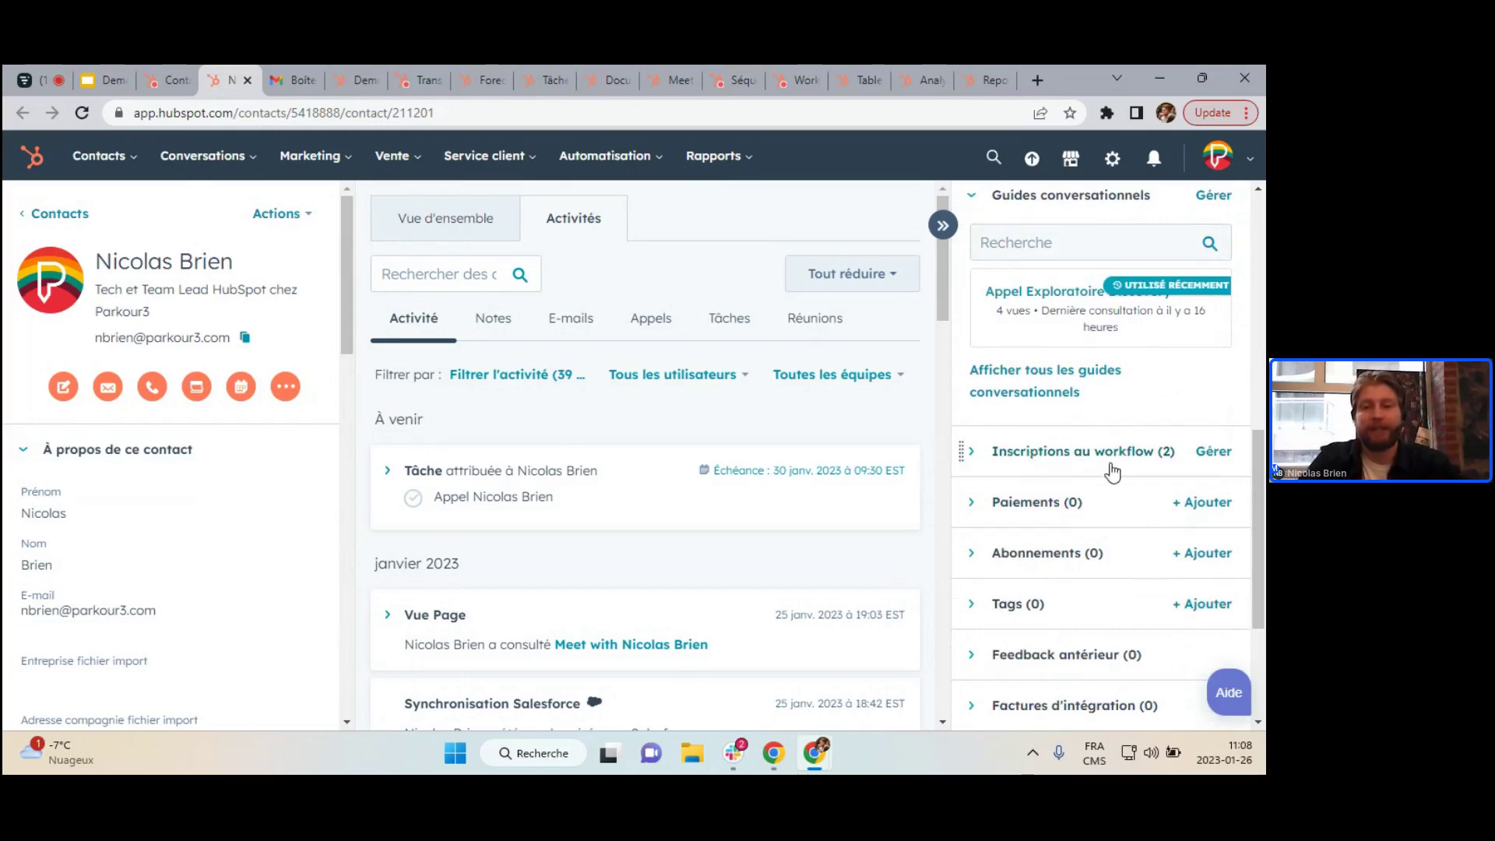
scroll(1098, 565, "down", 3)
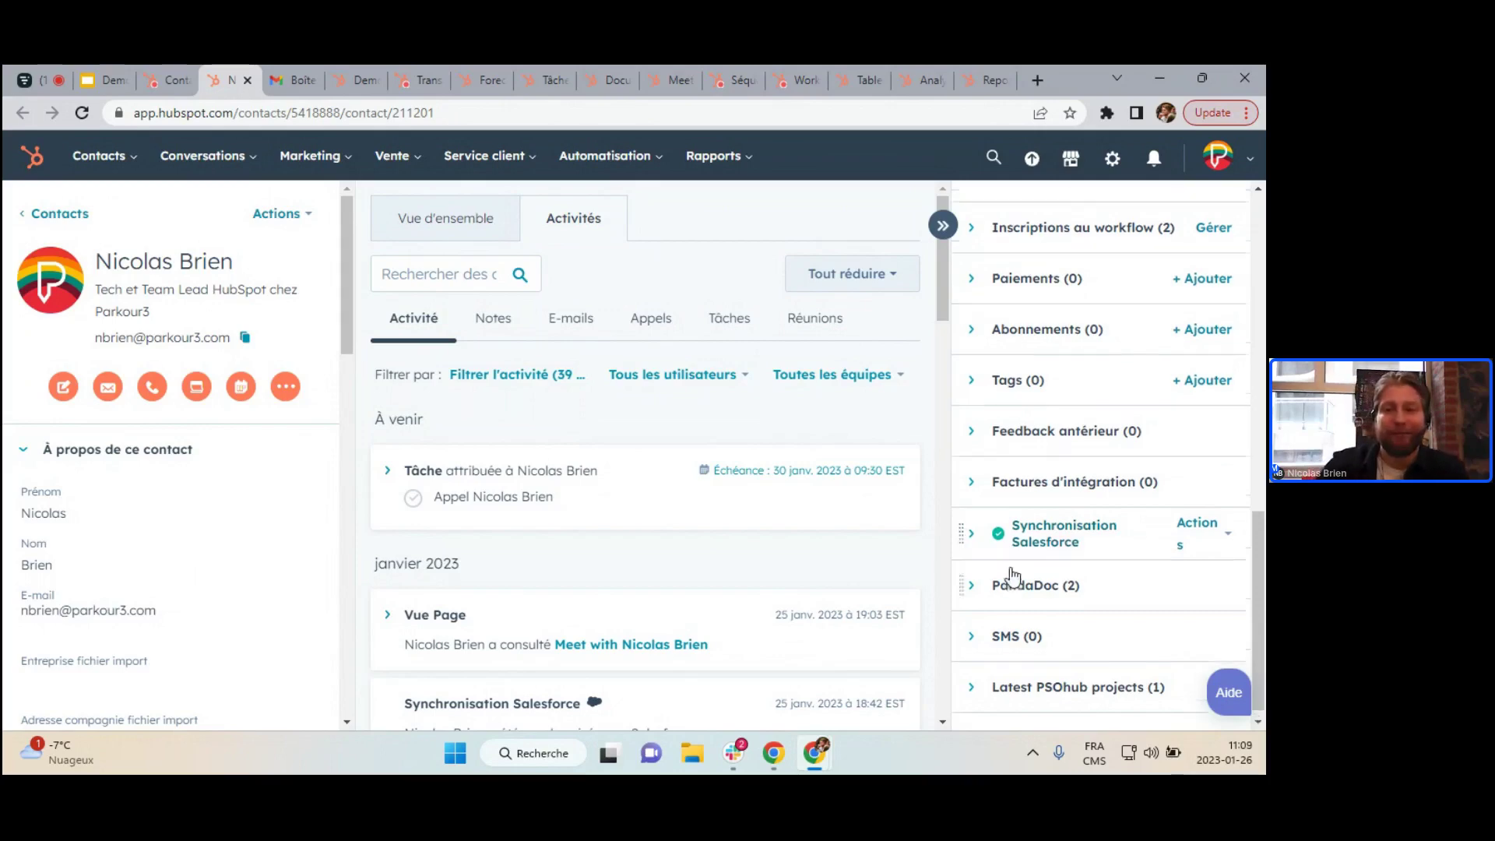
scroll(978, 592, "up", 5)
scroll(1045, 604, "up", 3)
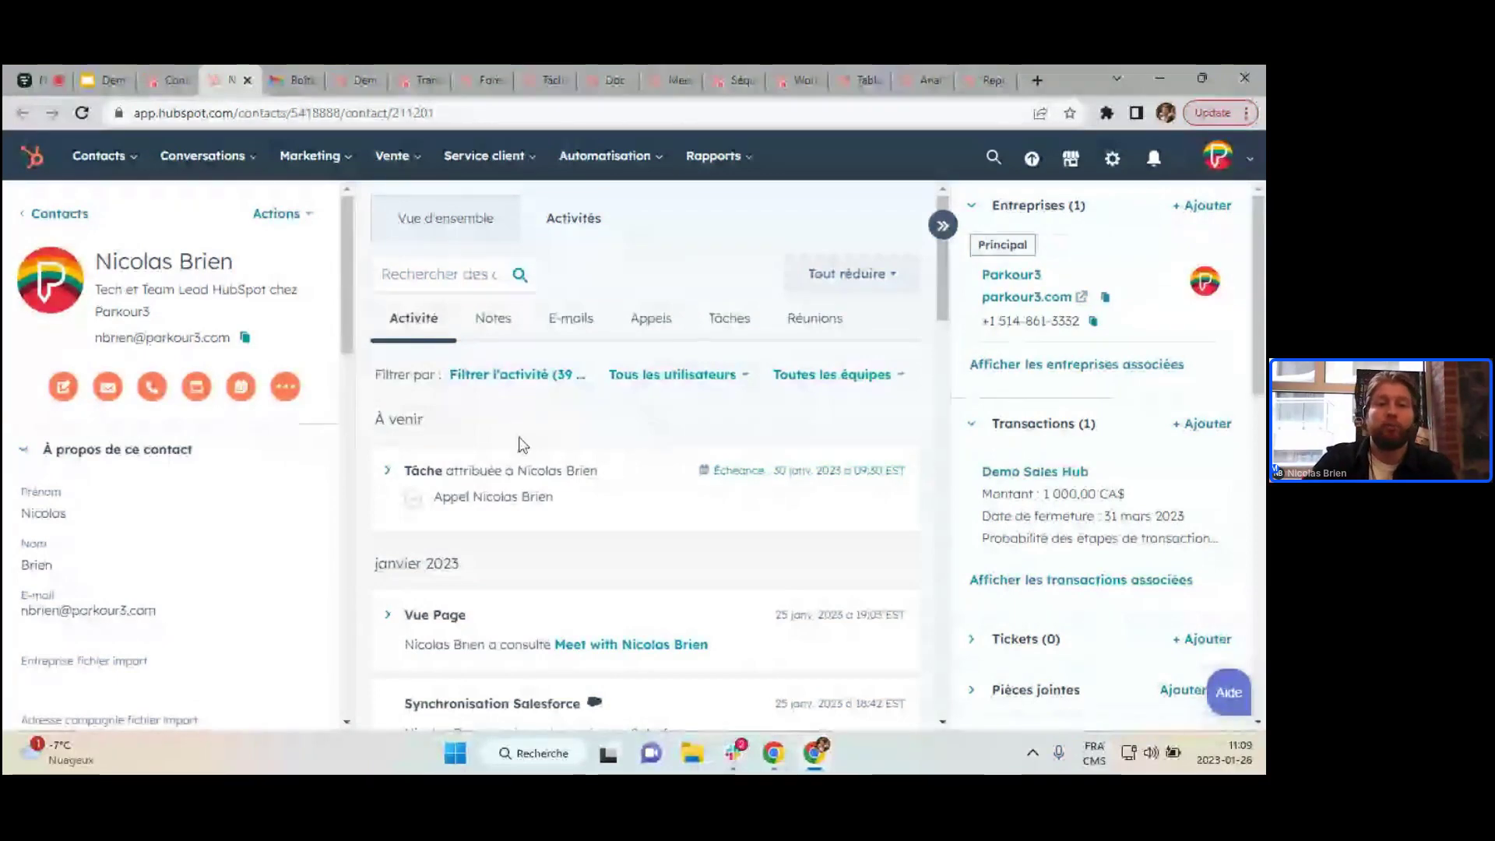
Review the contact's activity timeline and the activity types offered by its activity filter.
scroll(427, 471, "down", 5)
scroll(517, 491, "up", 4)
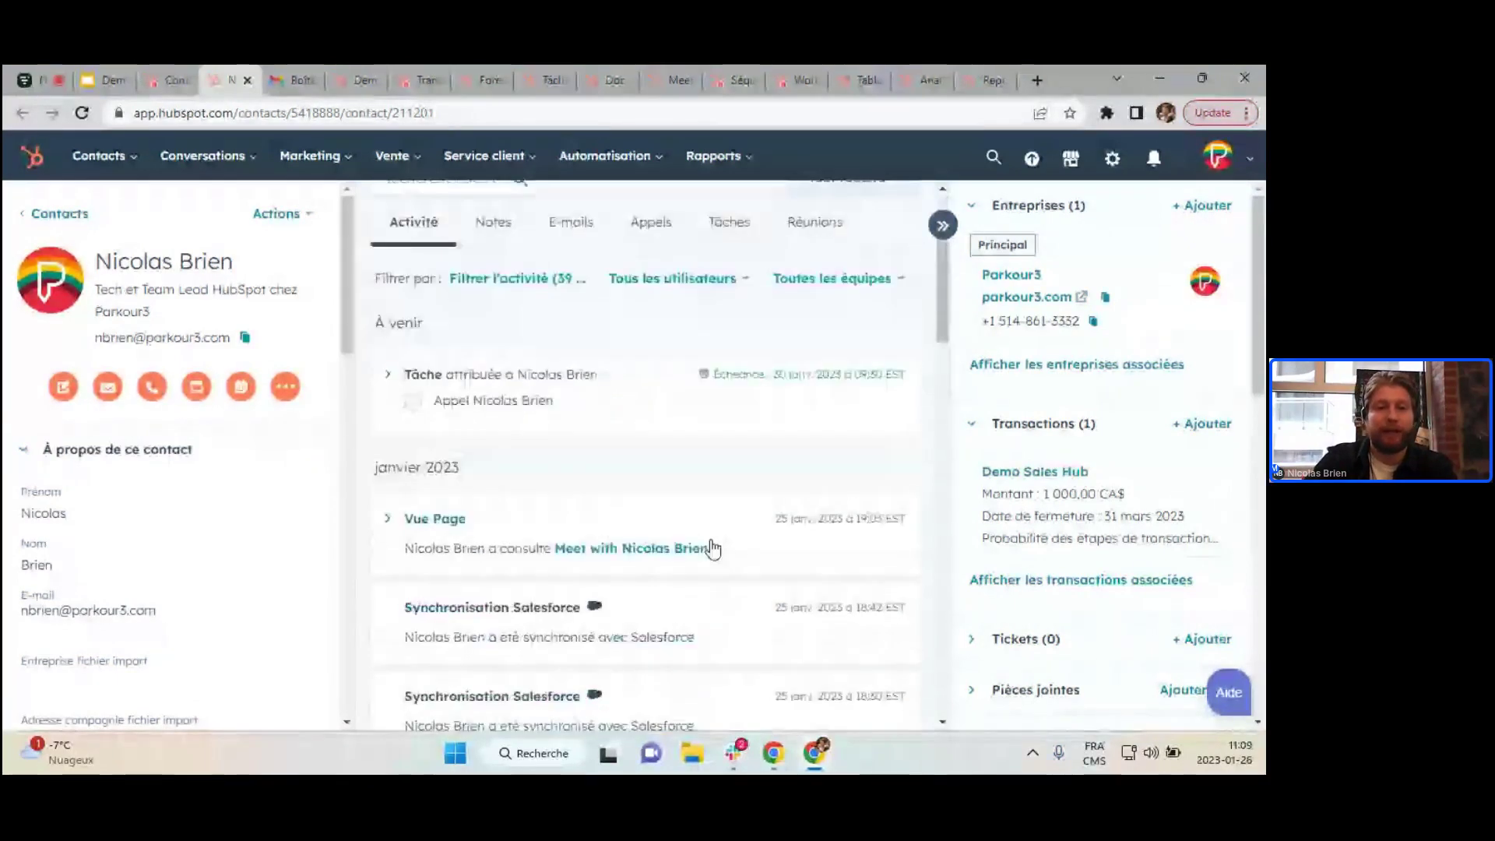
scroll(701, 544, "up", 1)
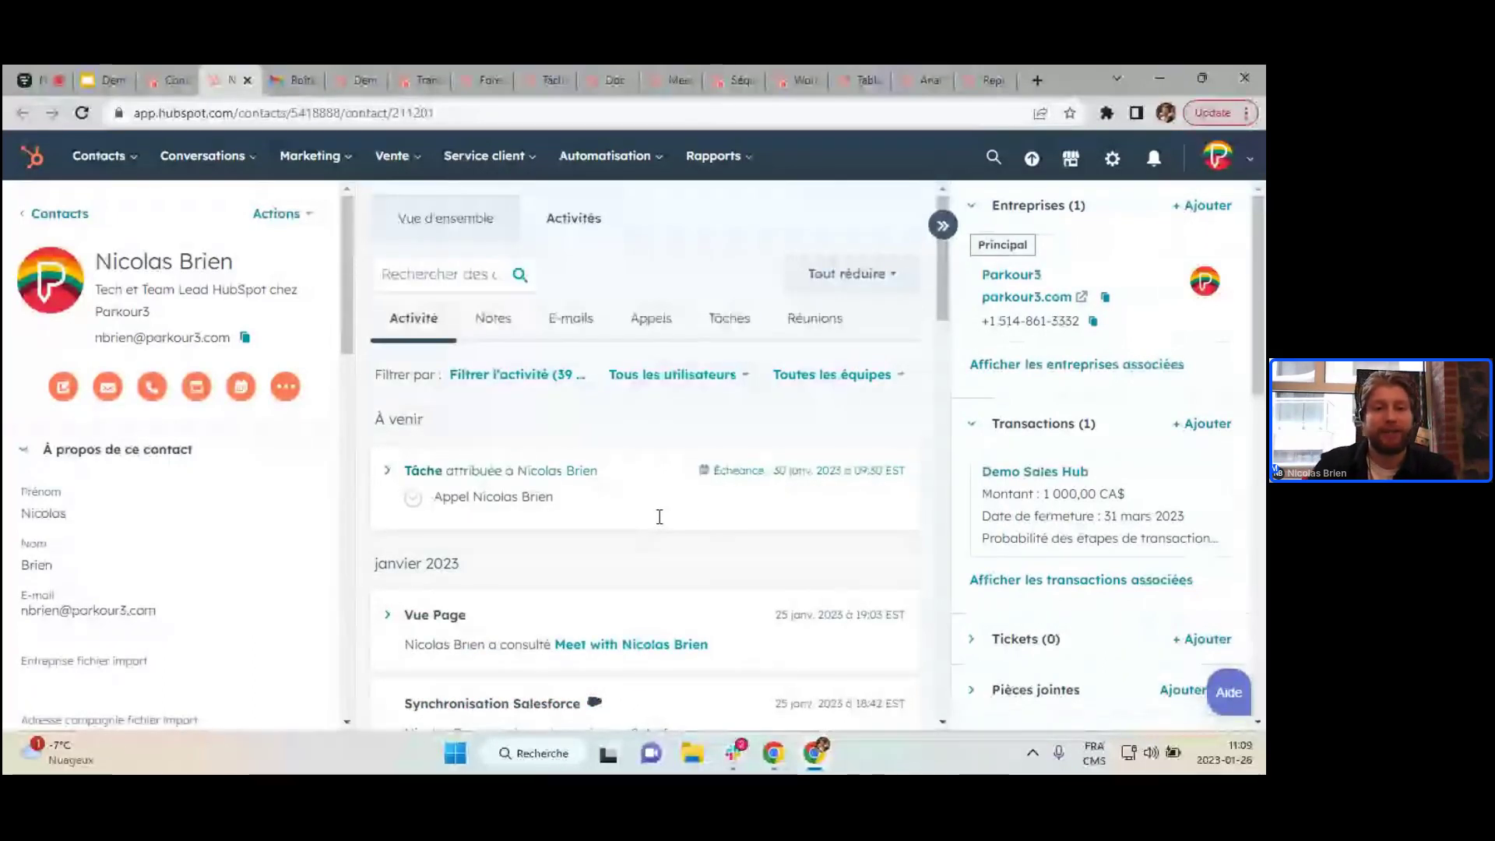
left_click(488, 378)
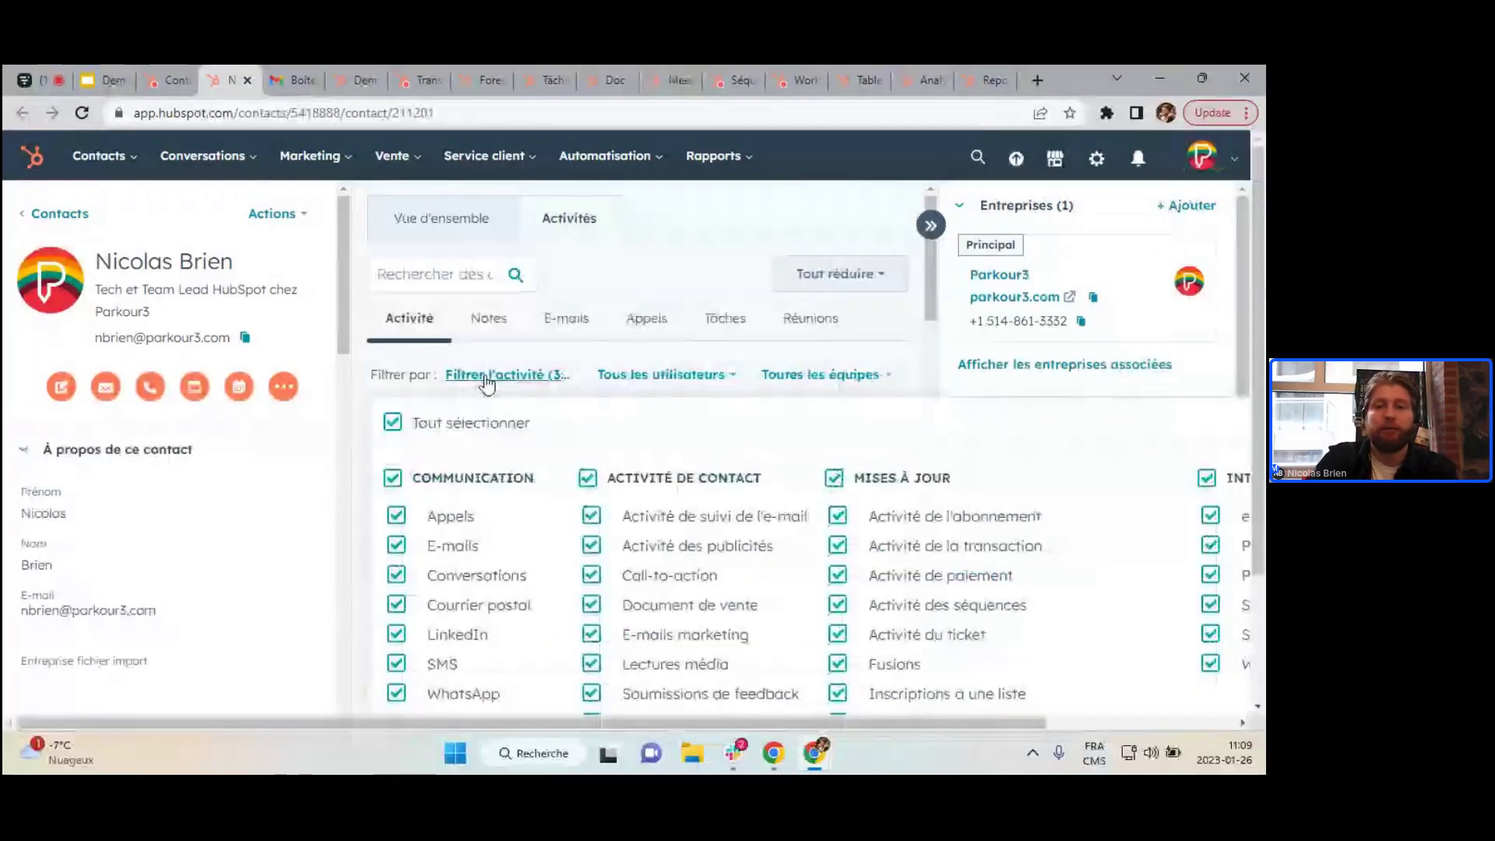
scroll(615, 409, "down", 2)
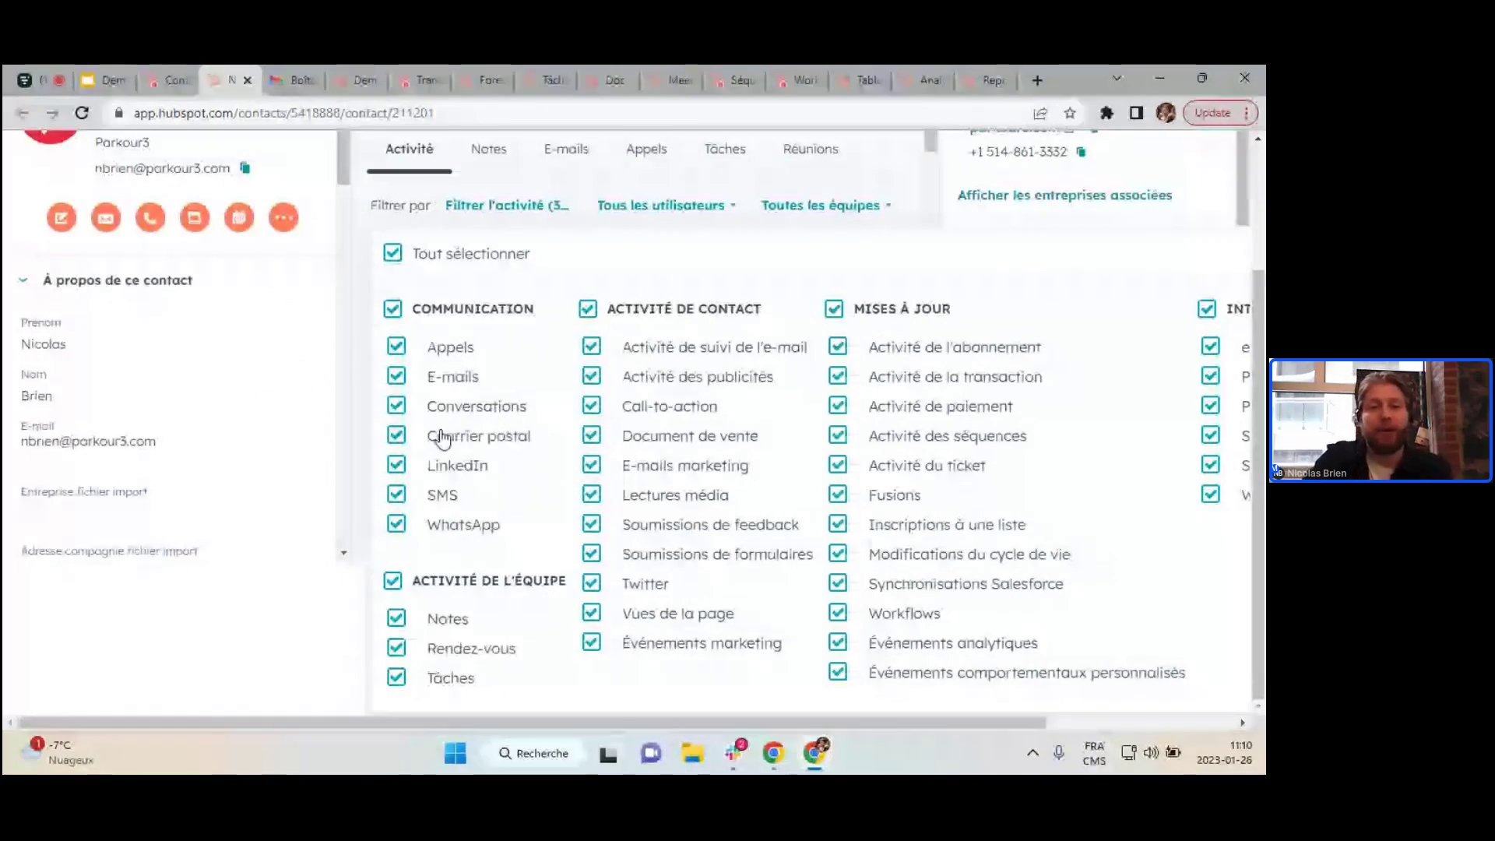
left_click(512, 210)
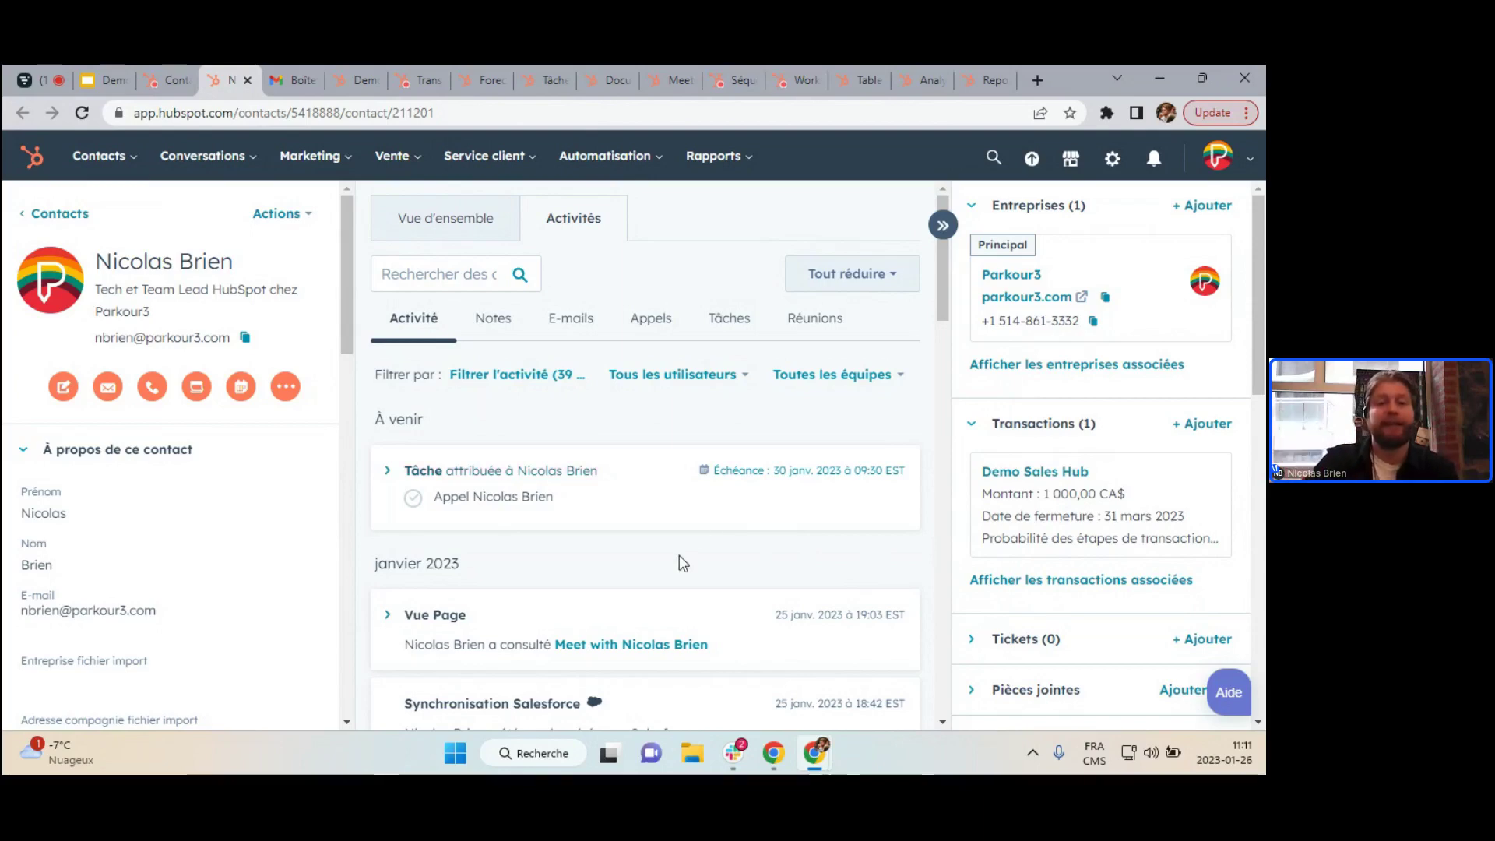
Review the contact's properties under "À propos de ce contact", including owner, lifecycle stage and import company.
mouse_move(497, 491)
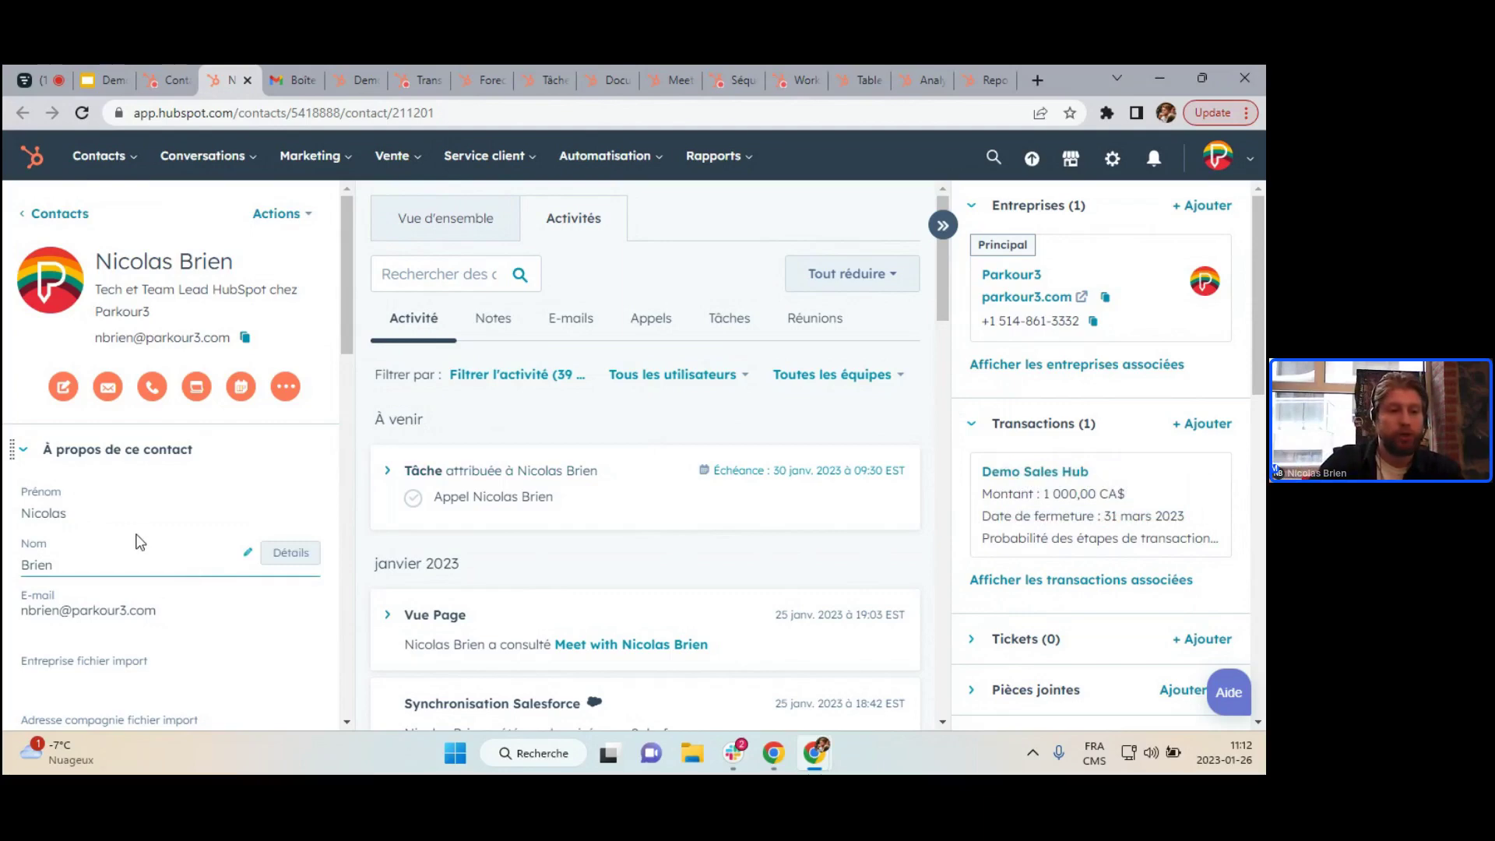
scroll(137, 543, "down", 5)
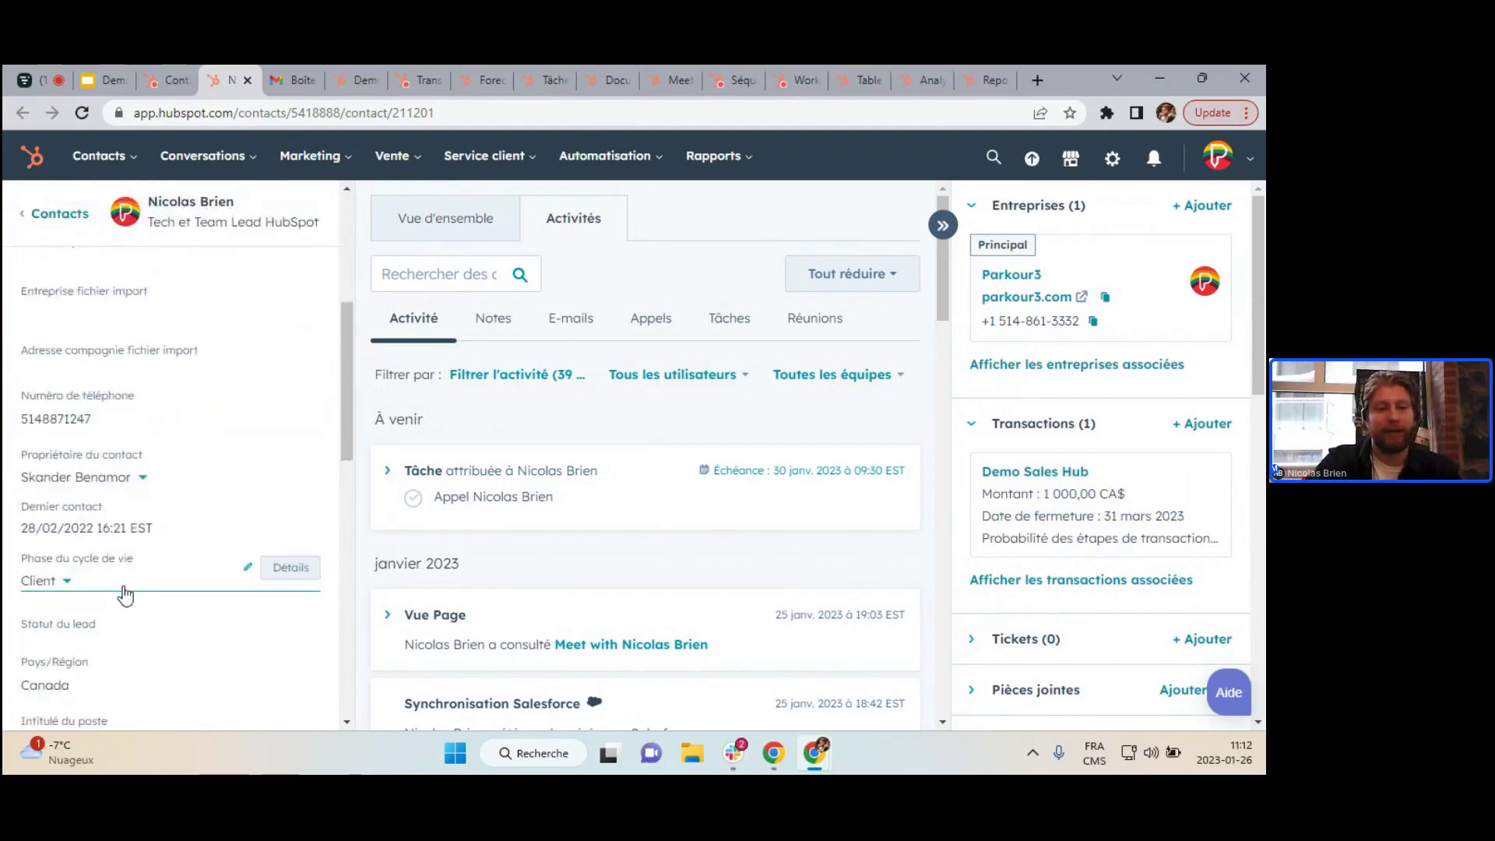
scroll(125, 596, "up", 1)
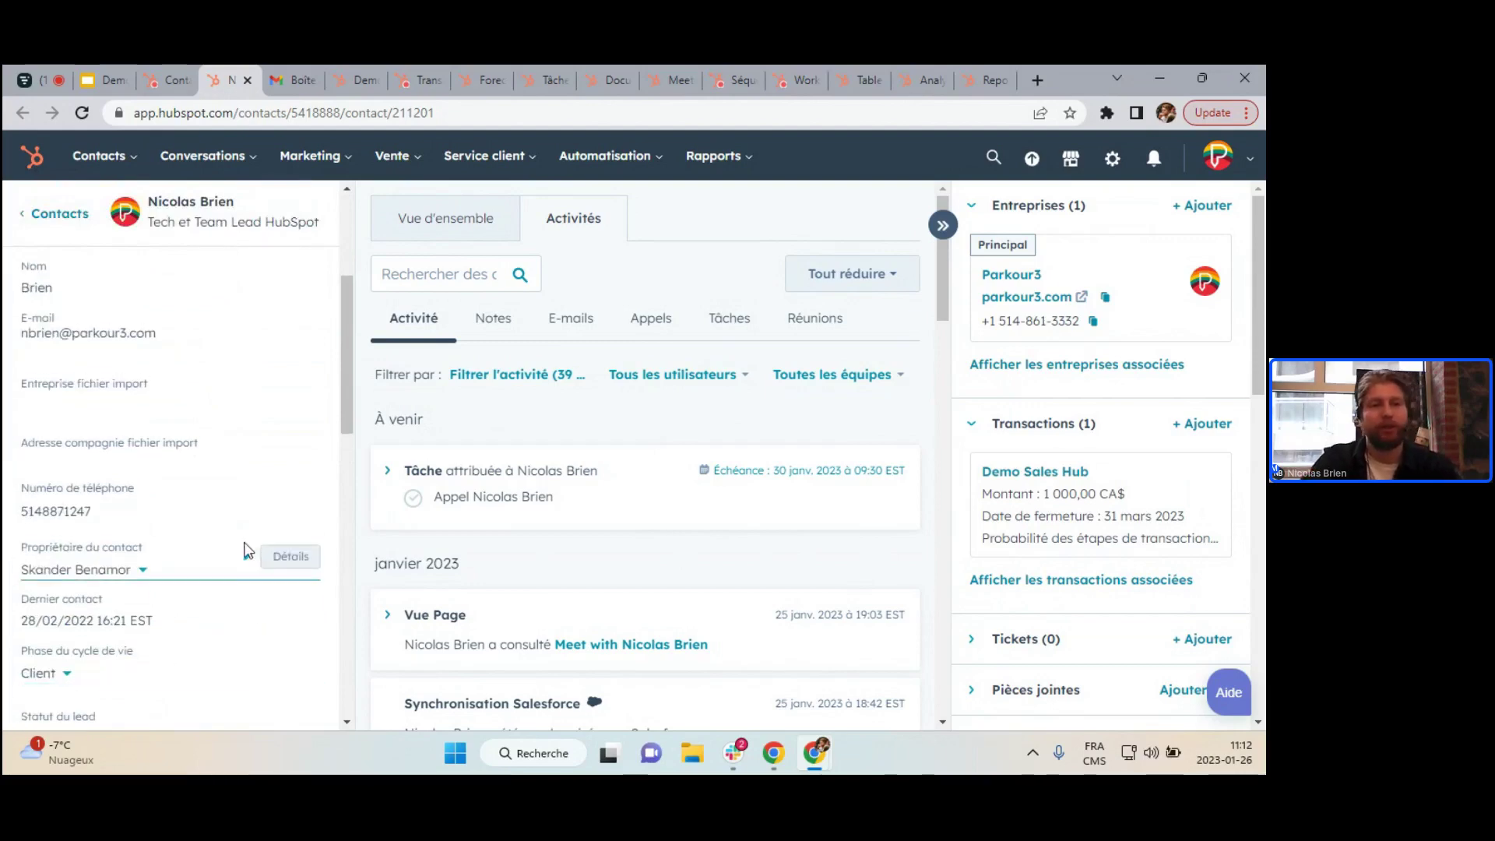
scroll(248, 551, "up", 3)
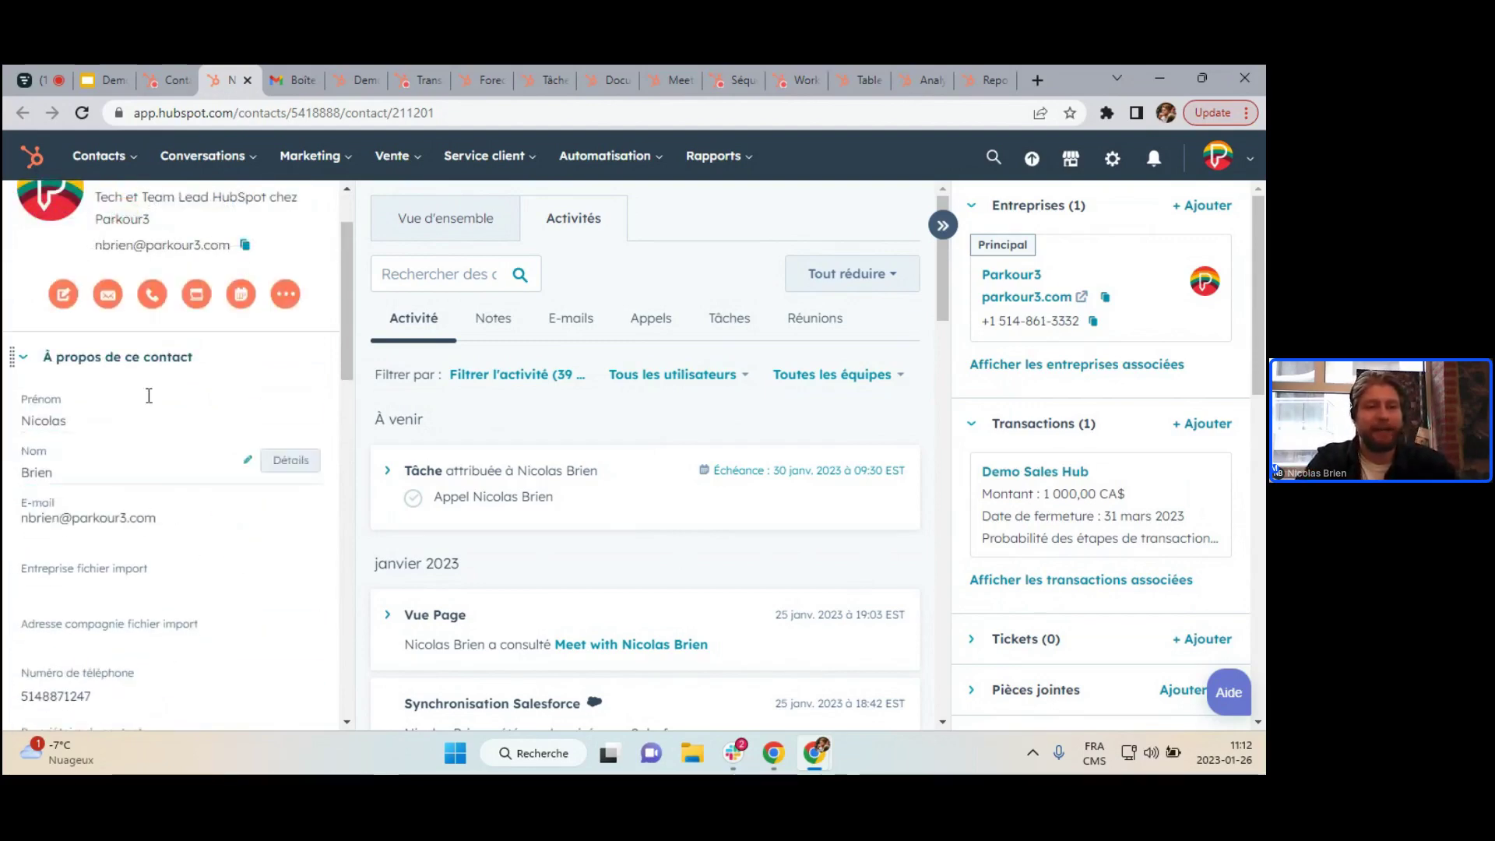
left_click(150, 578)
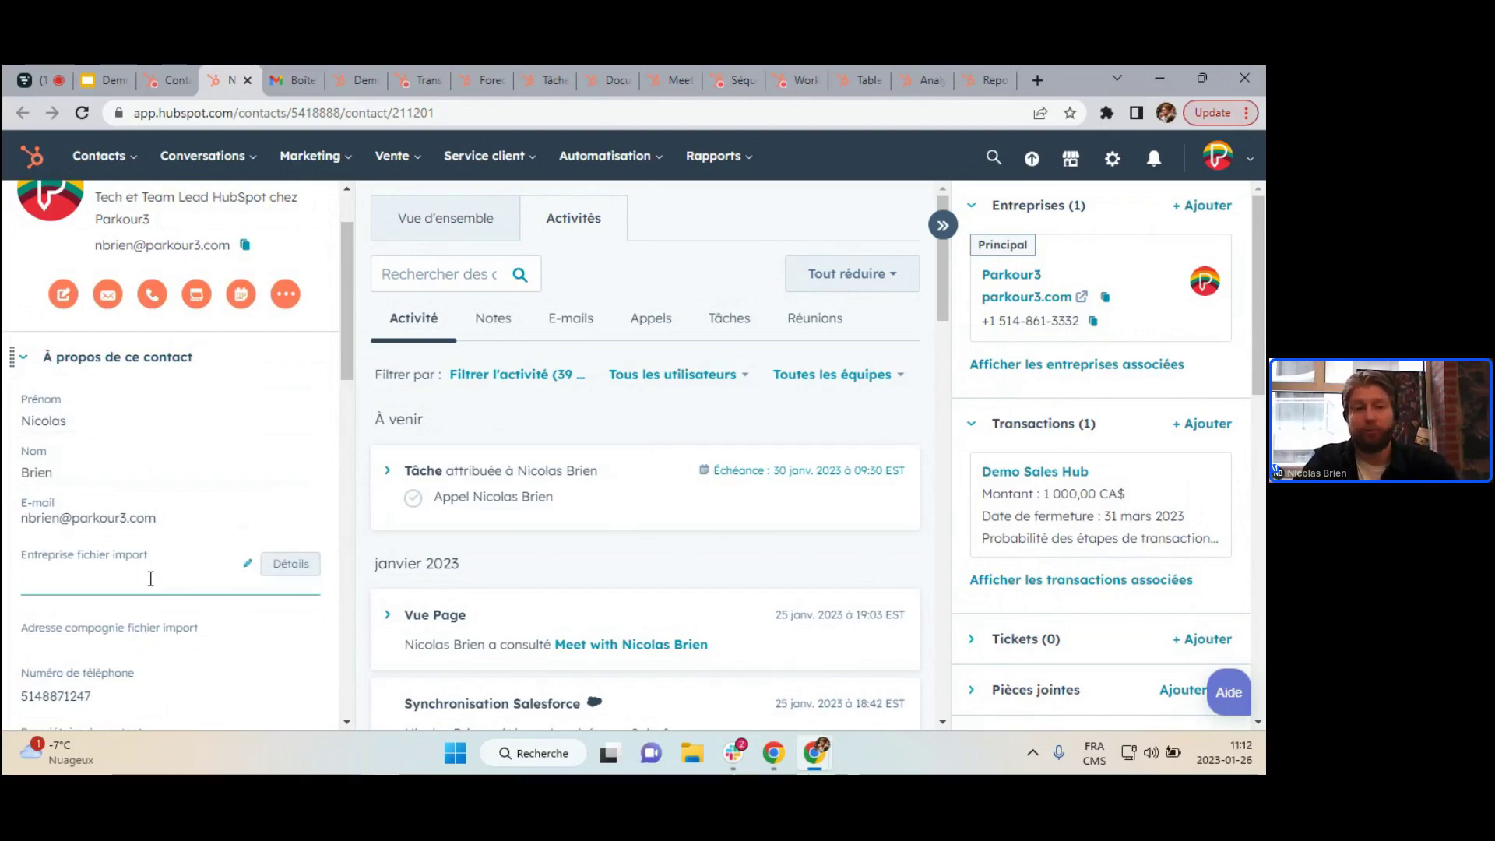
scroll(148, 575, "up", 1)
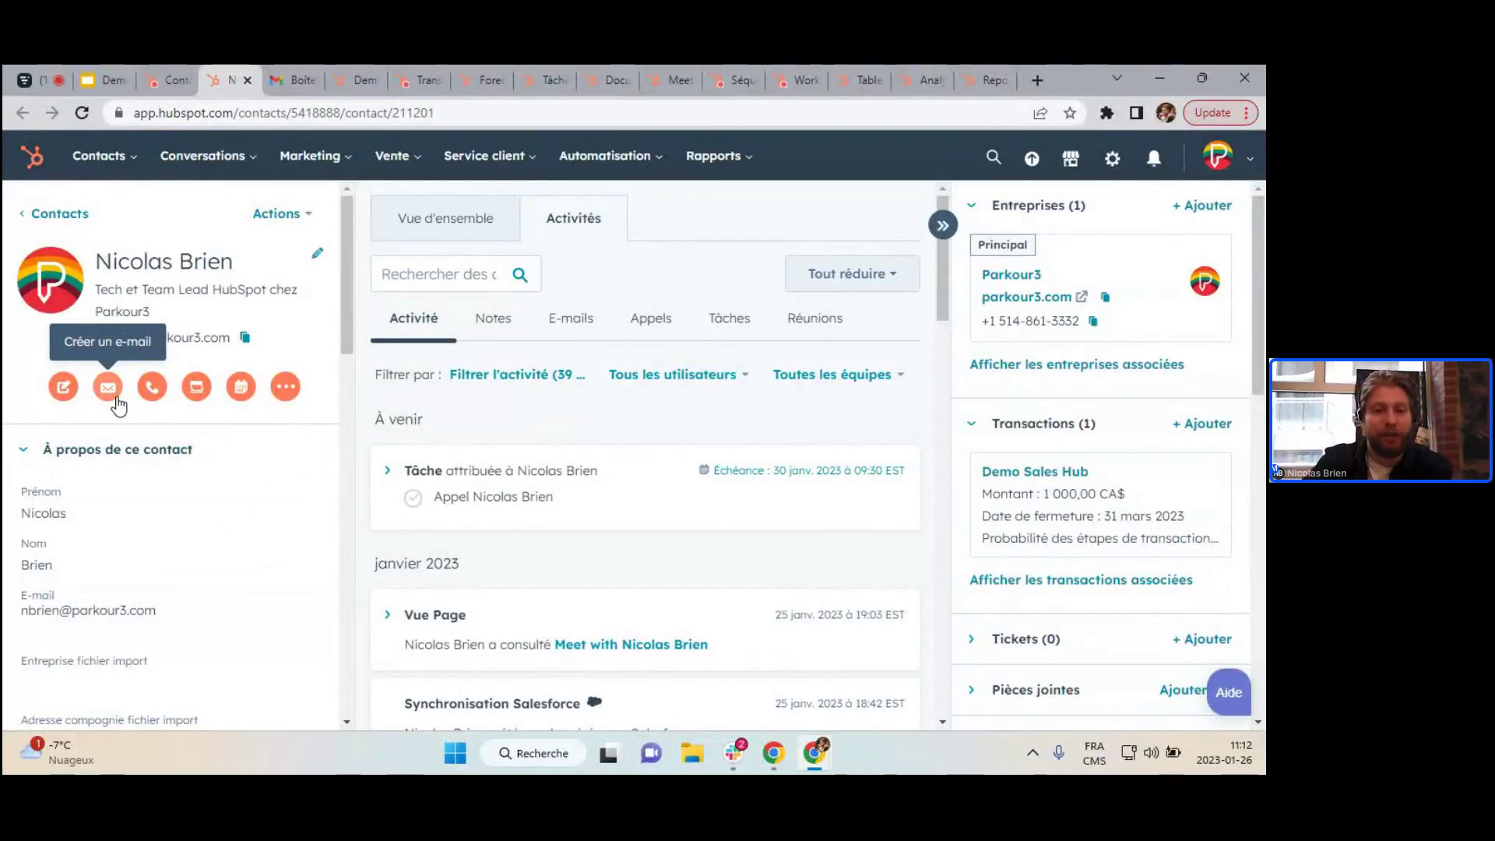
Start a note on the contact and try a colleague mention with "@m", clearing the text.
left_click(63, 389)
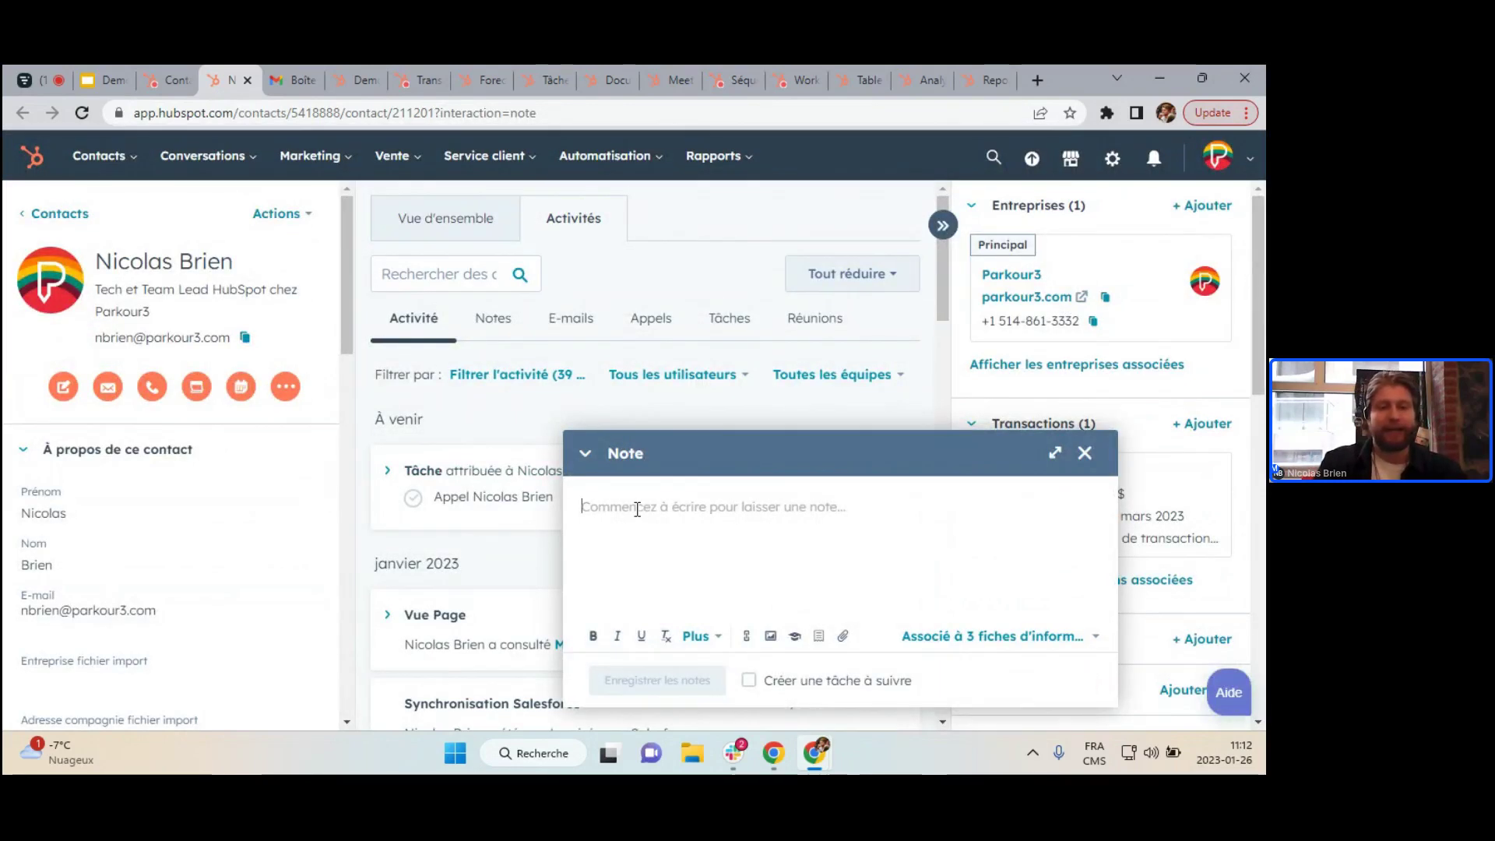
type("@m")
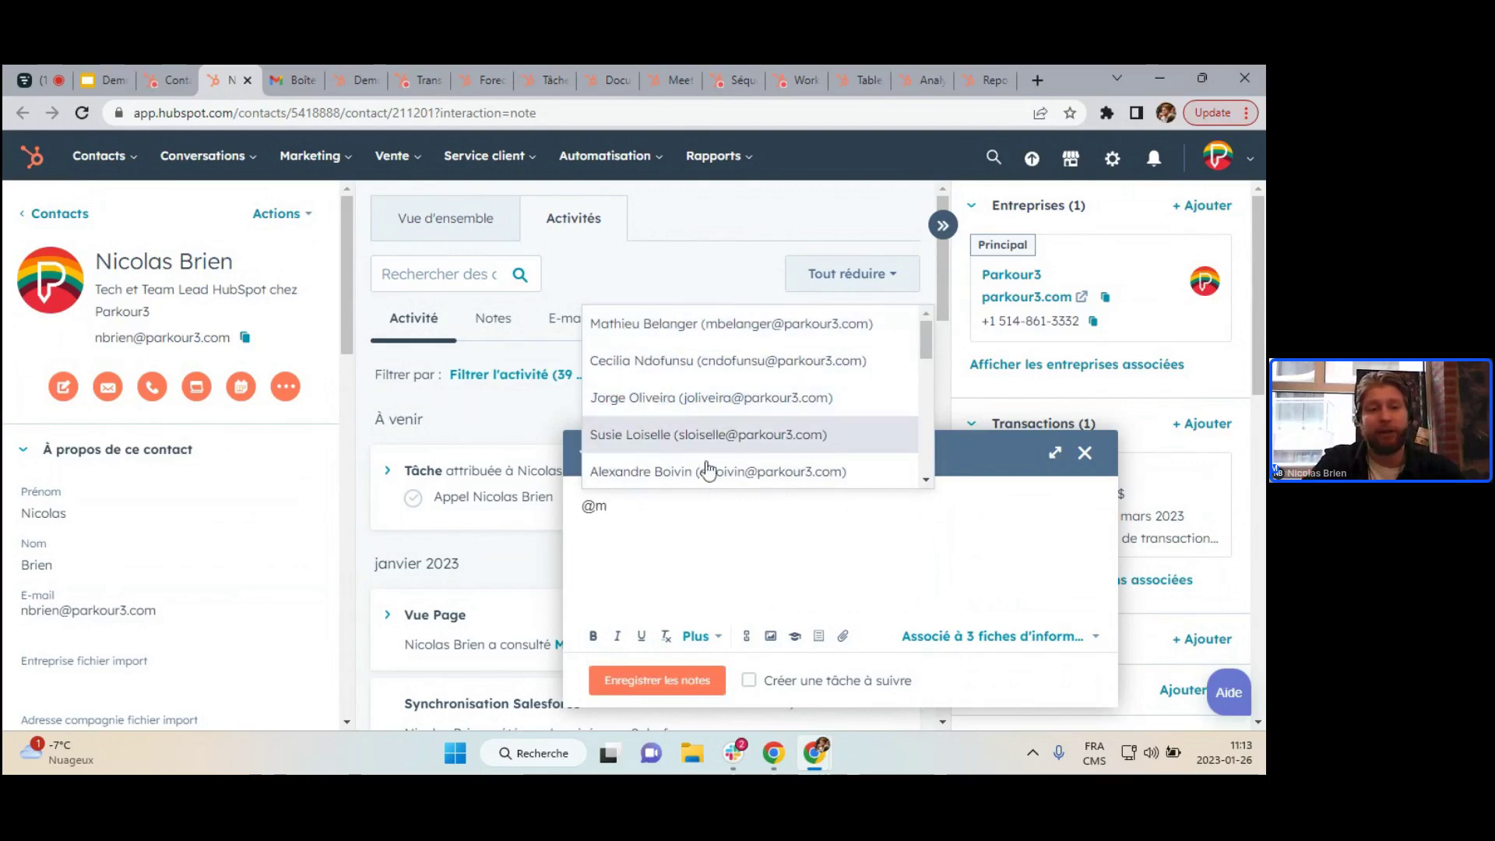
left_click_drag(634, 510, 581, 507)
key("BackSpace")
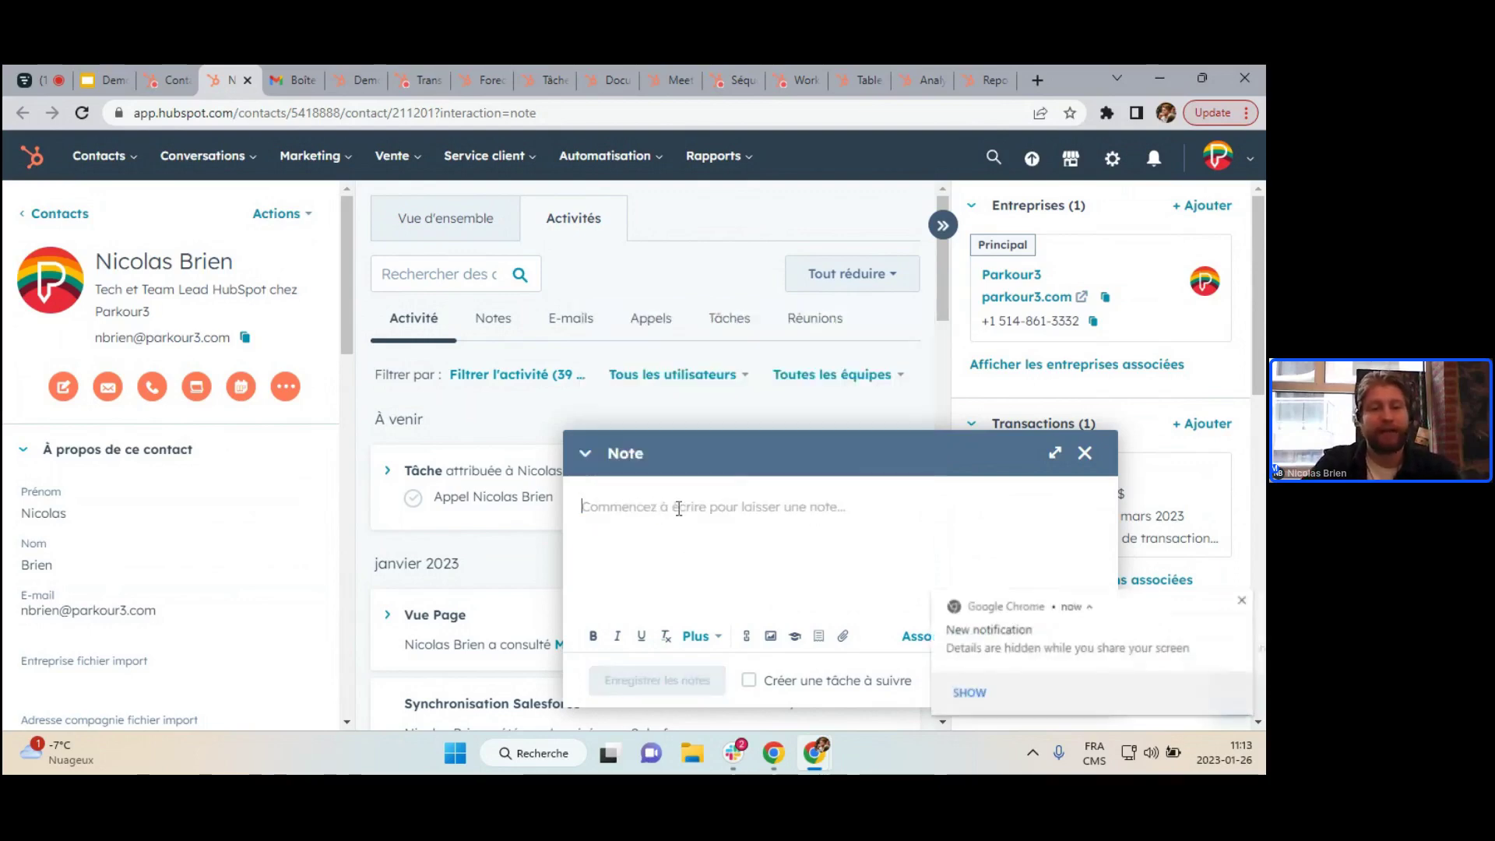
left_click(1243, 601)
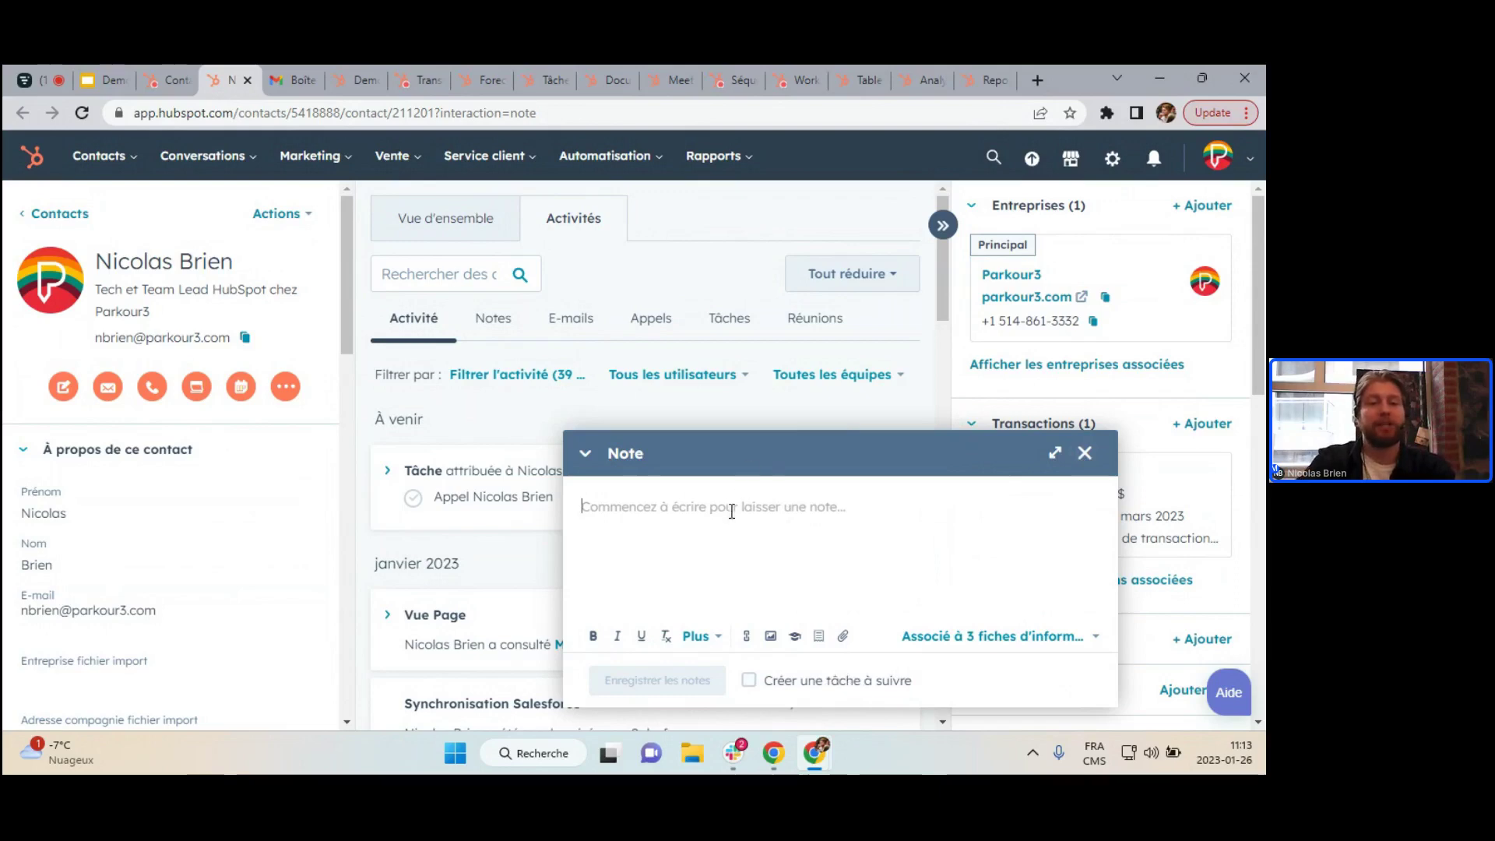
Check which deal, contact and company records the note is associated with, and close the empty note.
left_click(961, 634)
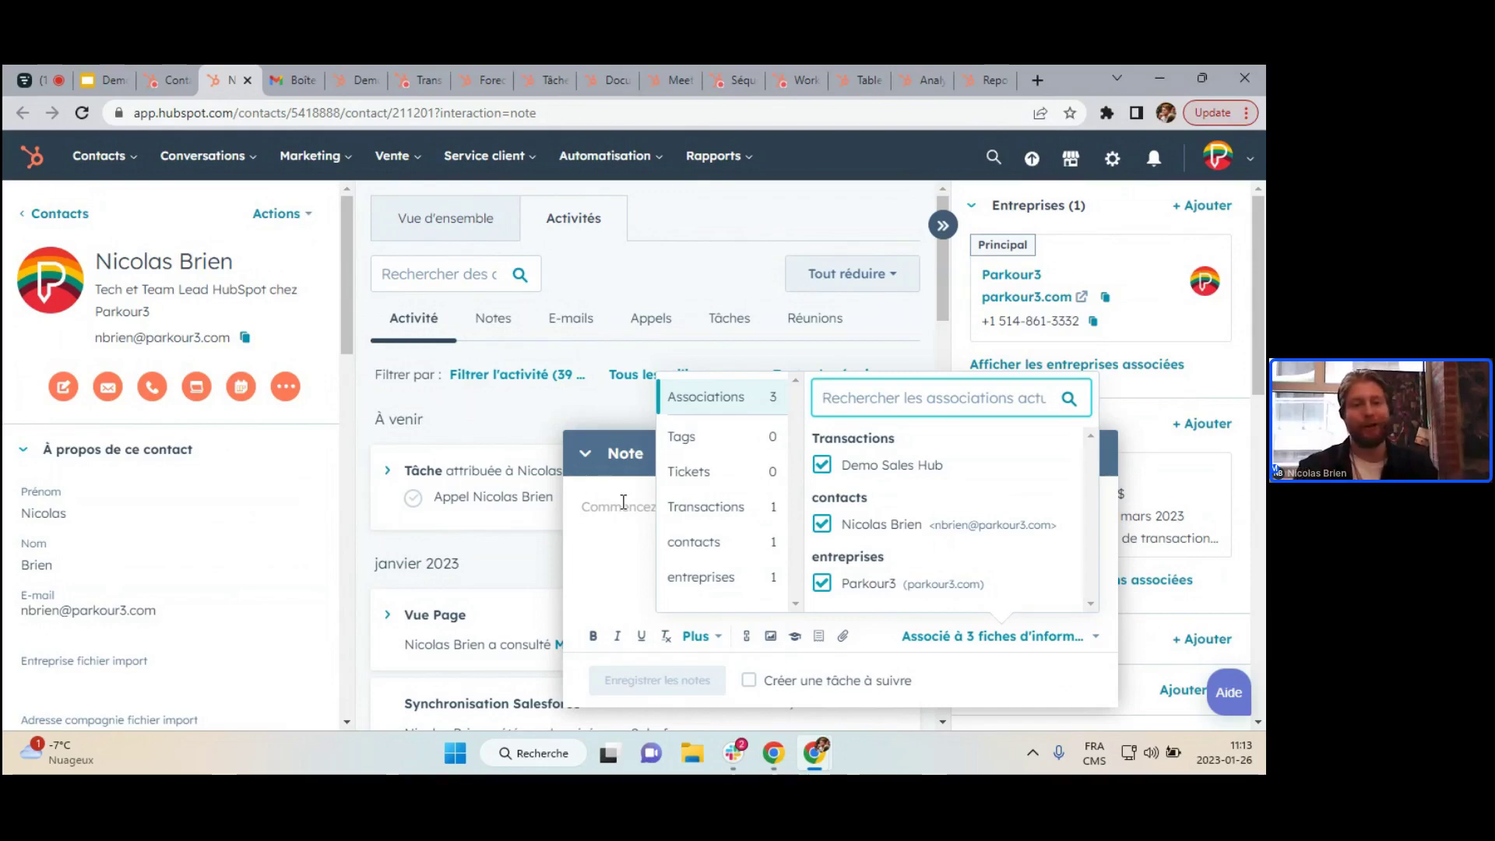
left_click(622, 502)
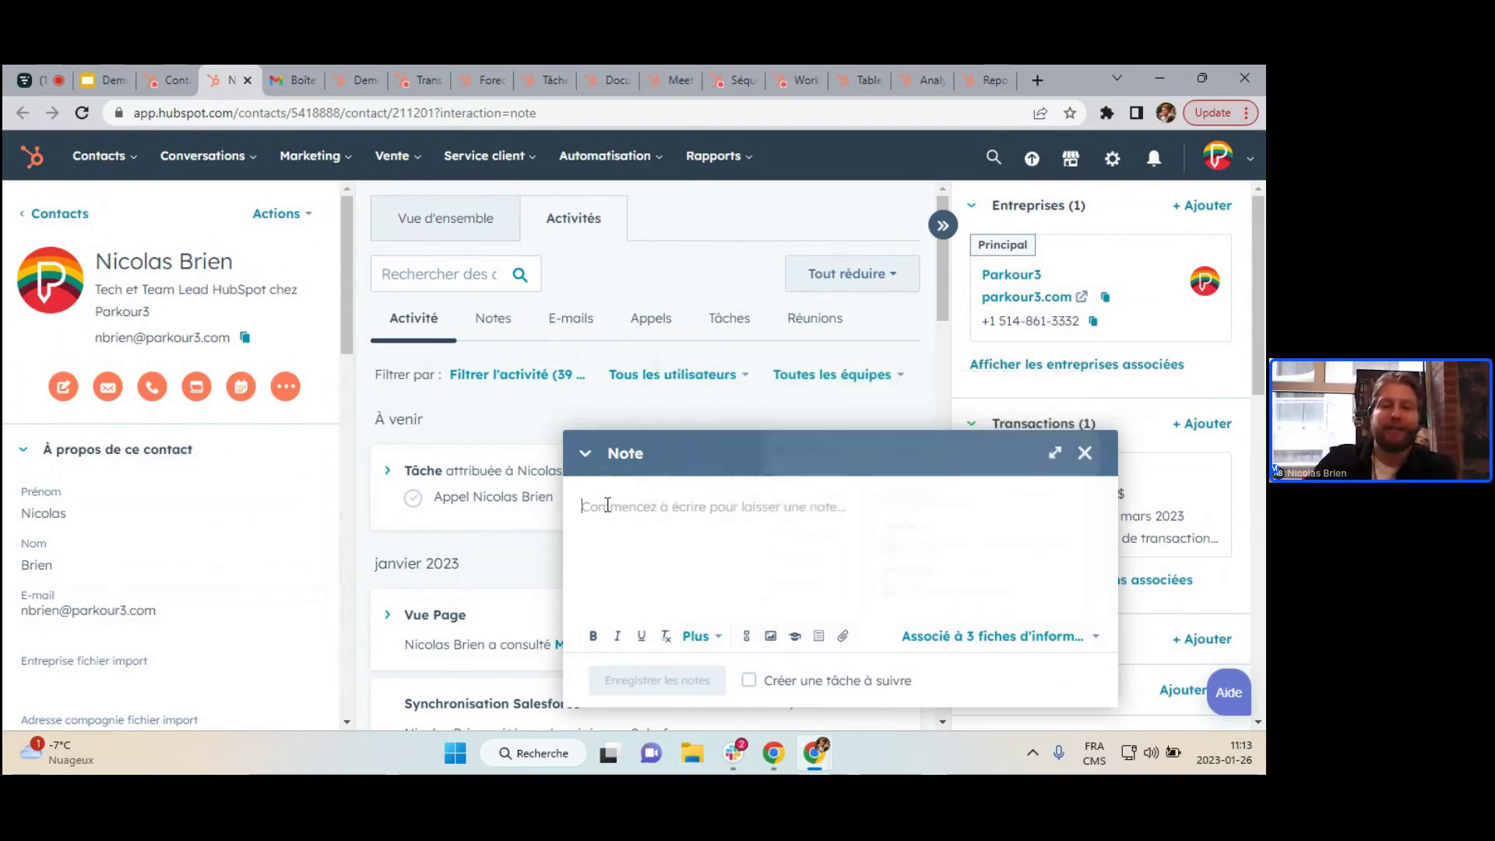
left_click(1085, 453)
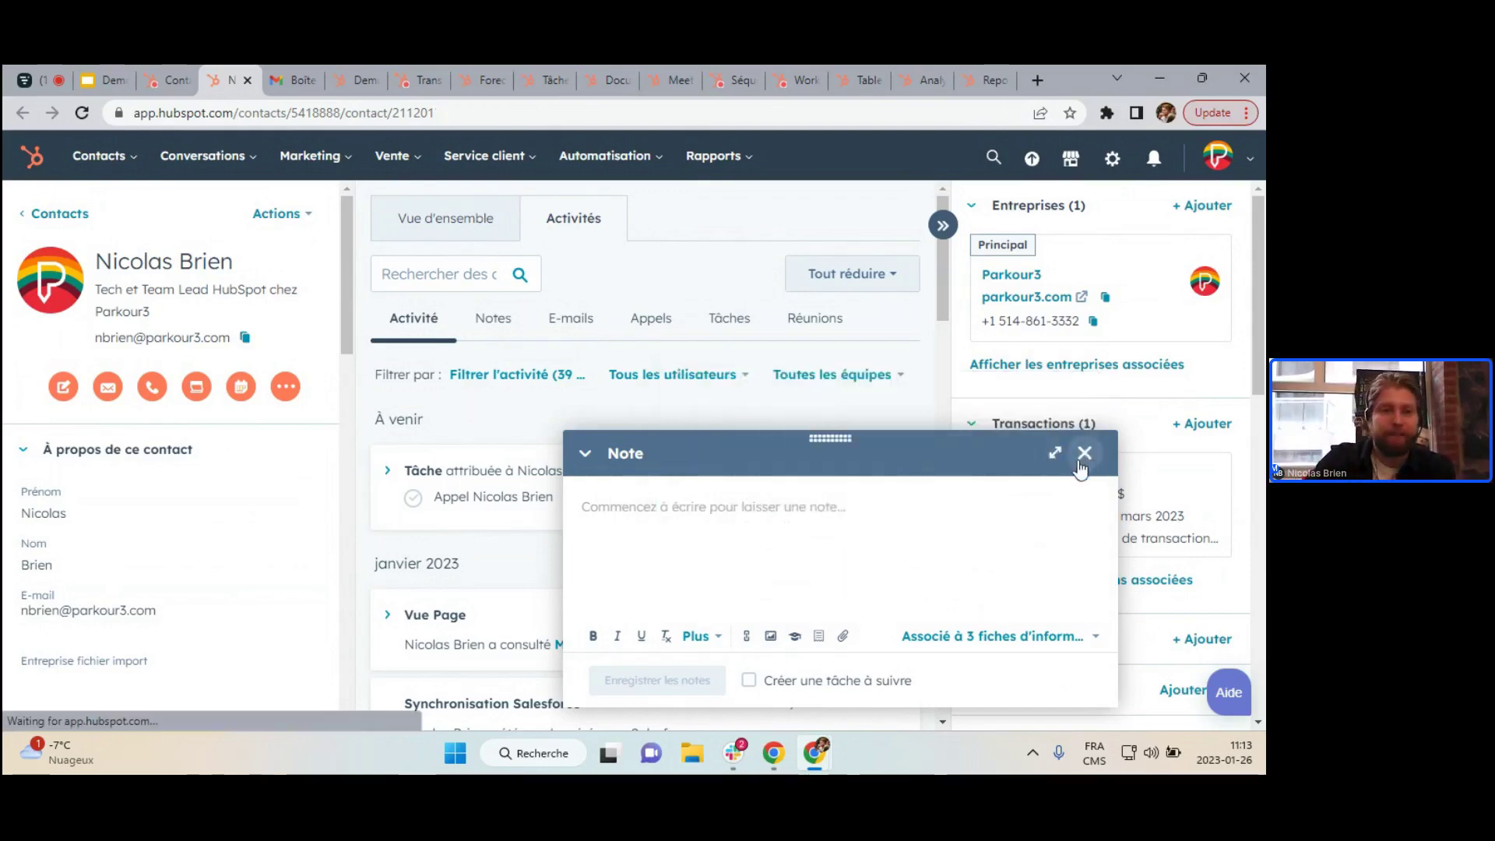
Start an email to the contact using the "Relance Demo Sales Hub" template.
left_click(109, 389)
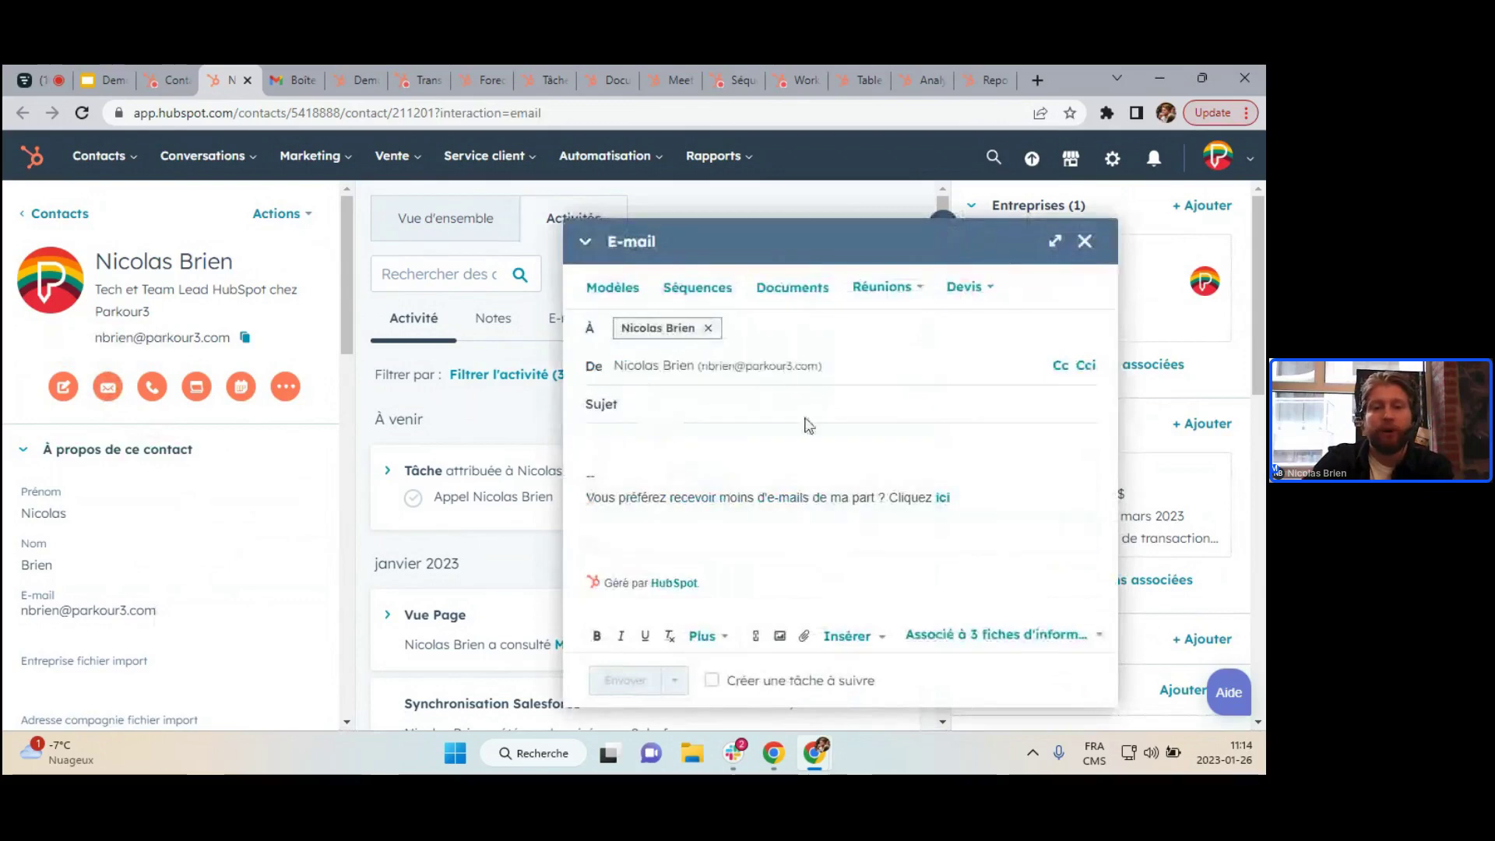
left_click(613, 290)
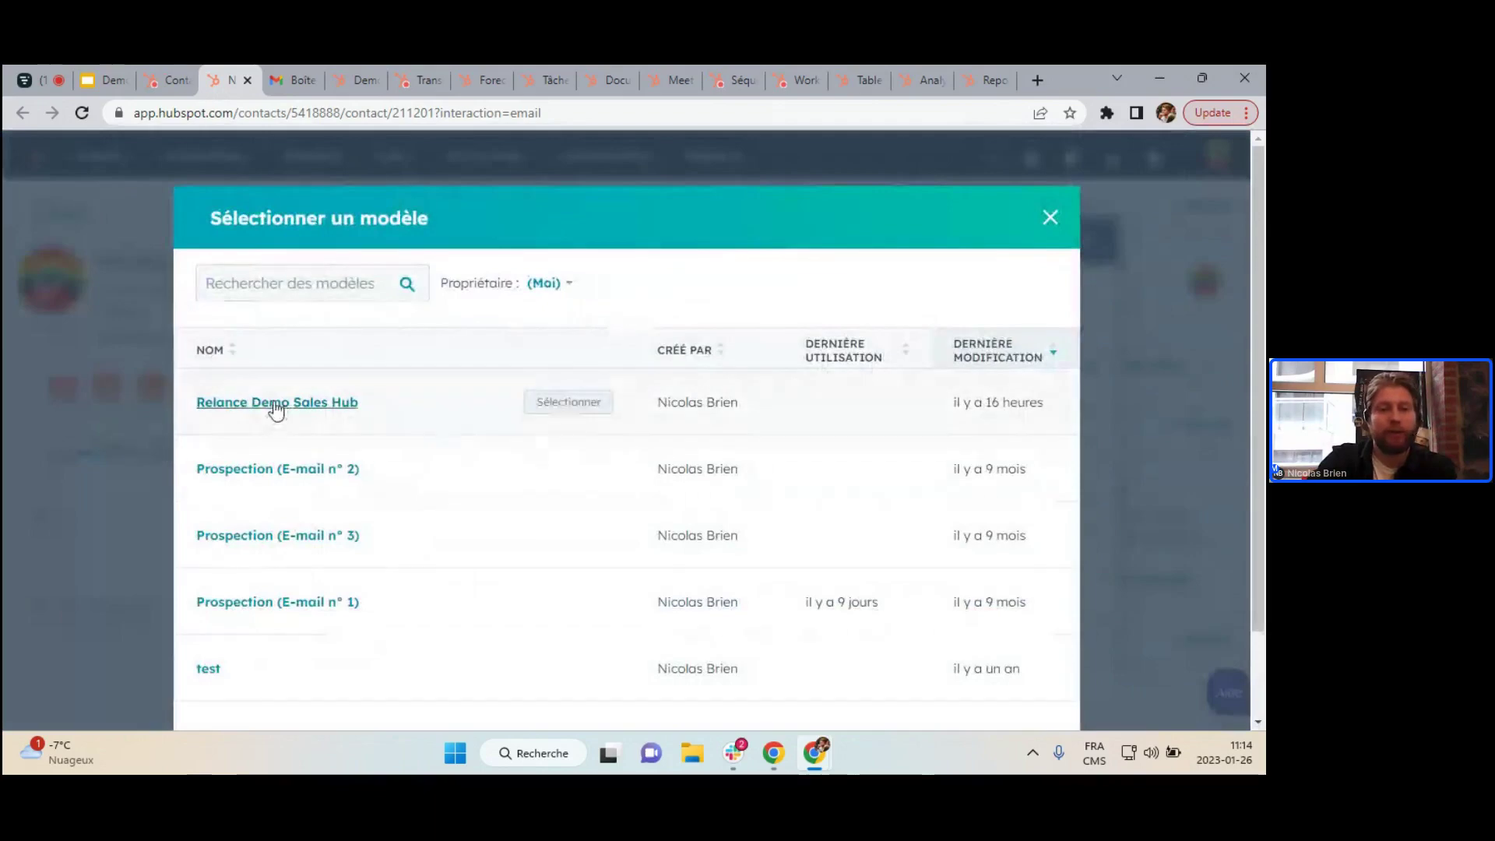
left_click(274, 407)
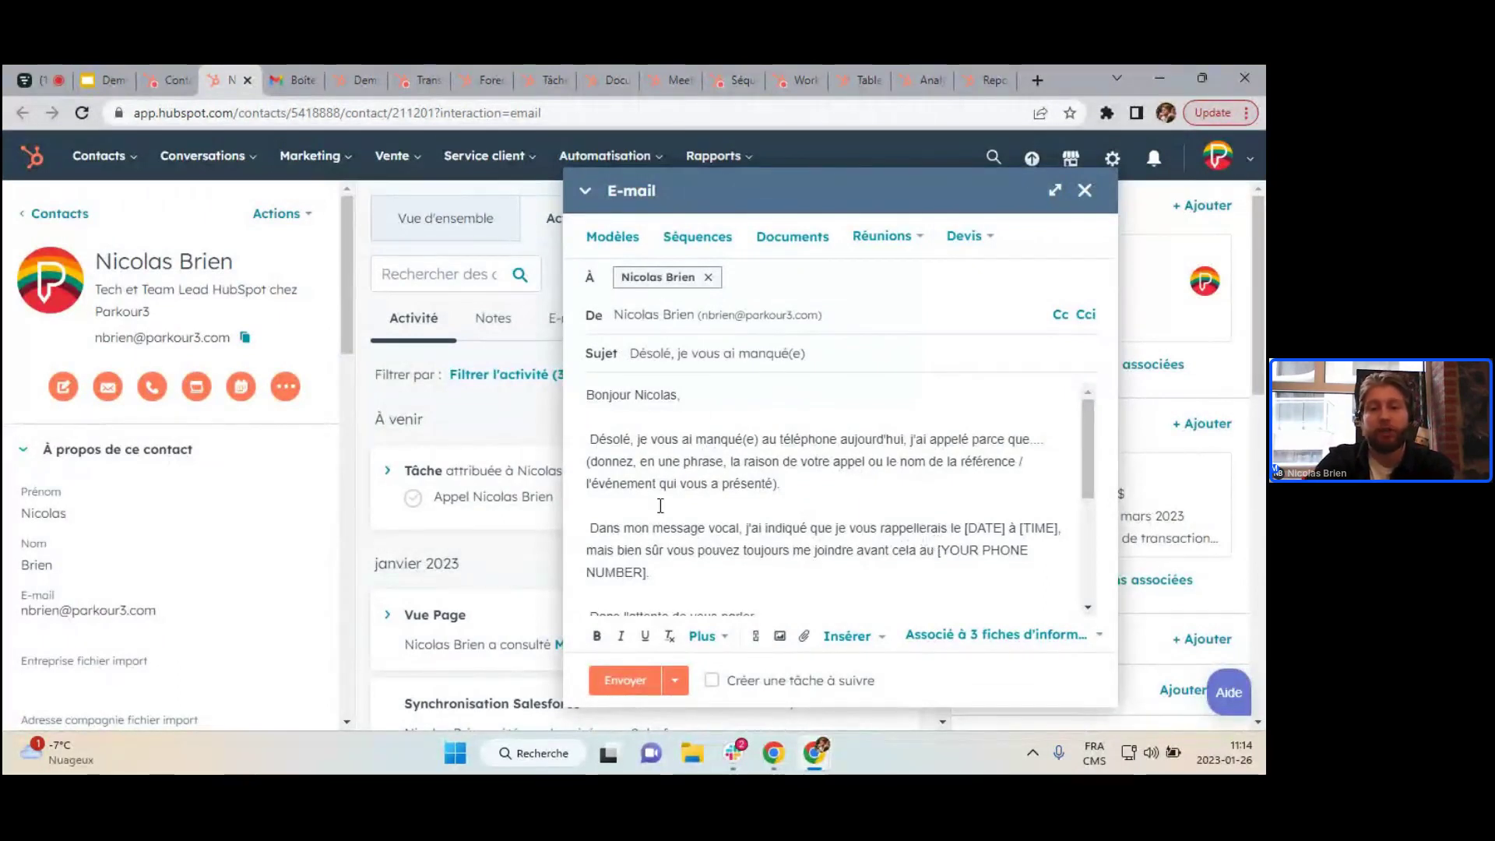
Review the templated email's body and personalised first name in the greeting, and close the email without sending.
scroll(662, 511, "down", 3)
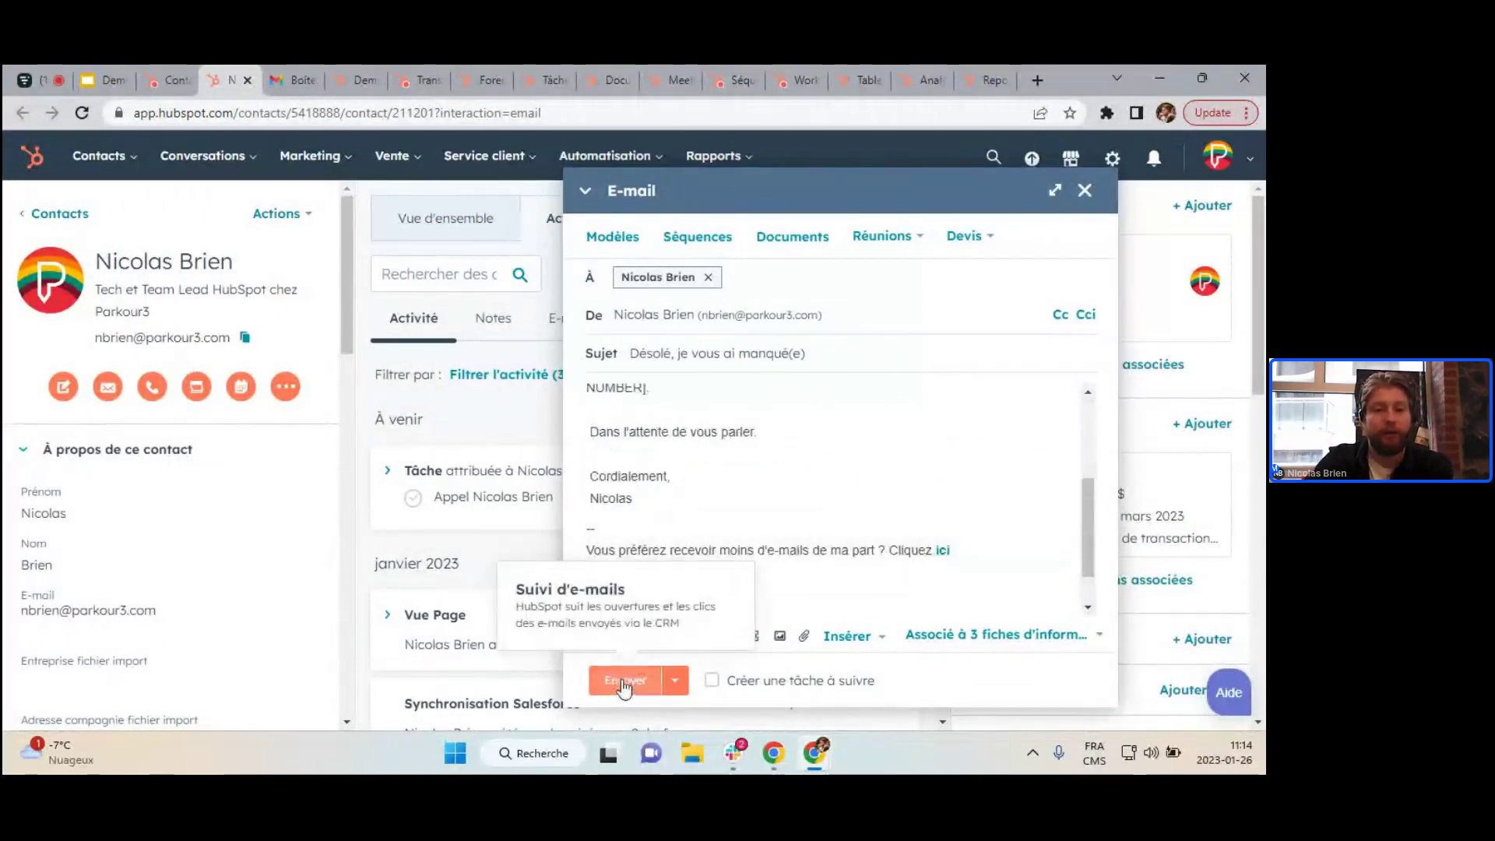
scroll(716, 422, "up", 5)
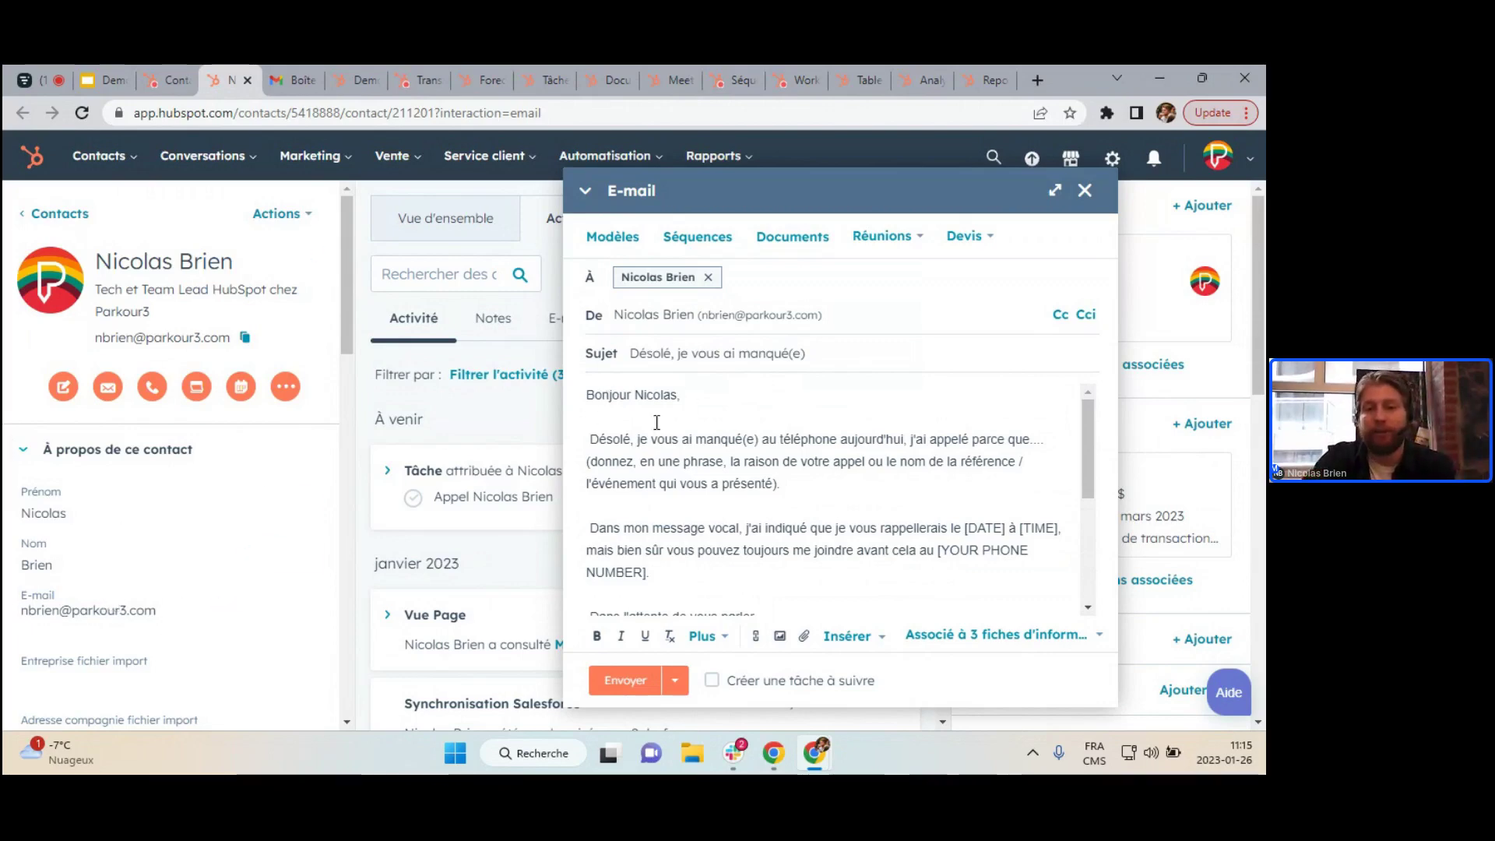
double_click(636, 396)
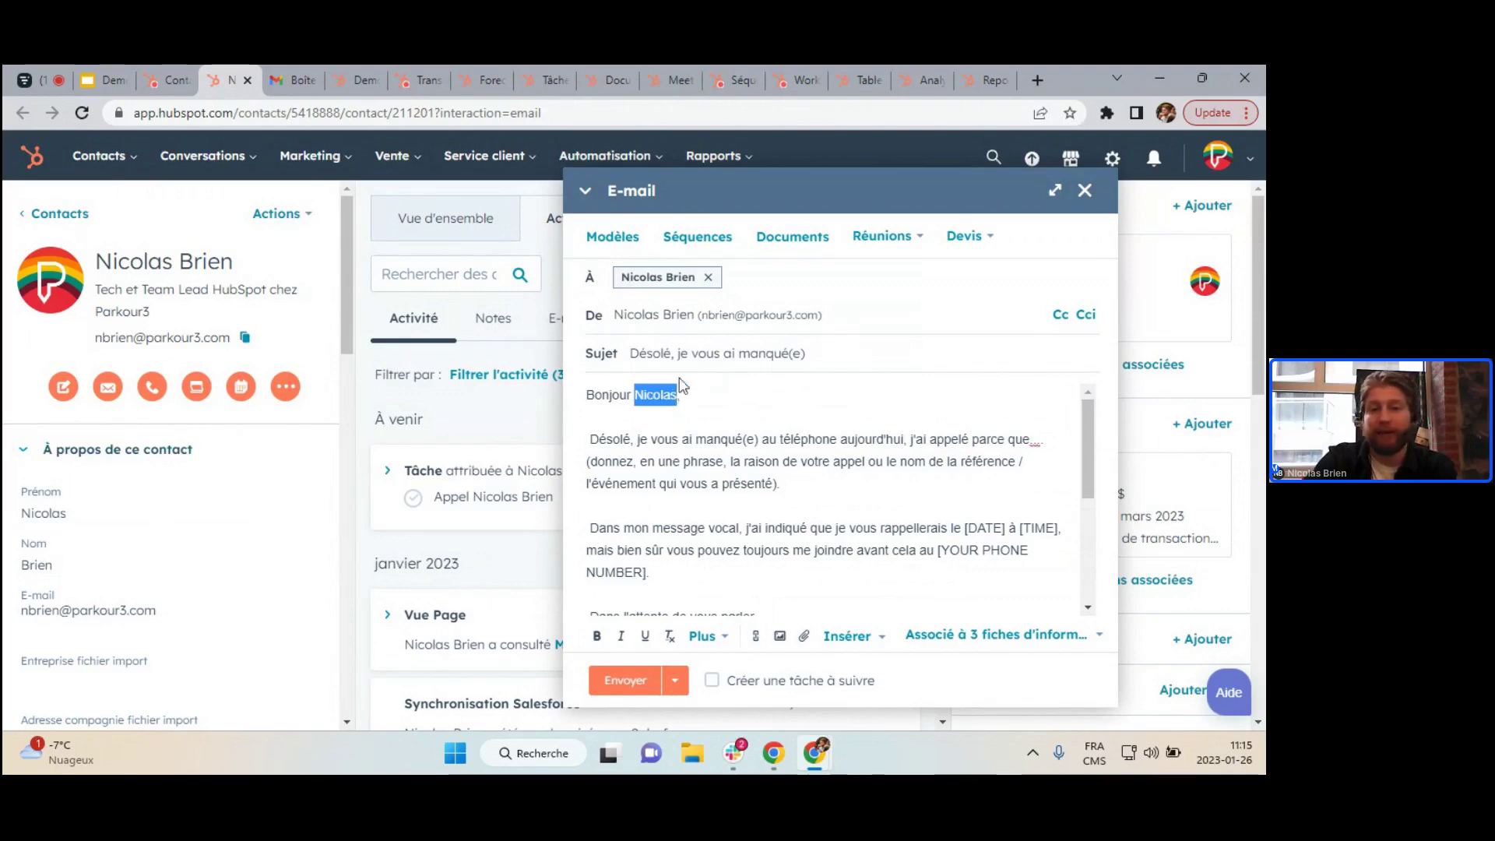
left_click(664, 399)
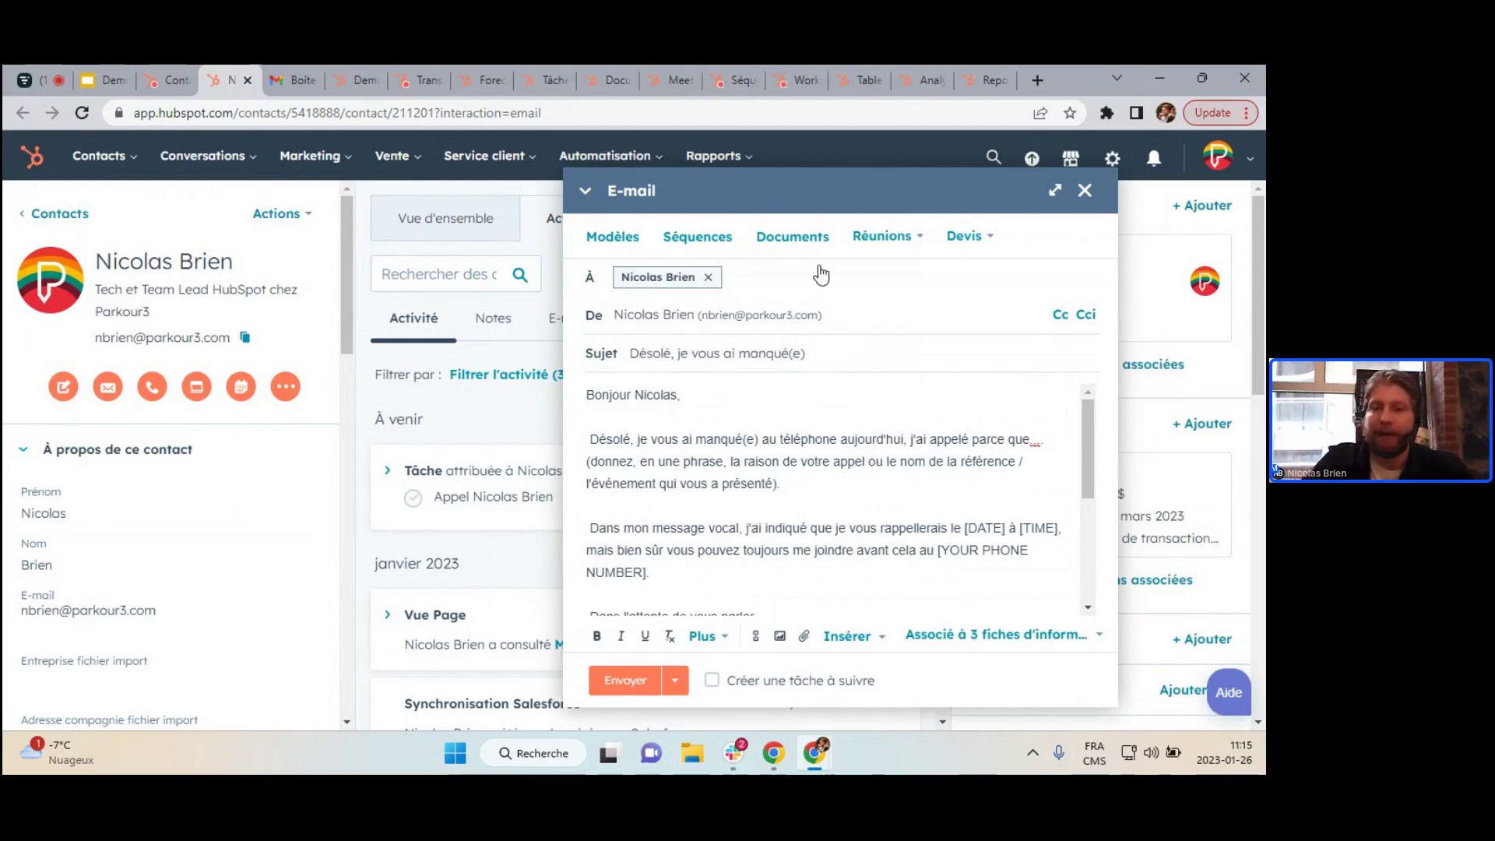
left_click(1085, 193)
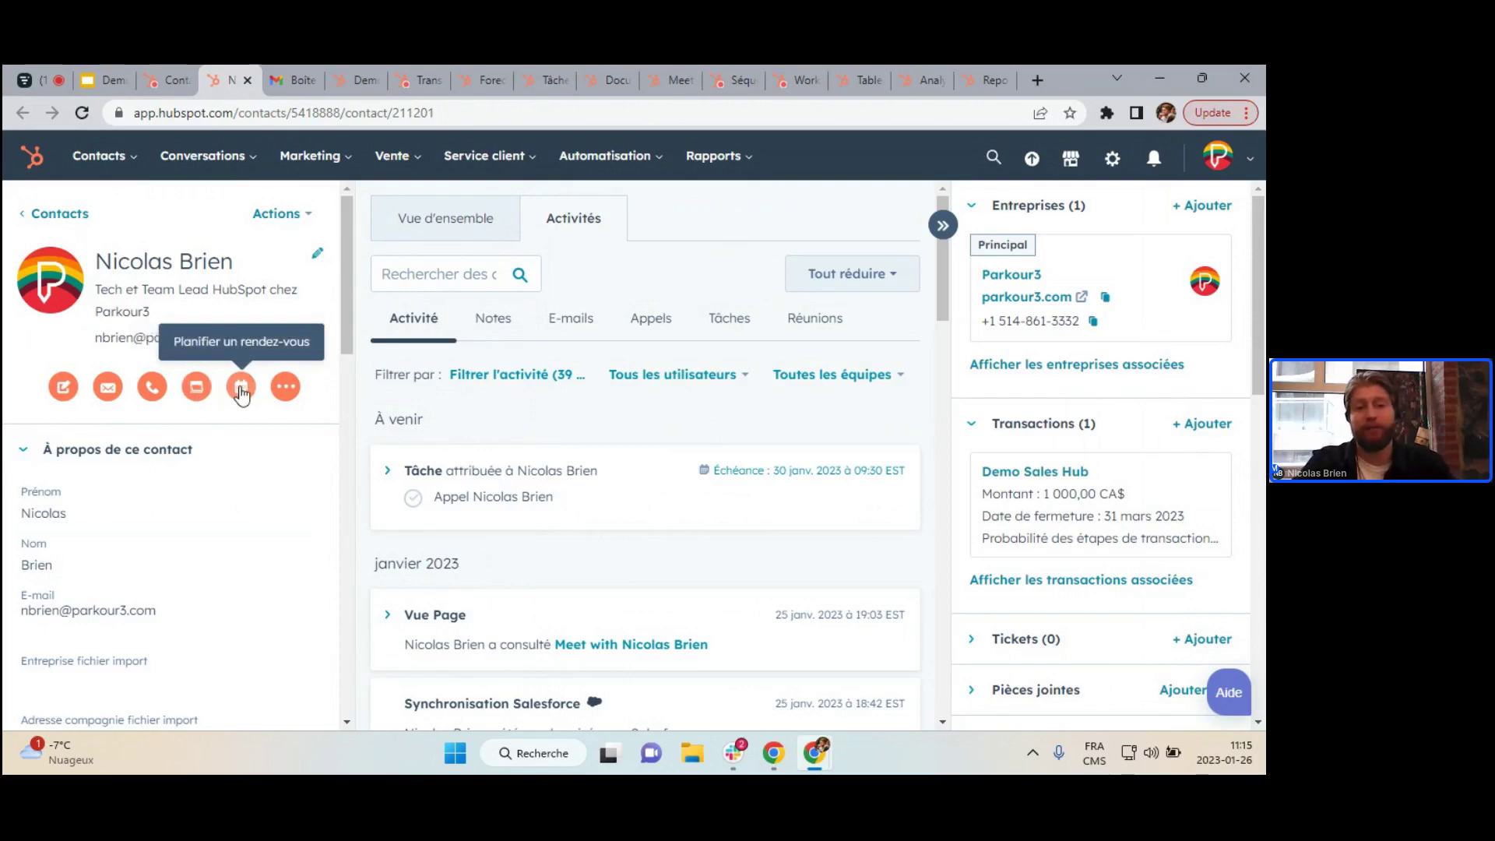
View the additional activity types that can be logged on the contact, such as SMS, calls and LinkedIn messages.
left_click(276, 391)
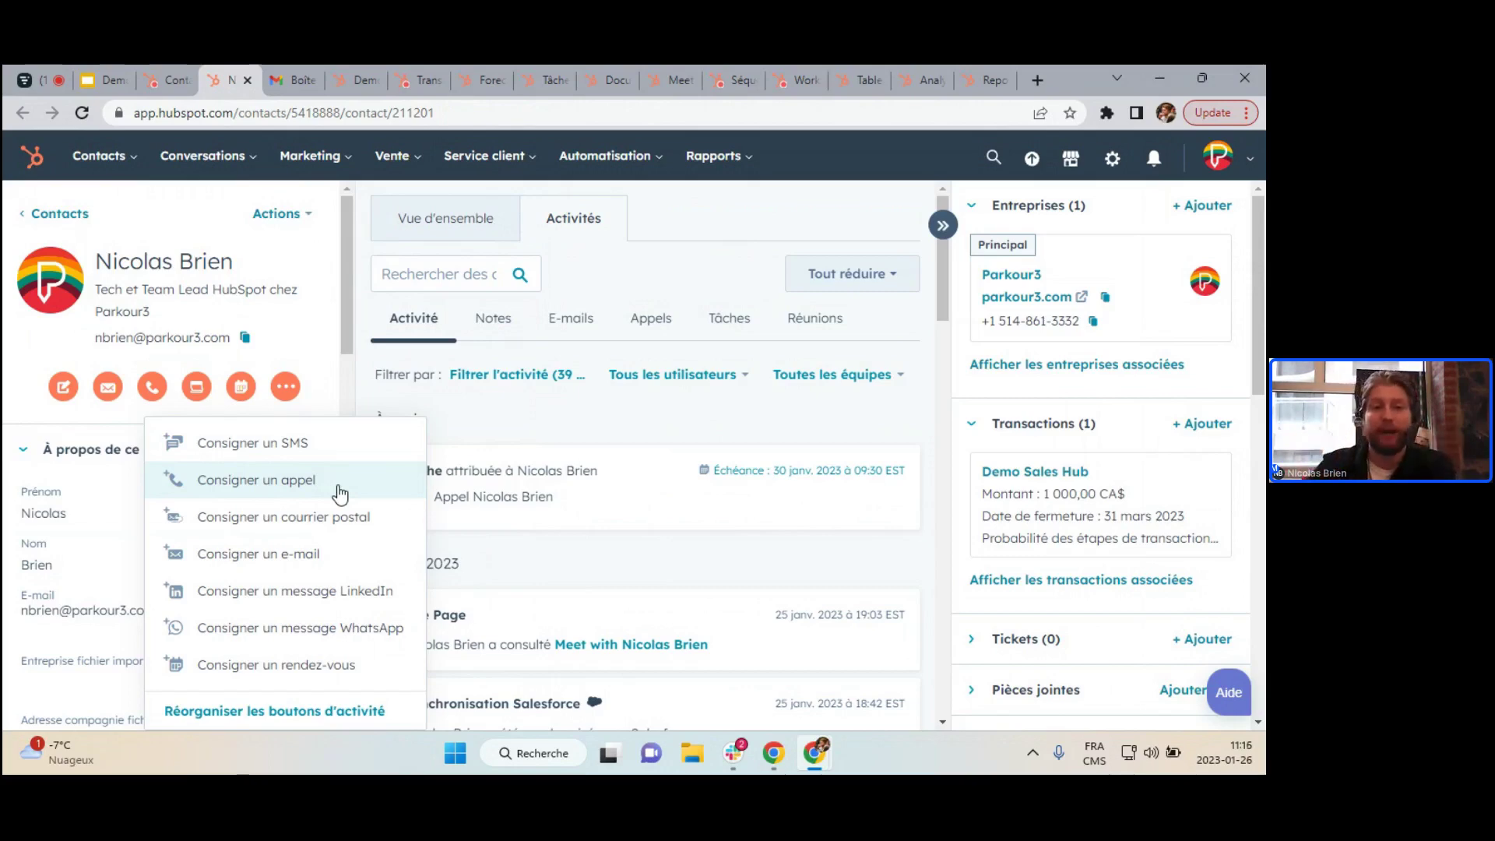
left_click(321, 394)
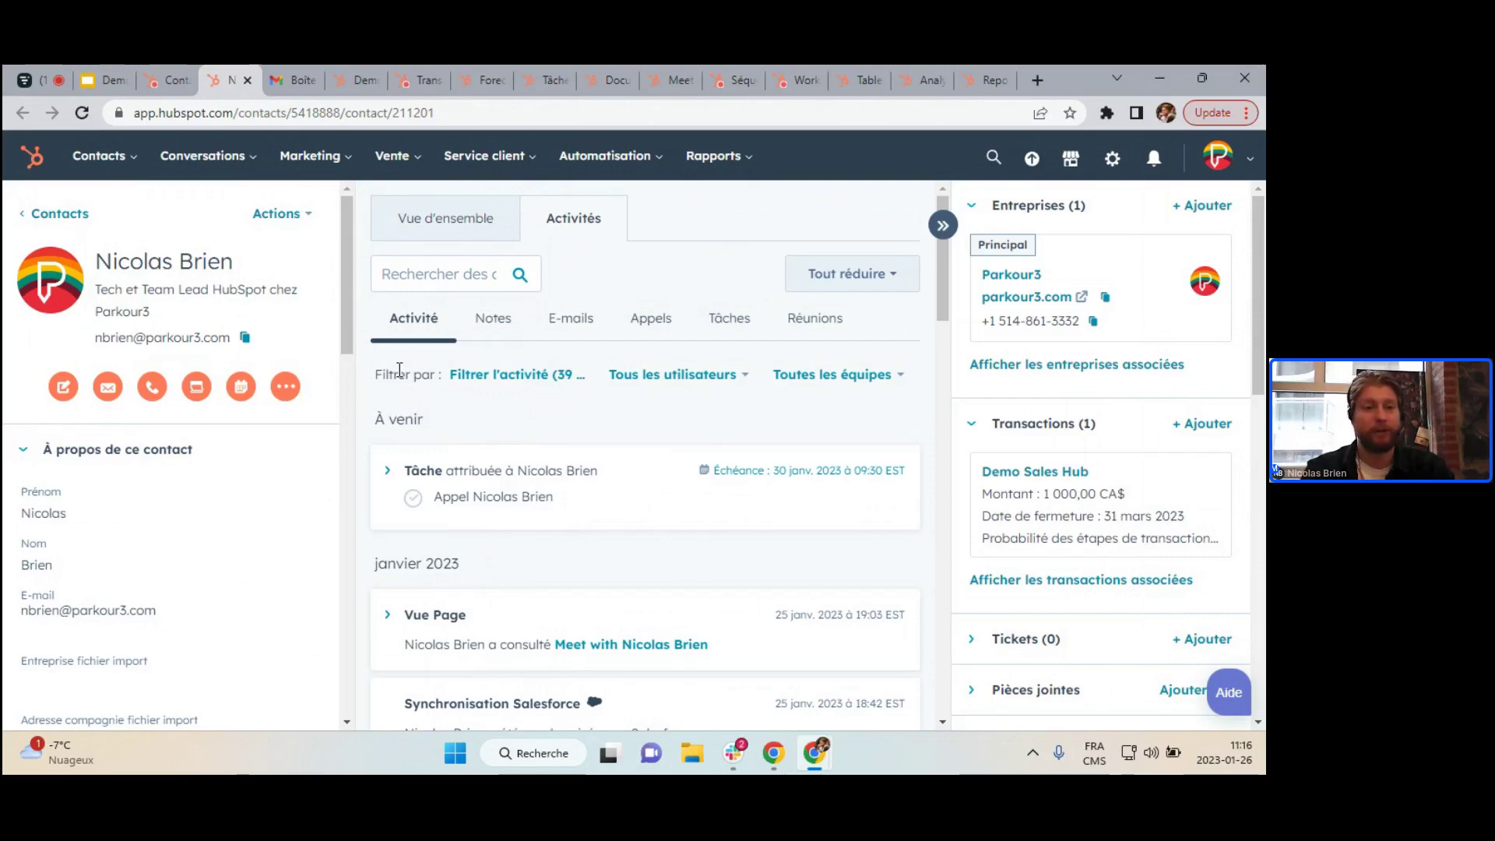
Switch to the new Gmail message and check which contact and company CRM records the email is logged to.
left_click(286, 86)
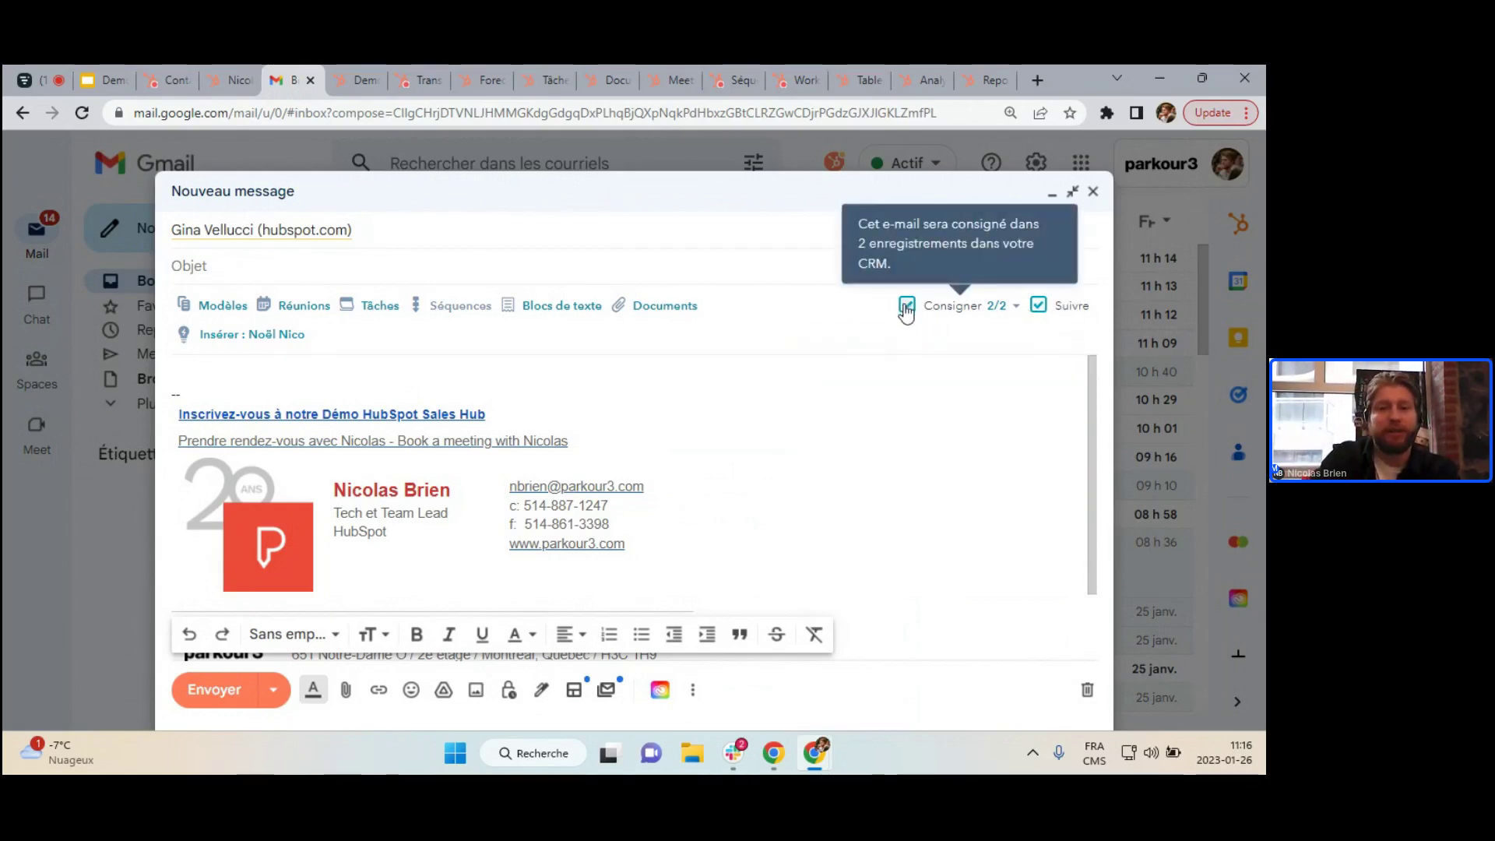
mouse_move(1039, 312)
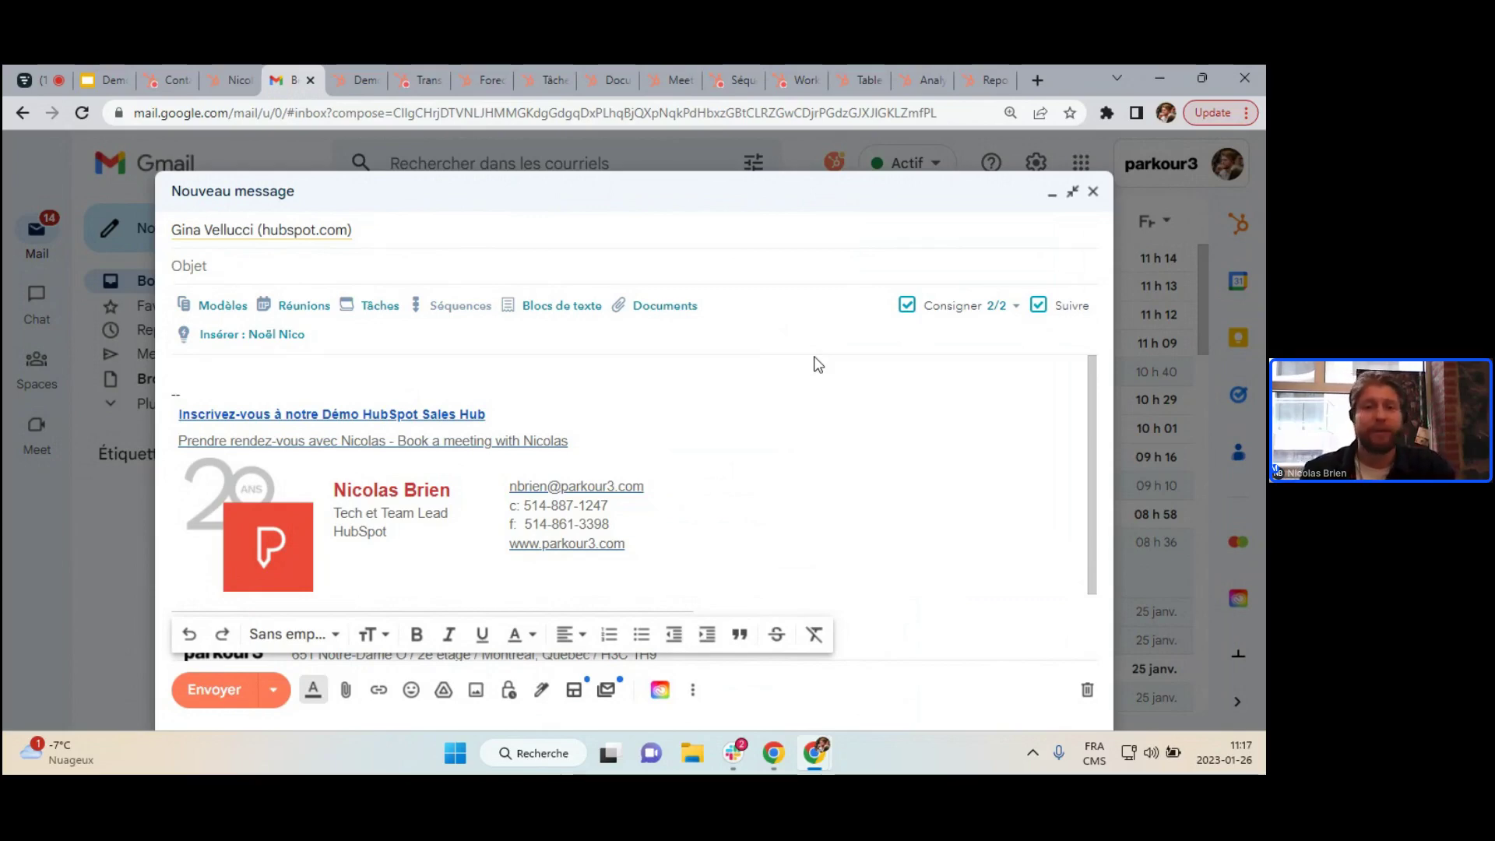
left_click(1003, 311)
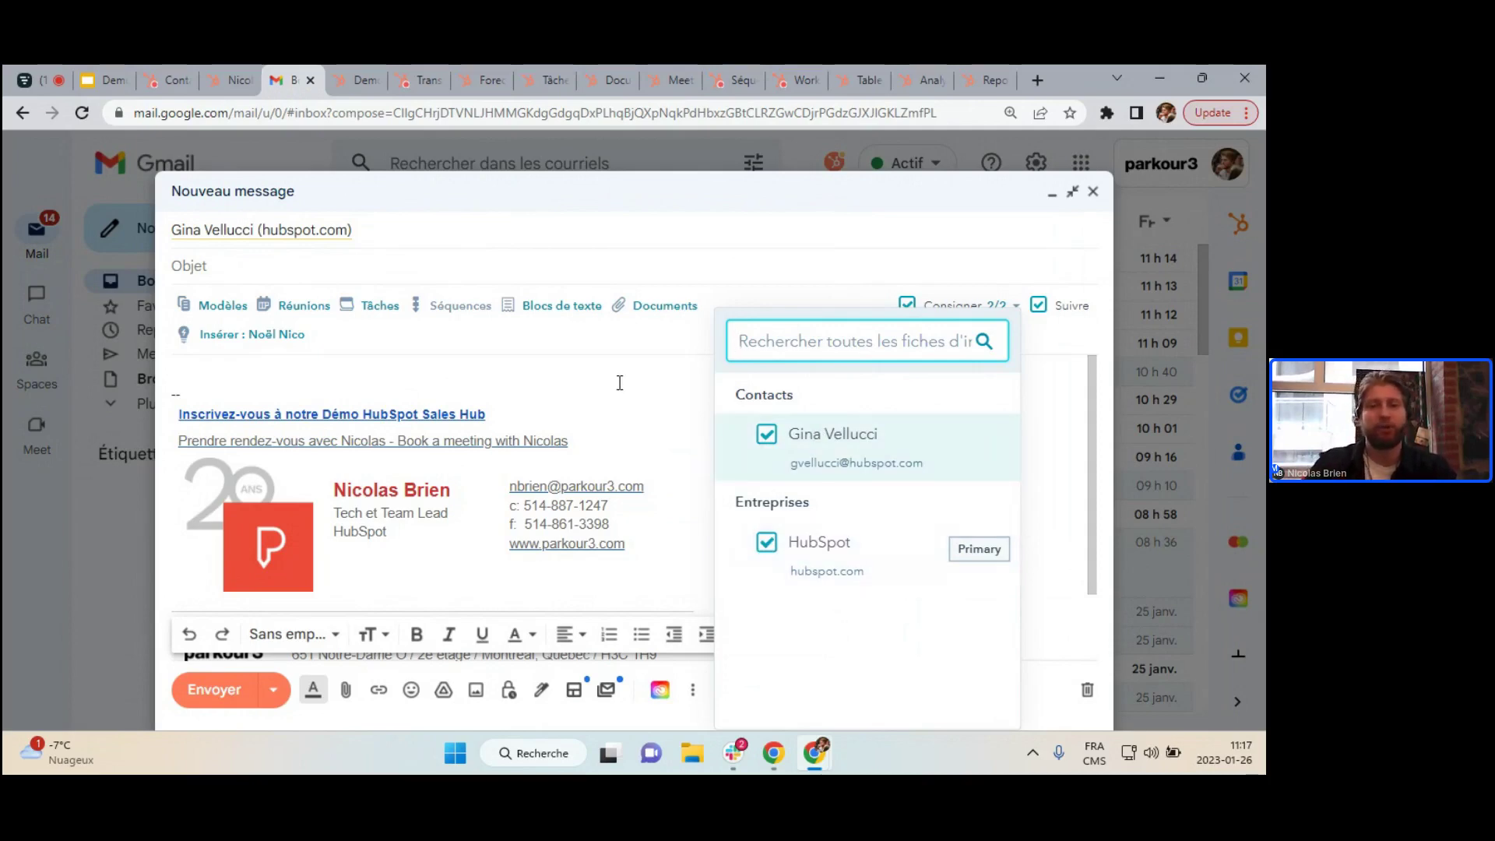
left_click(576, 375)
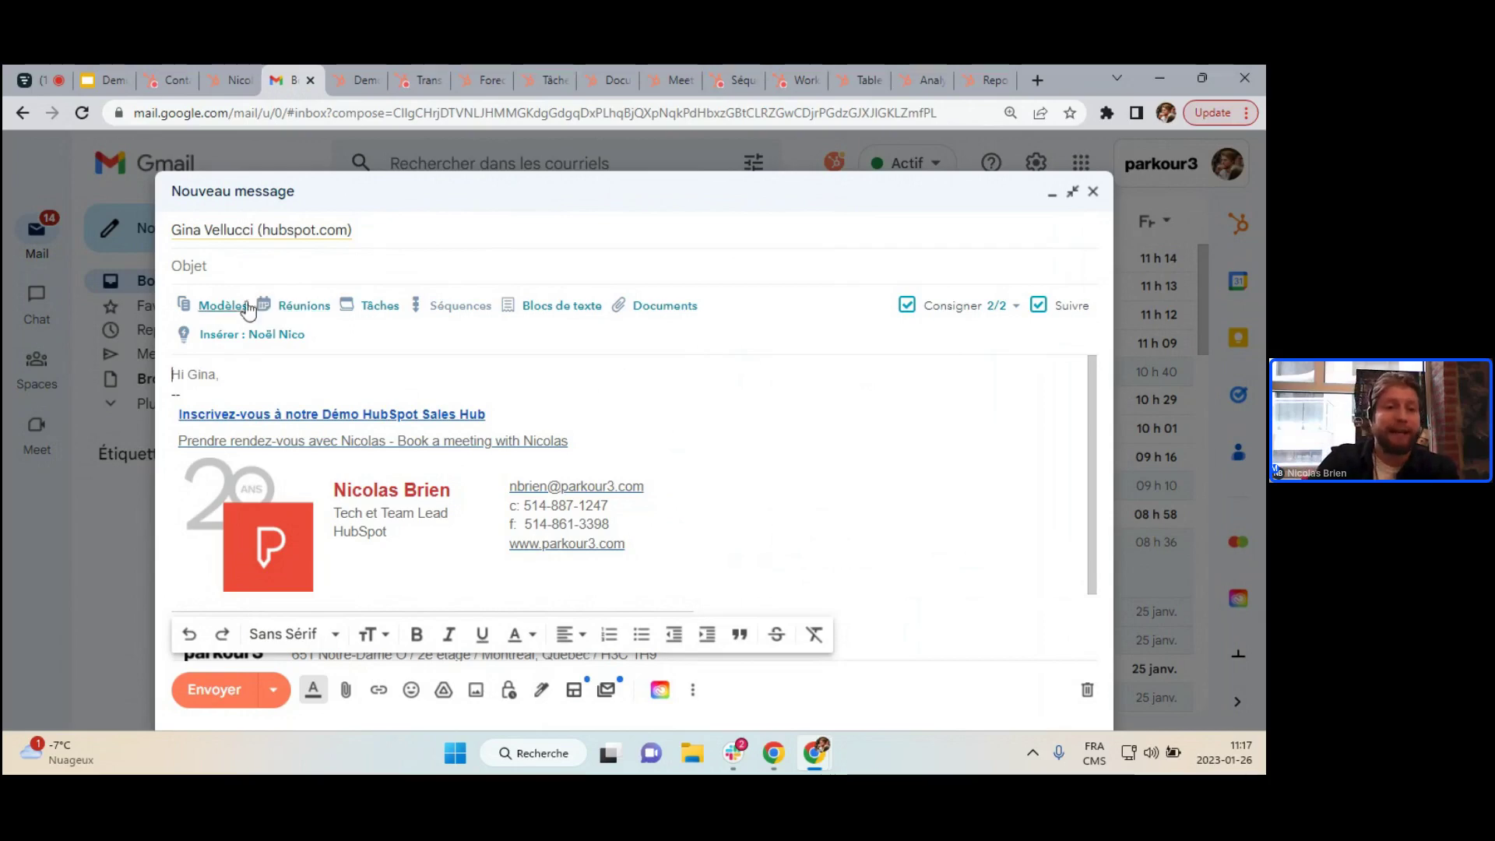
Insert the "Noël Nico" template into the Gmail message and review the filled-in subject and body.
left_click(217, 310)
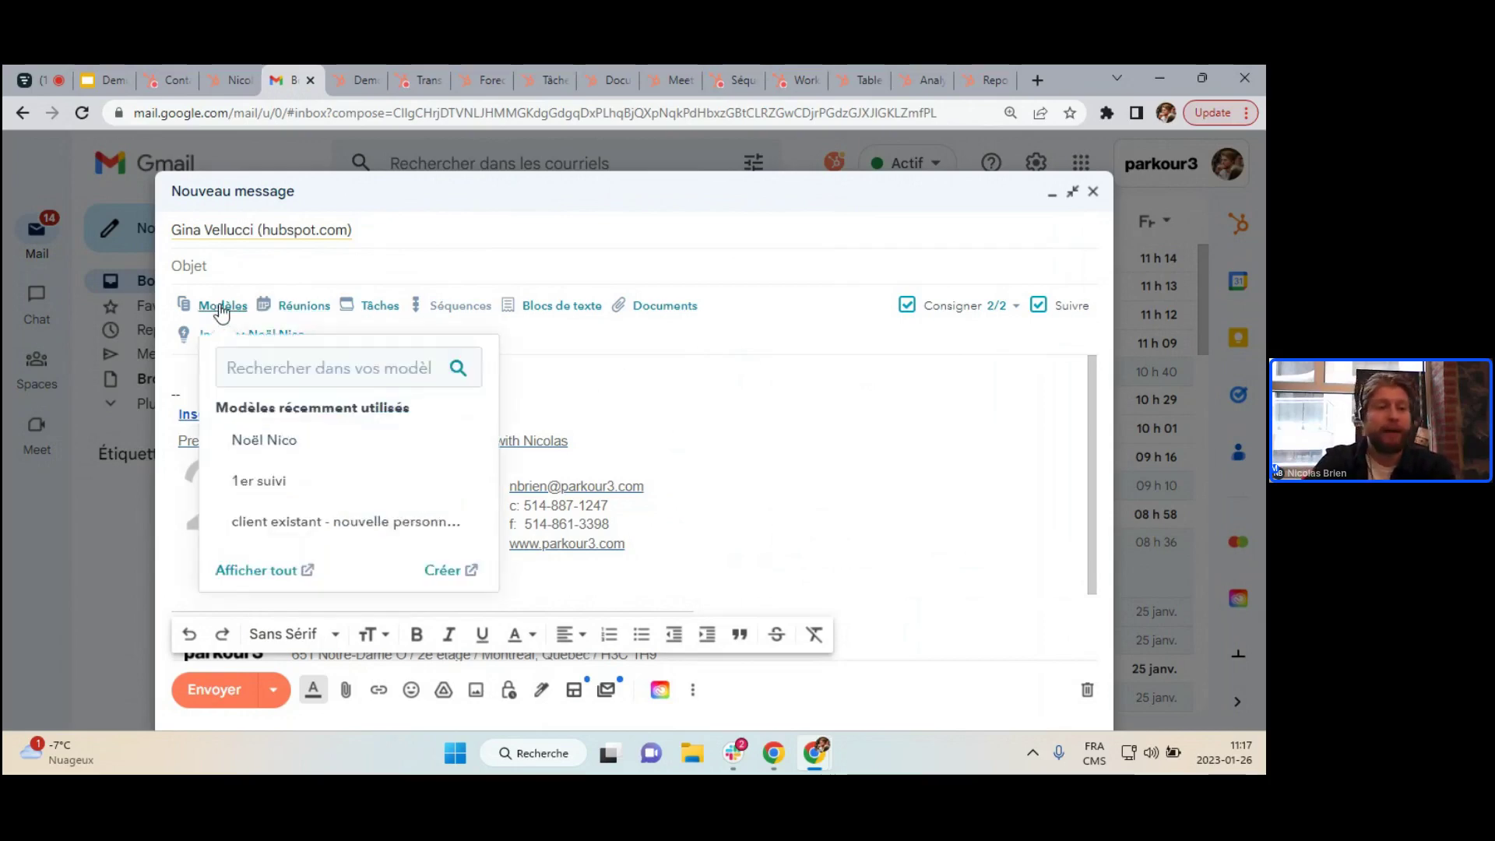
left_click(342, 441)
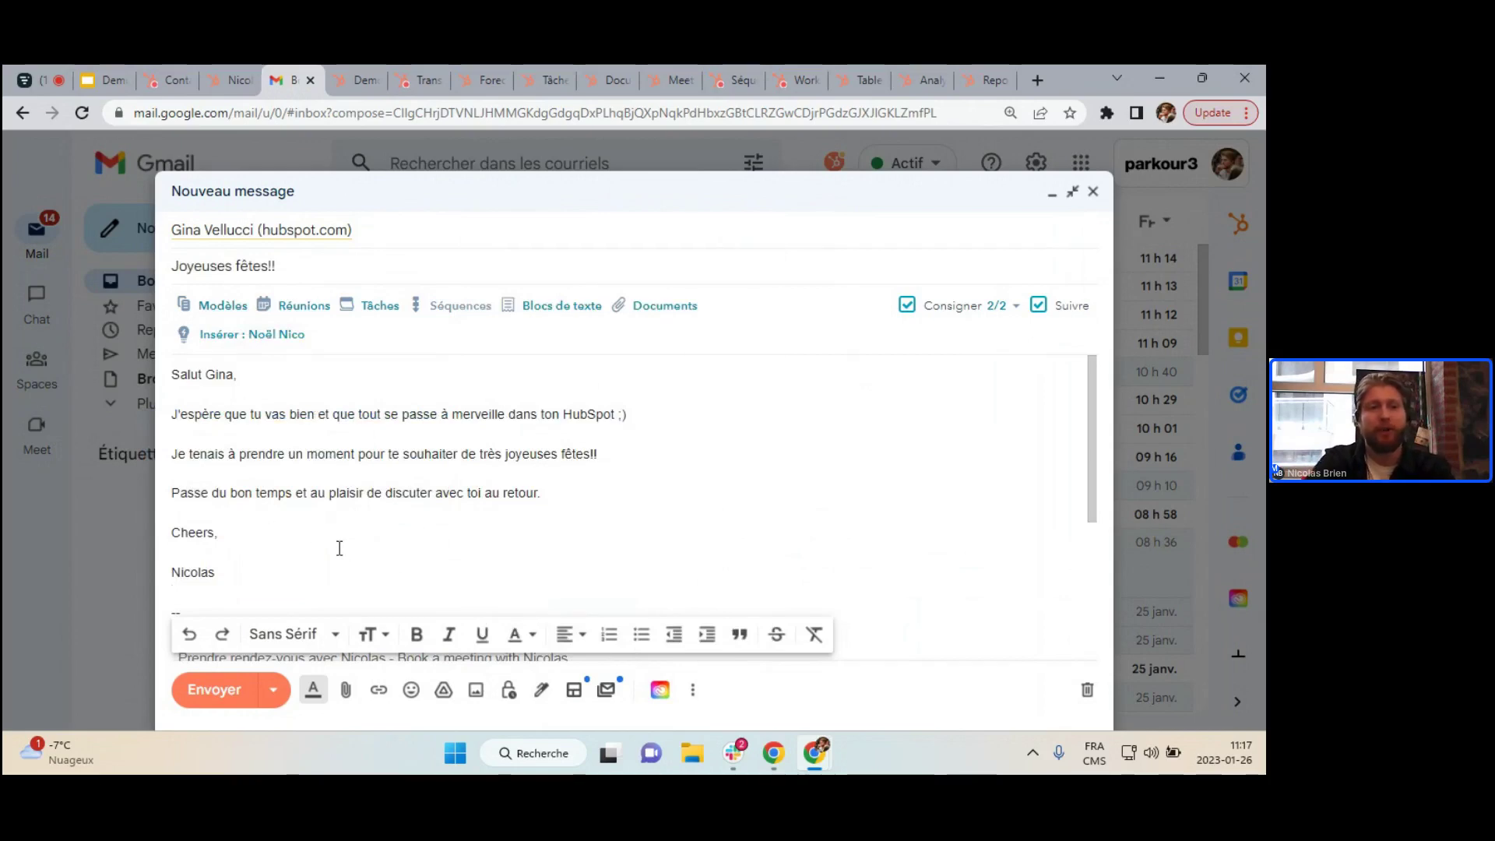
scroll(281, 366, "down", 1)
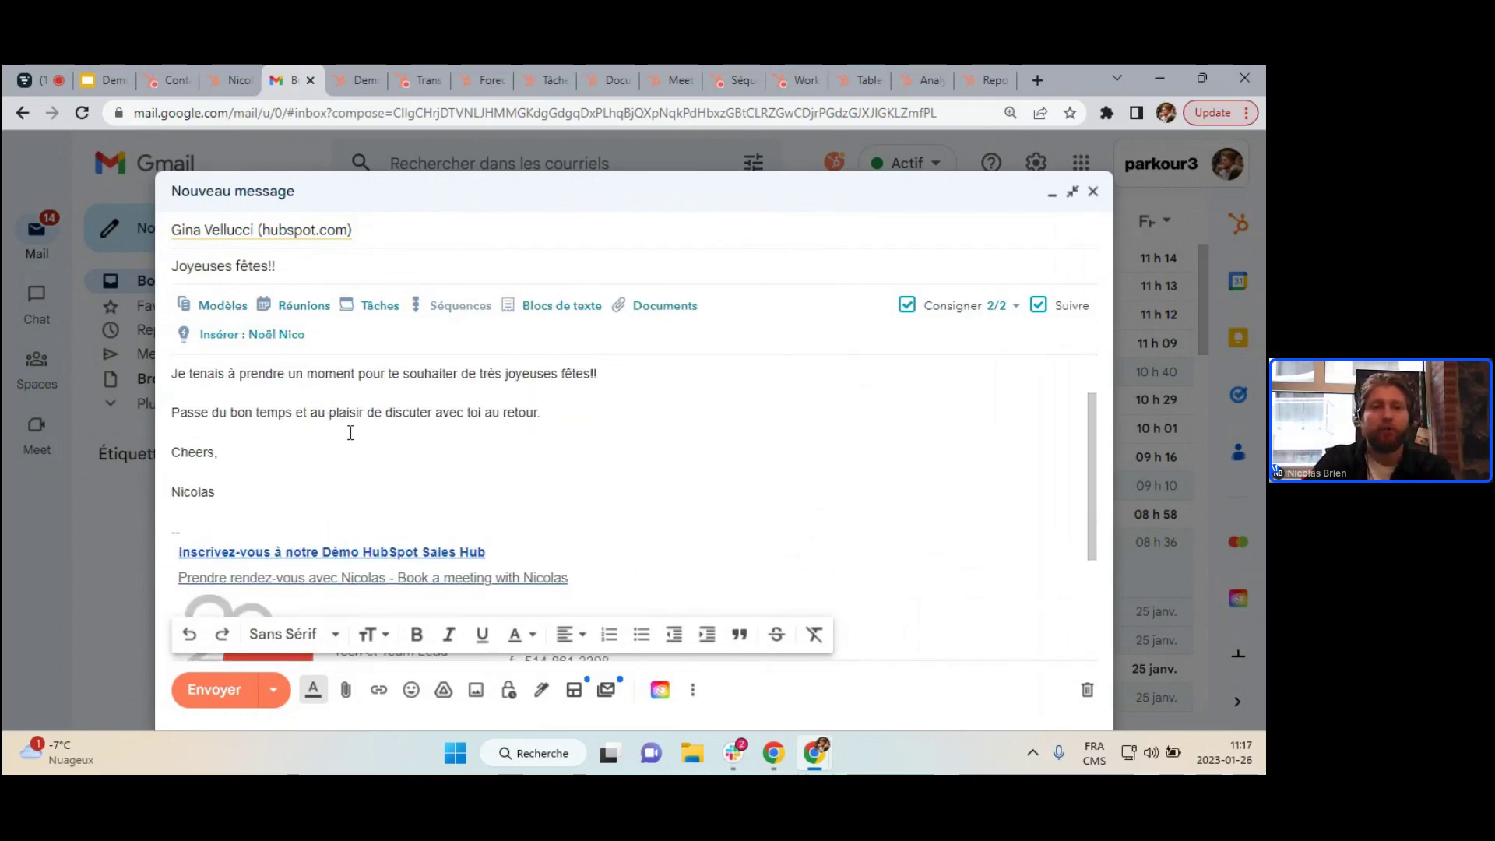
scroll(347, 431, "up", 1)
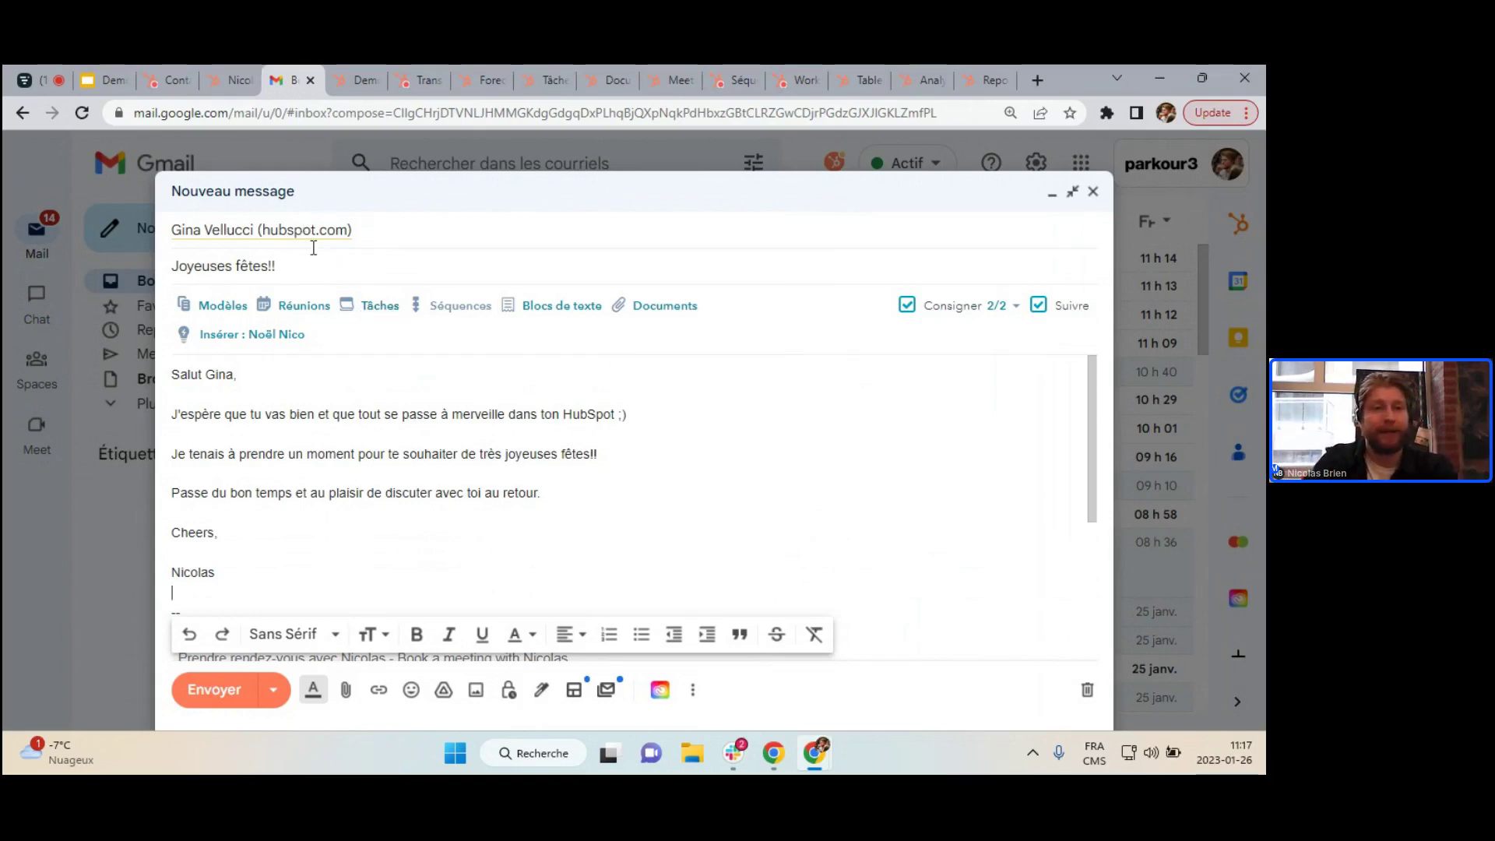
Switch to the Demo Sales Hub deal record in HubSpot, review its associated records down to the conversation guides, and dismiss the notification.
left_click(357, 80)
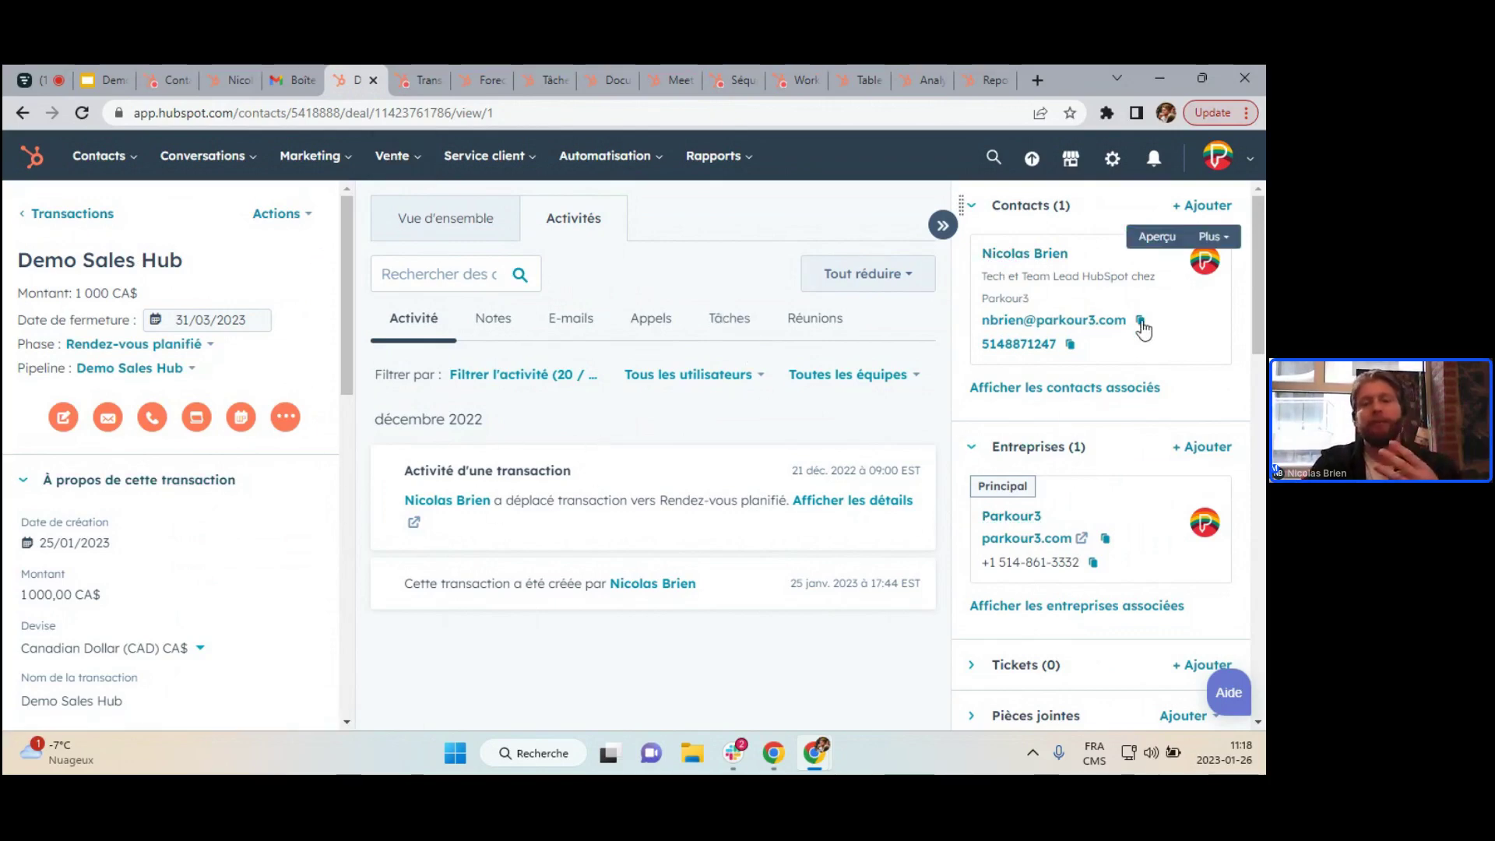
scroll(1134, 420, "down", 3)
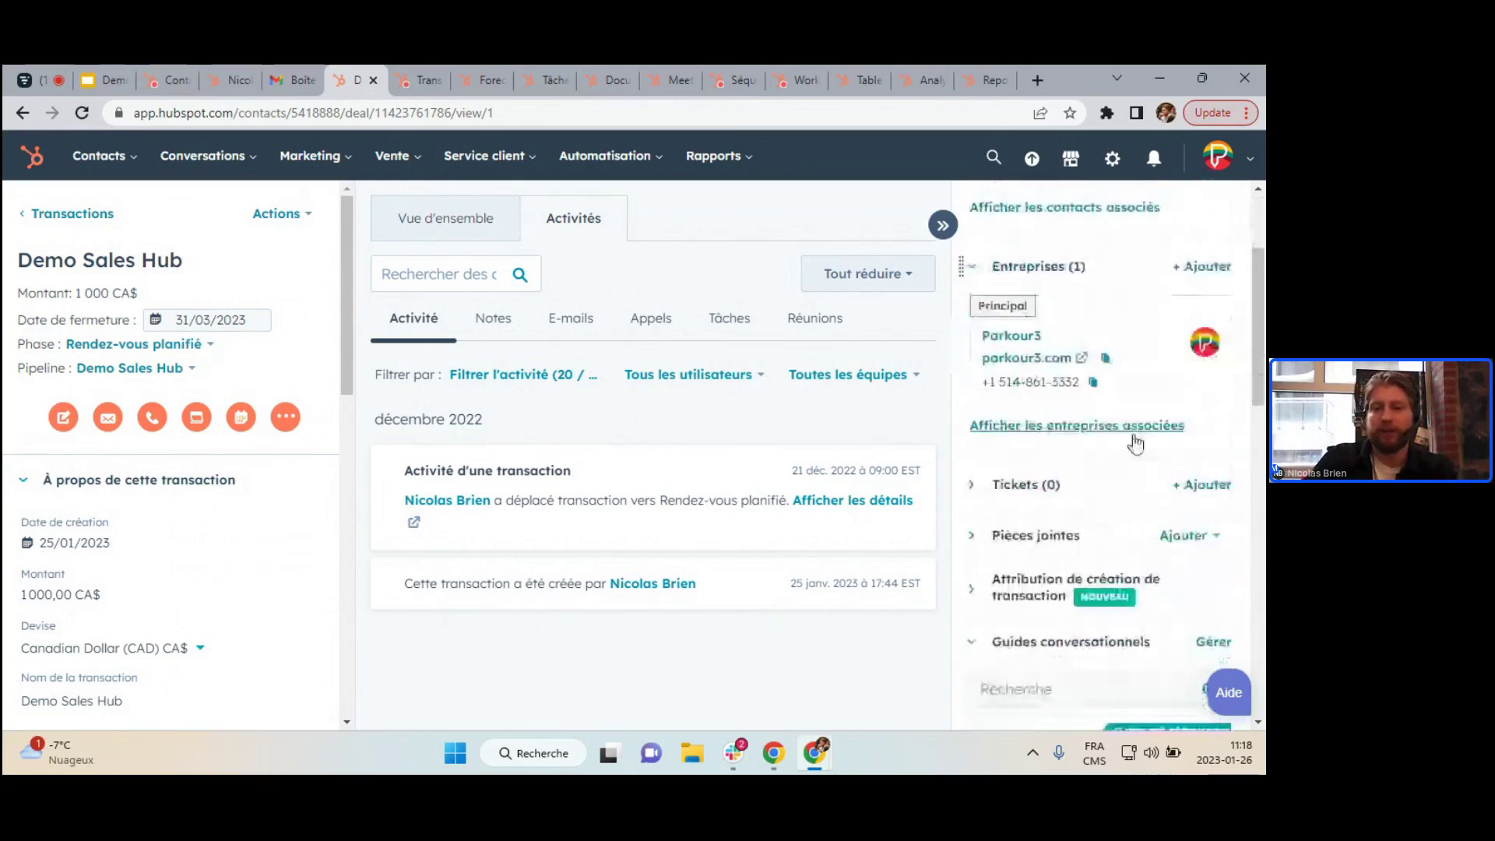
scroll(1129, 440, "down", 4)
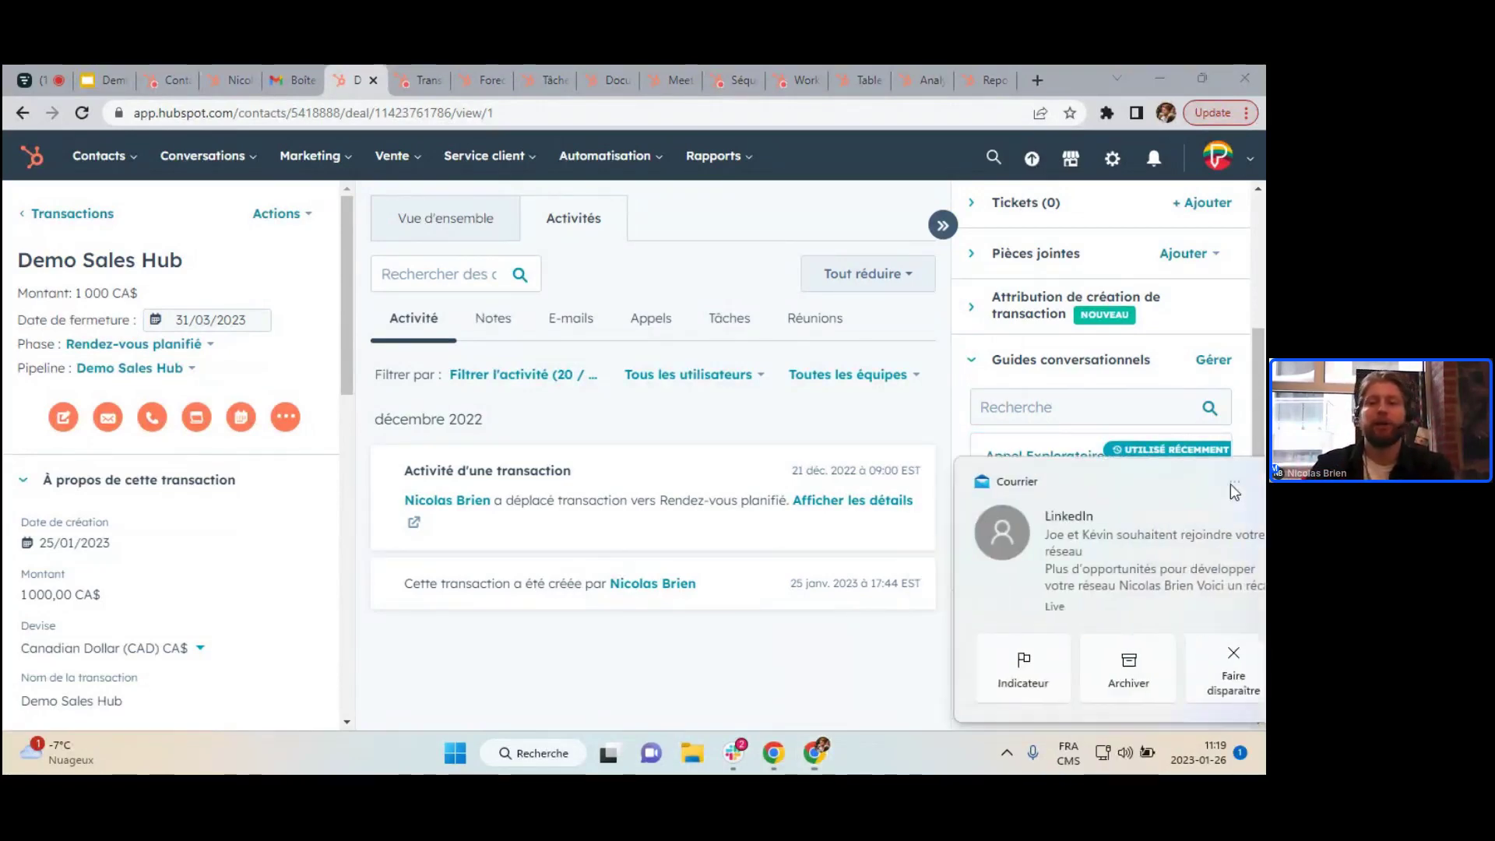
left_click(1227, 482)
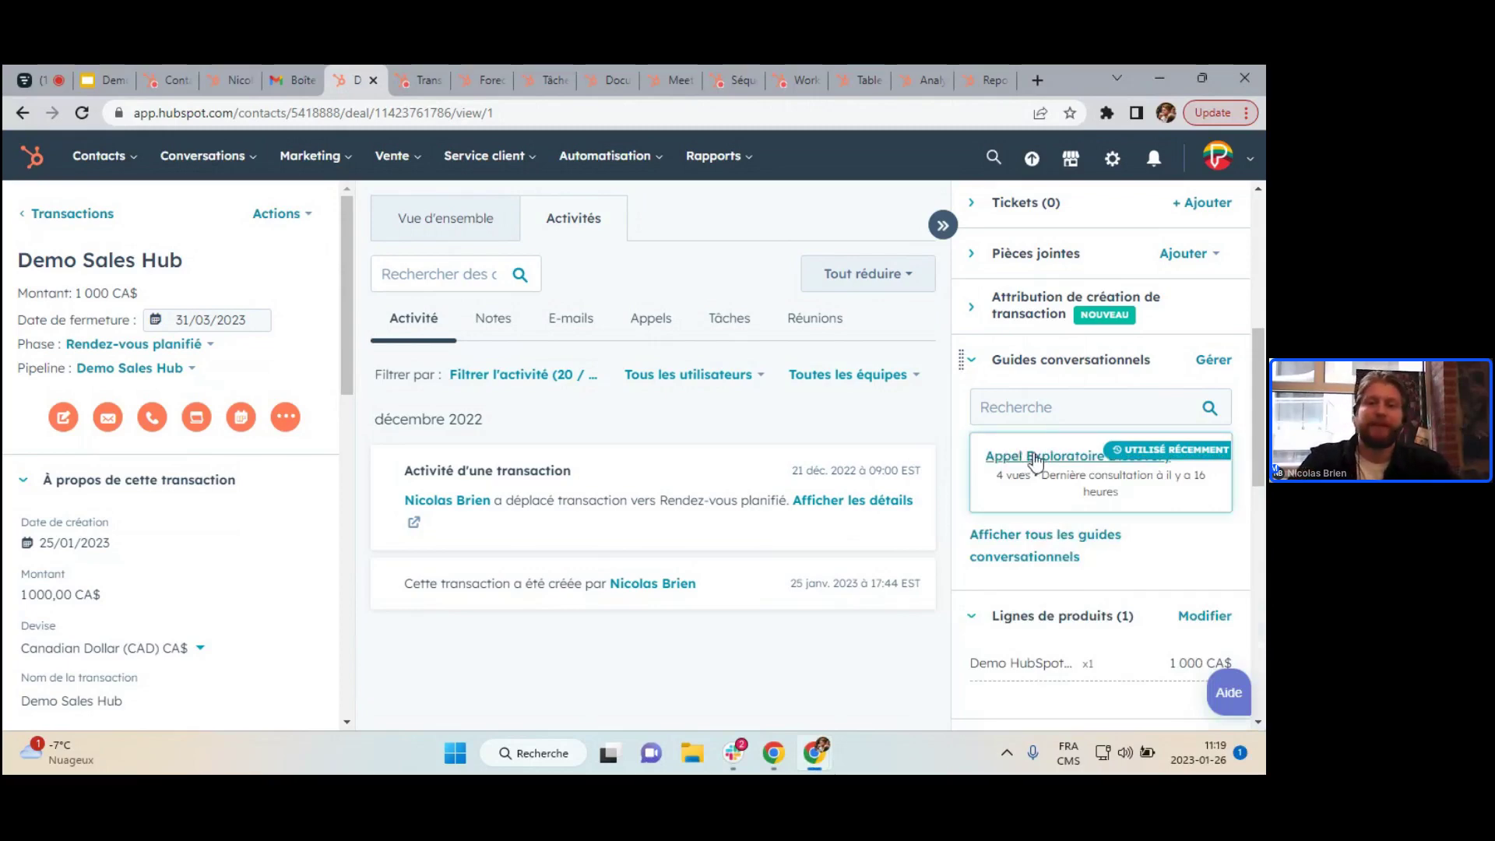
Open the "Appel Exploratoire Discovery" conversation guide and read its call structure down to the role question.
left_click(1044, 460)
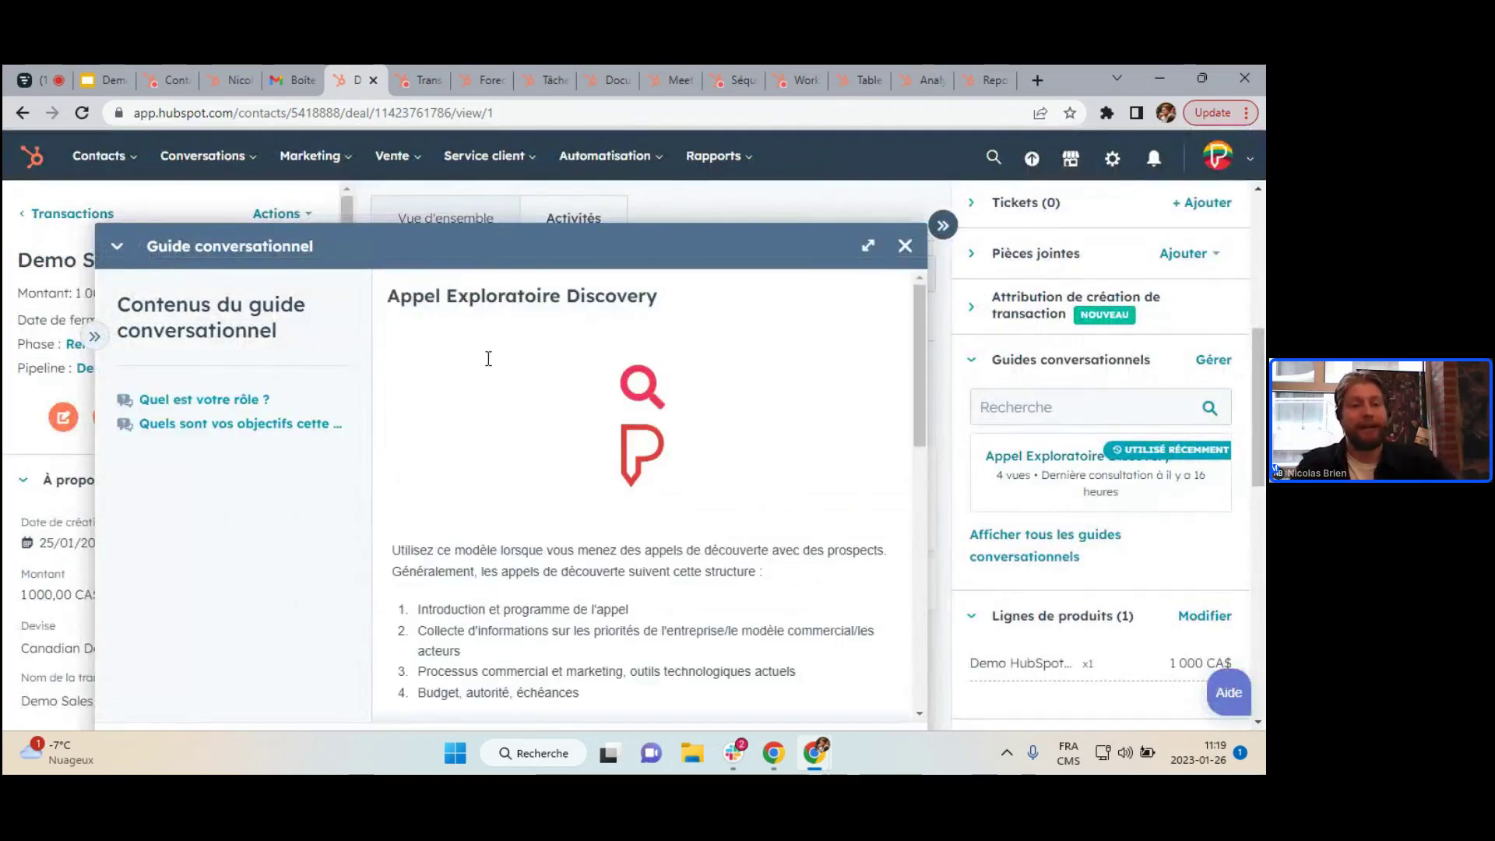
scroll(563, 517, "down", 5)
scroll(563, 517, "up", 5)
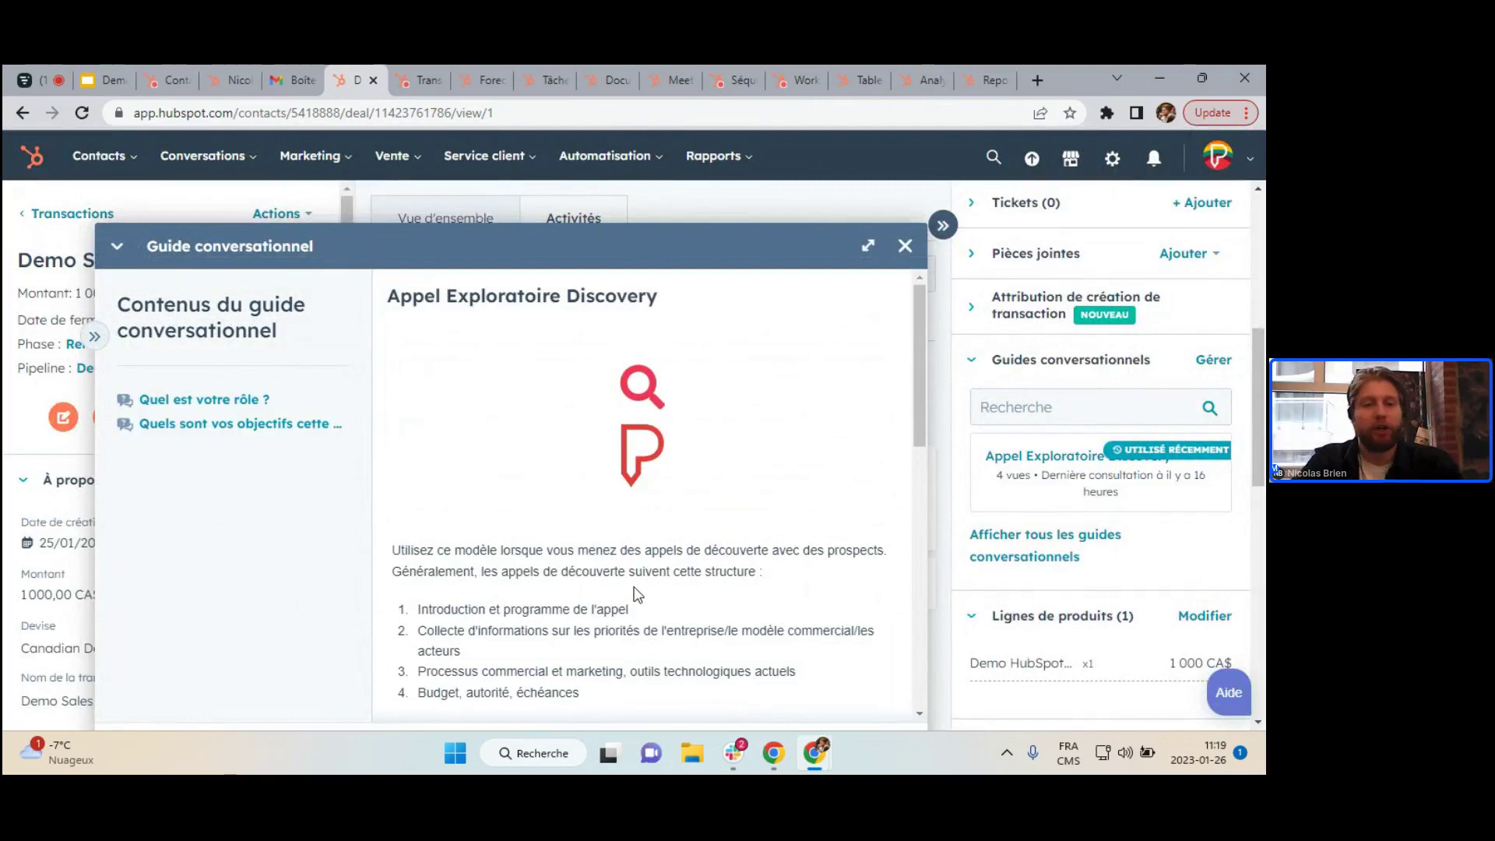
scroll(645, 602, "down", 2)
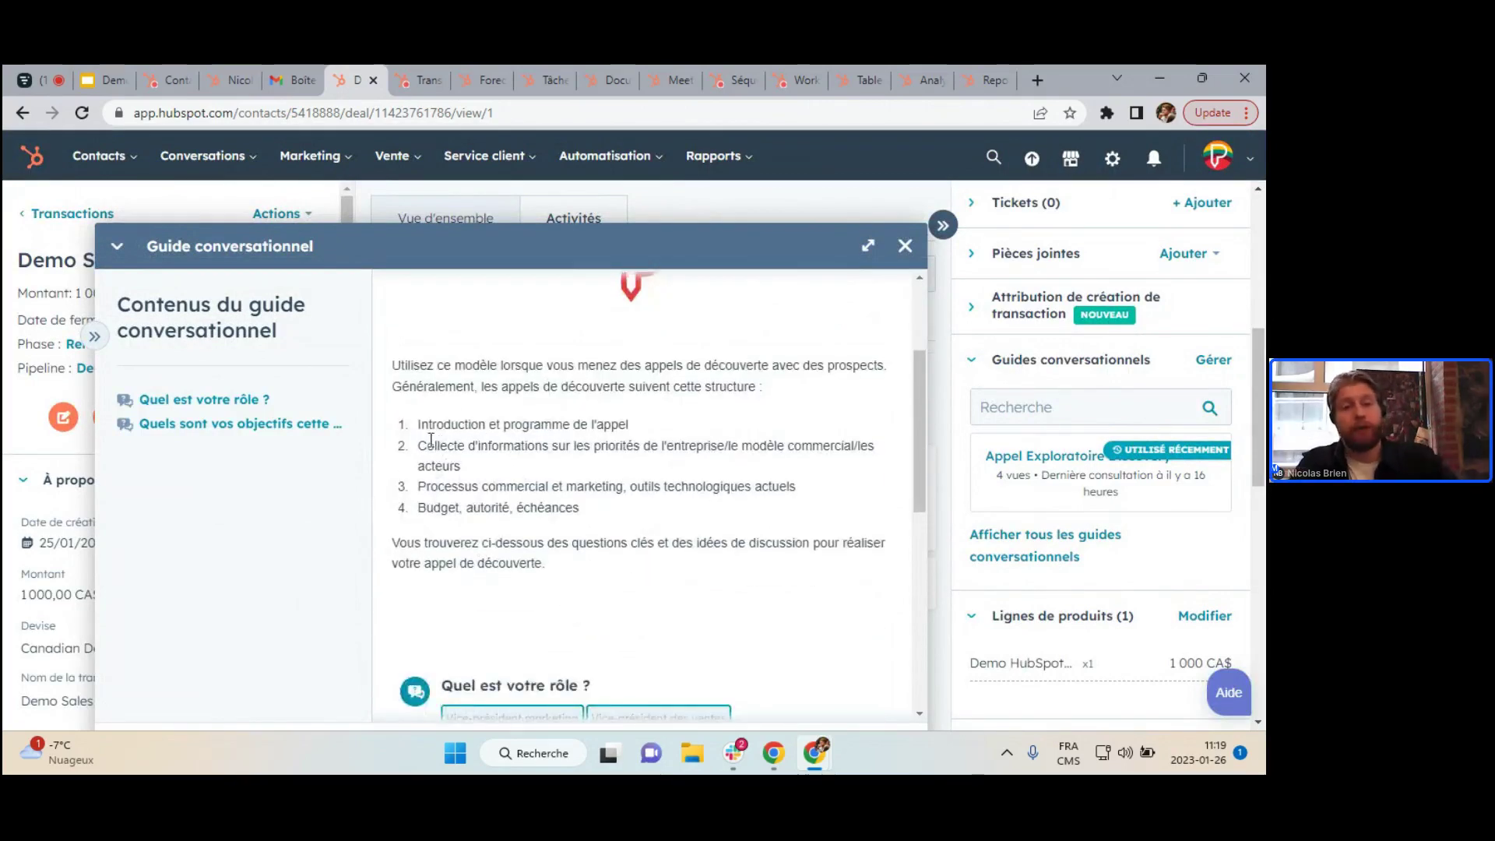
scroll(482, 478, "down", 1)
scroll(483, 478, "down", 2)
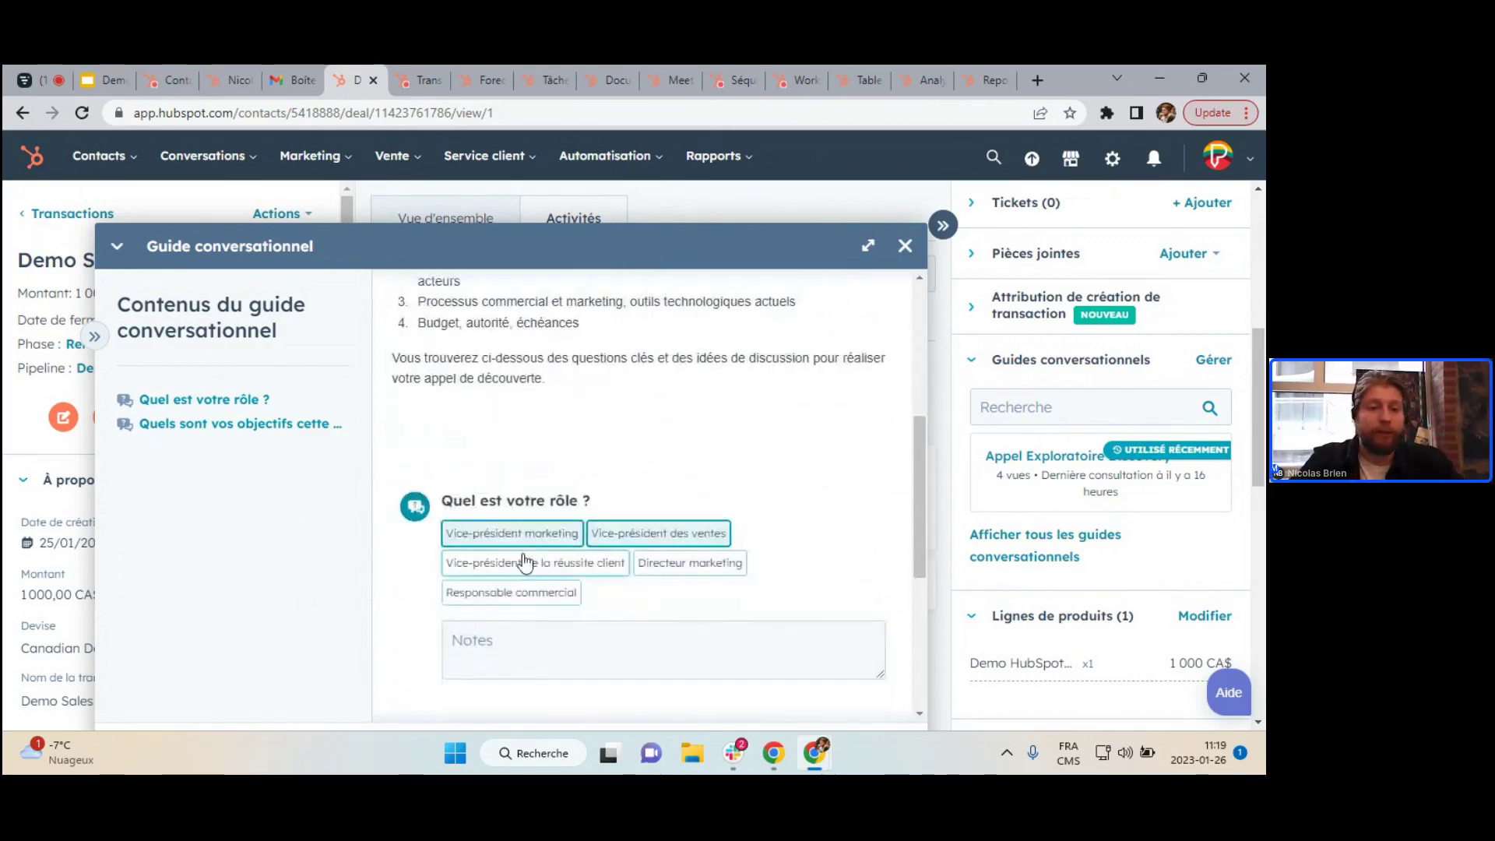
Answer the guide's role question with Vice-président des ventes, Vice-président de la réussite client, Directeur marketing and Responsable commercial.
scroll(606, 542, "down", 1)
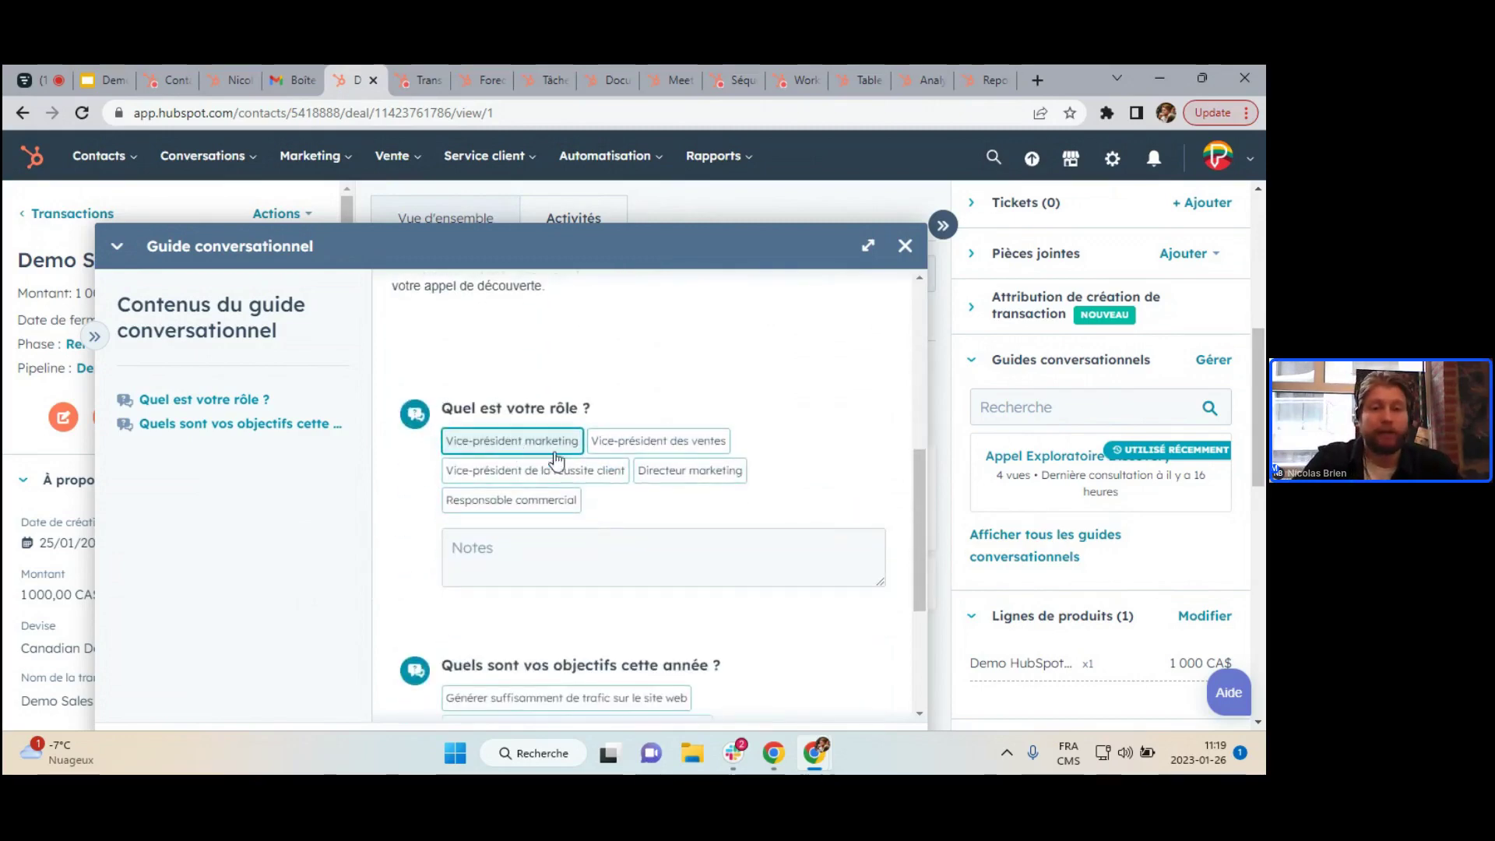
left_click(613, 448)
left_click(534, 470)
left_click(690, 470)
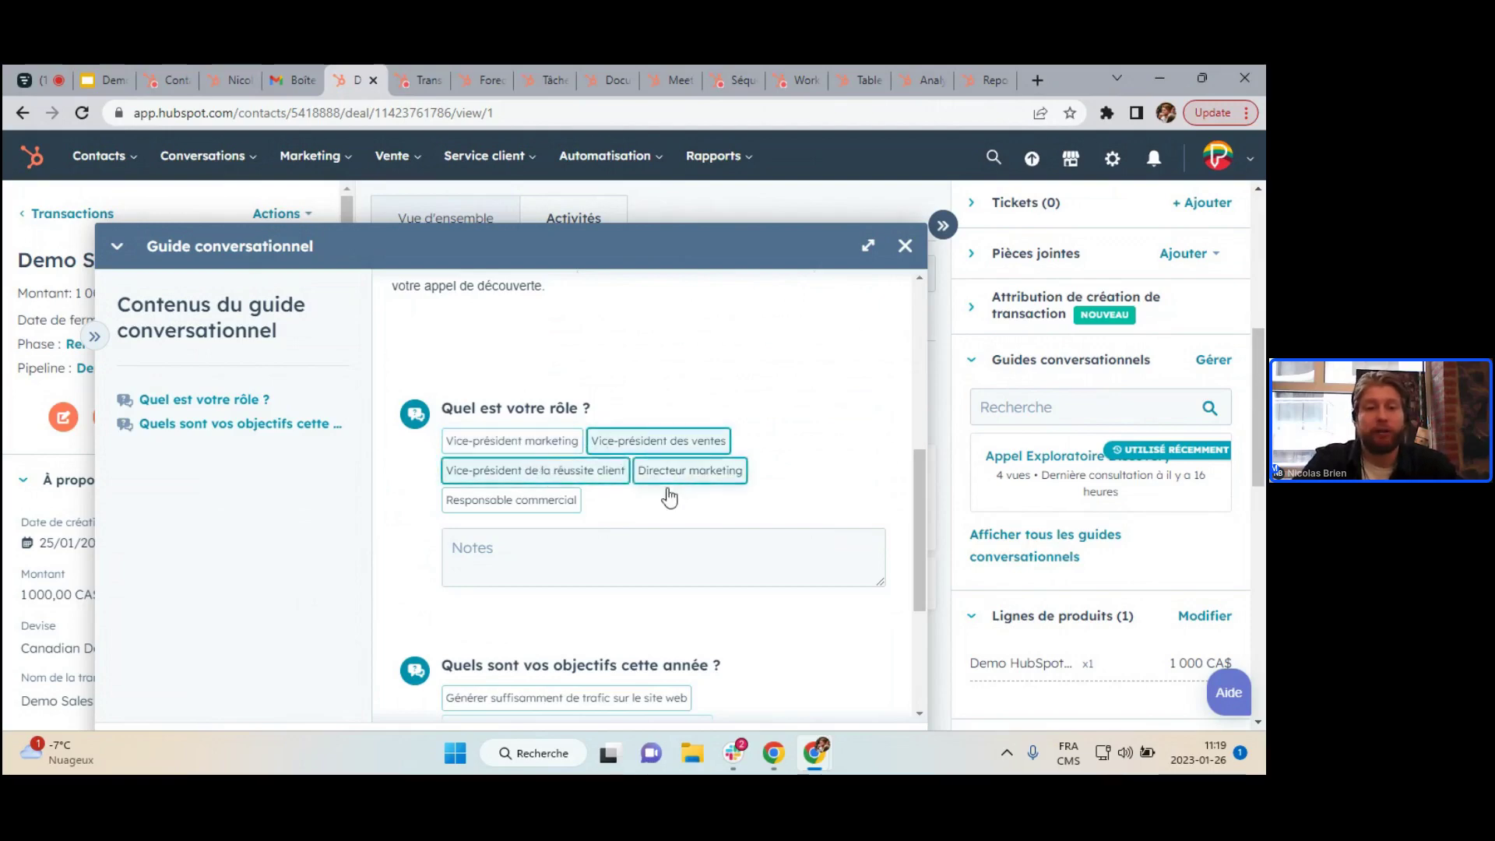
left_click(511, 500)
left_click(557, 561)
Mark the website traffic and lead conversion goals under "Quels sont vos objectifs cette année ?" and close the guide without saving.
scroll(560, 561, "down", 2)
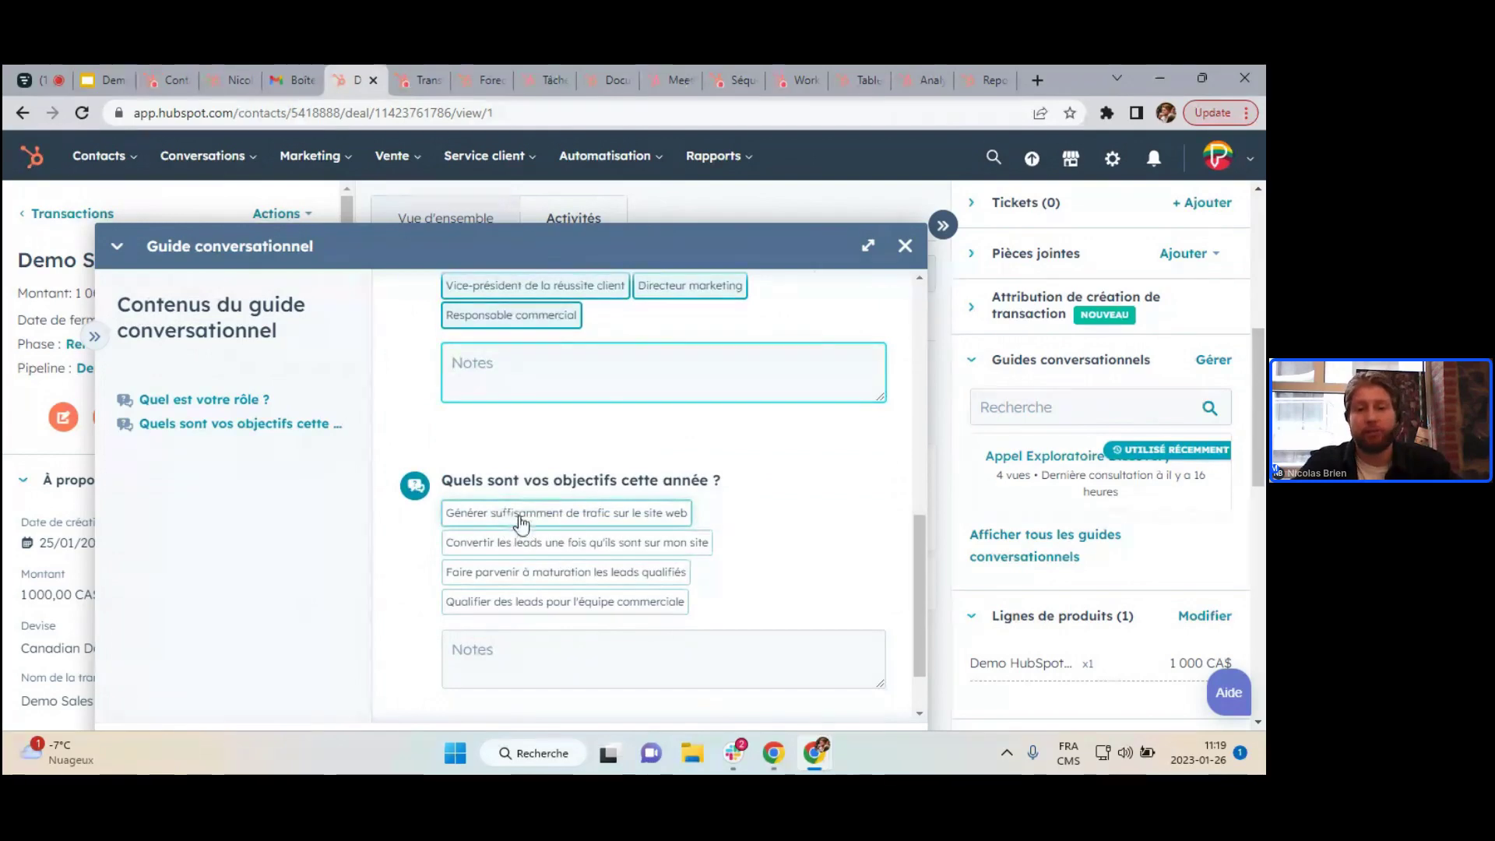
left_click(516, 517)
left_click(524, 550)
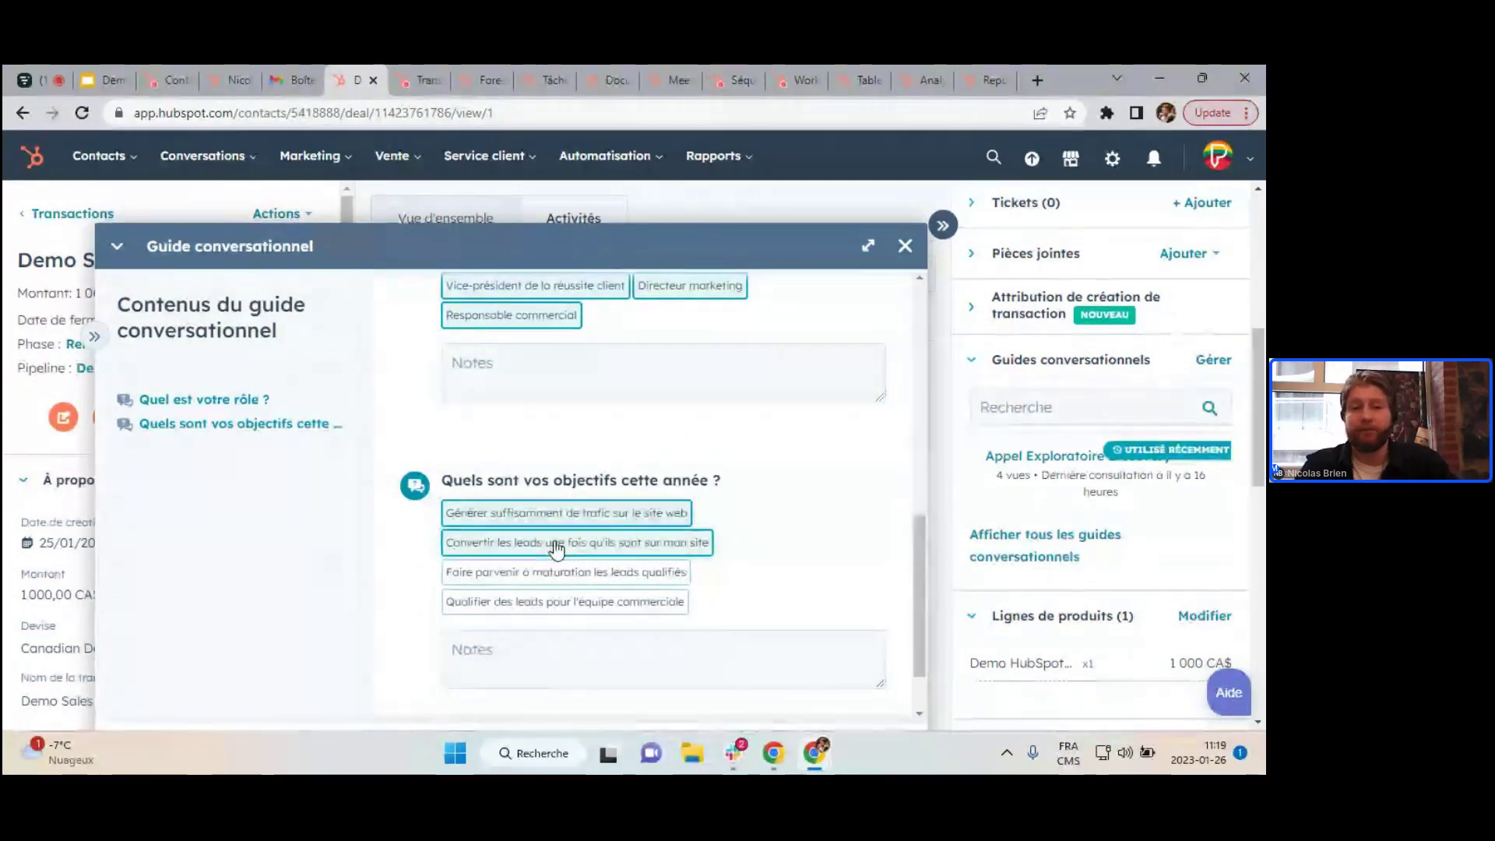
scroll(549, 547, "down", 1)
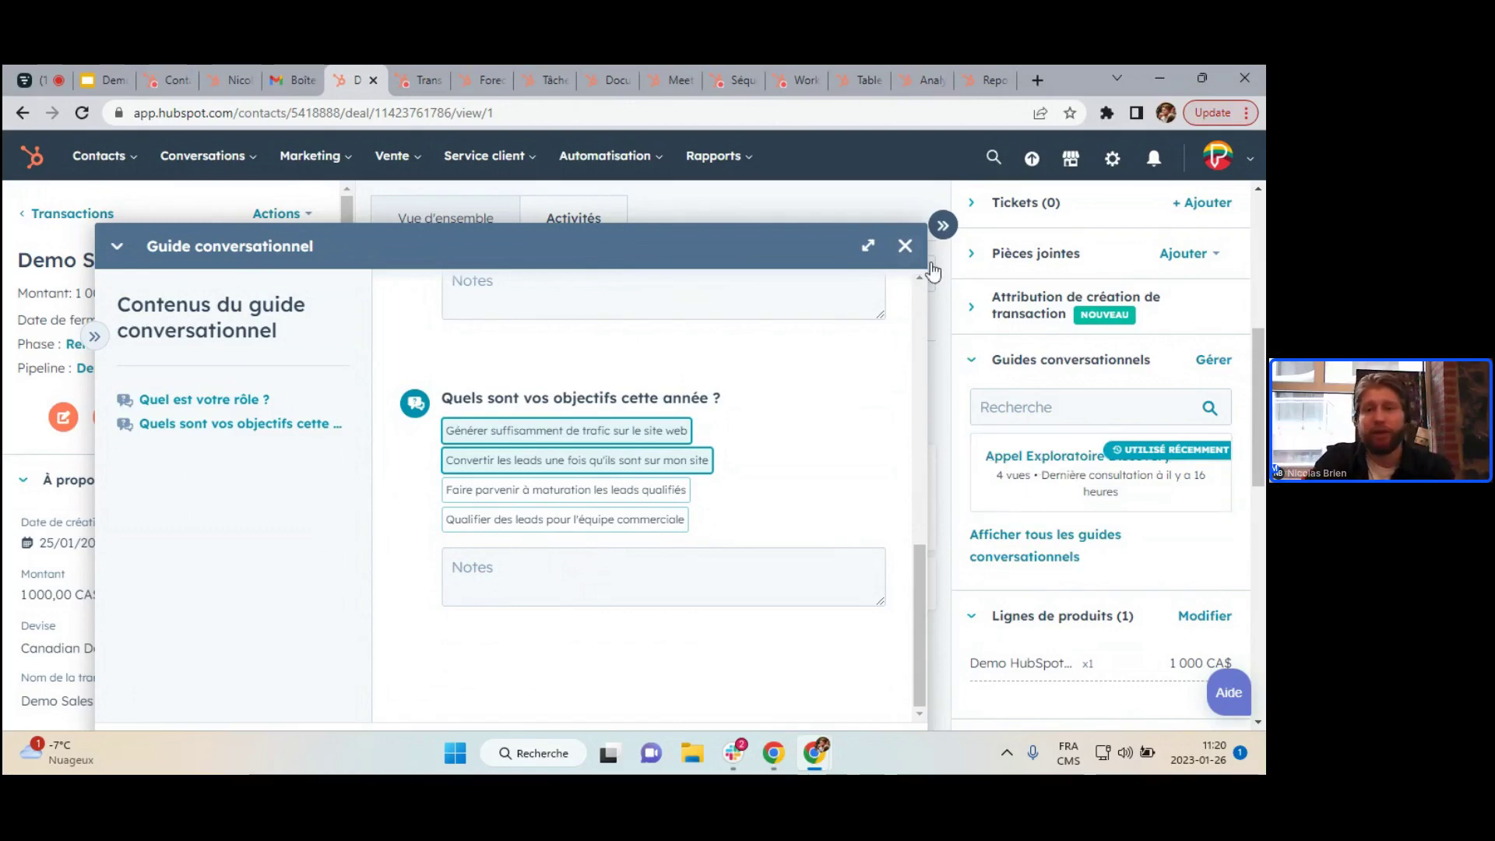
left_click(905, 247)
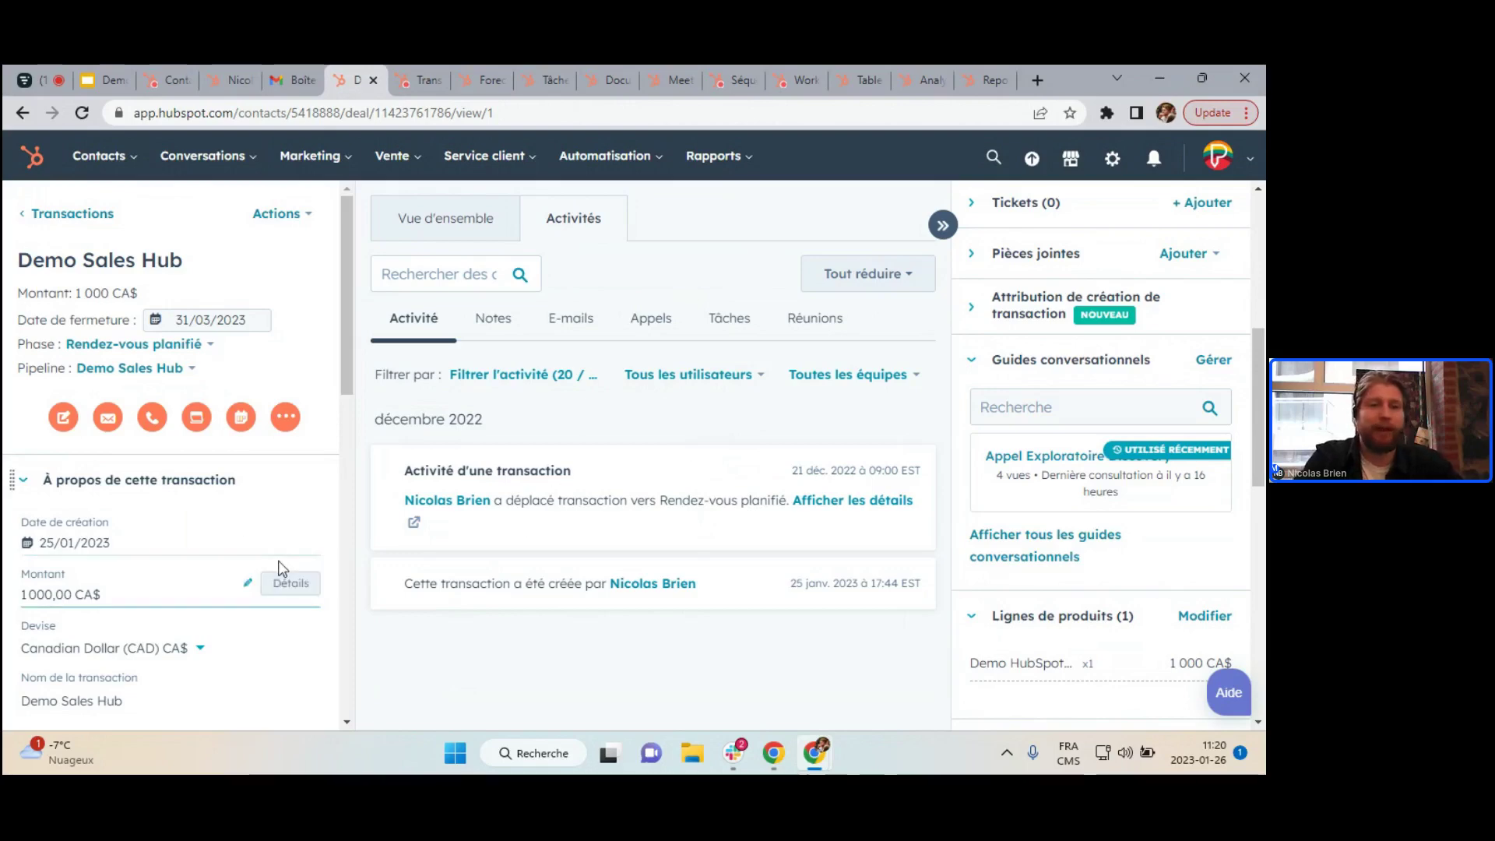
Open the deals board for the Demo Sales Hub pipeline and examine the deal card and the stage's total and weighted amounts.
scroll(1027, 555, "up", 5)
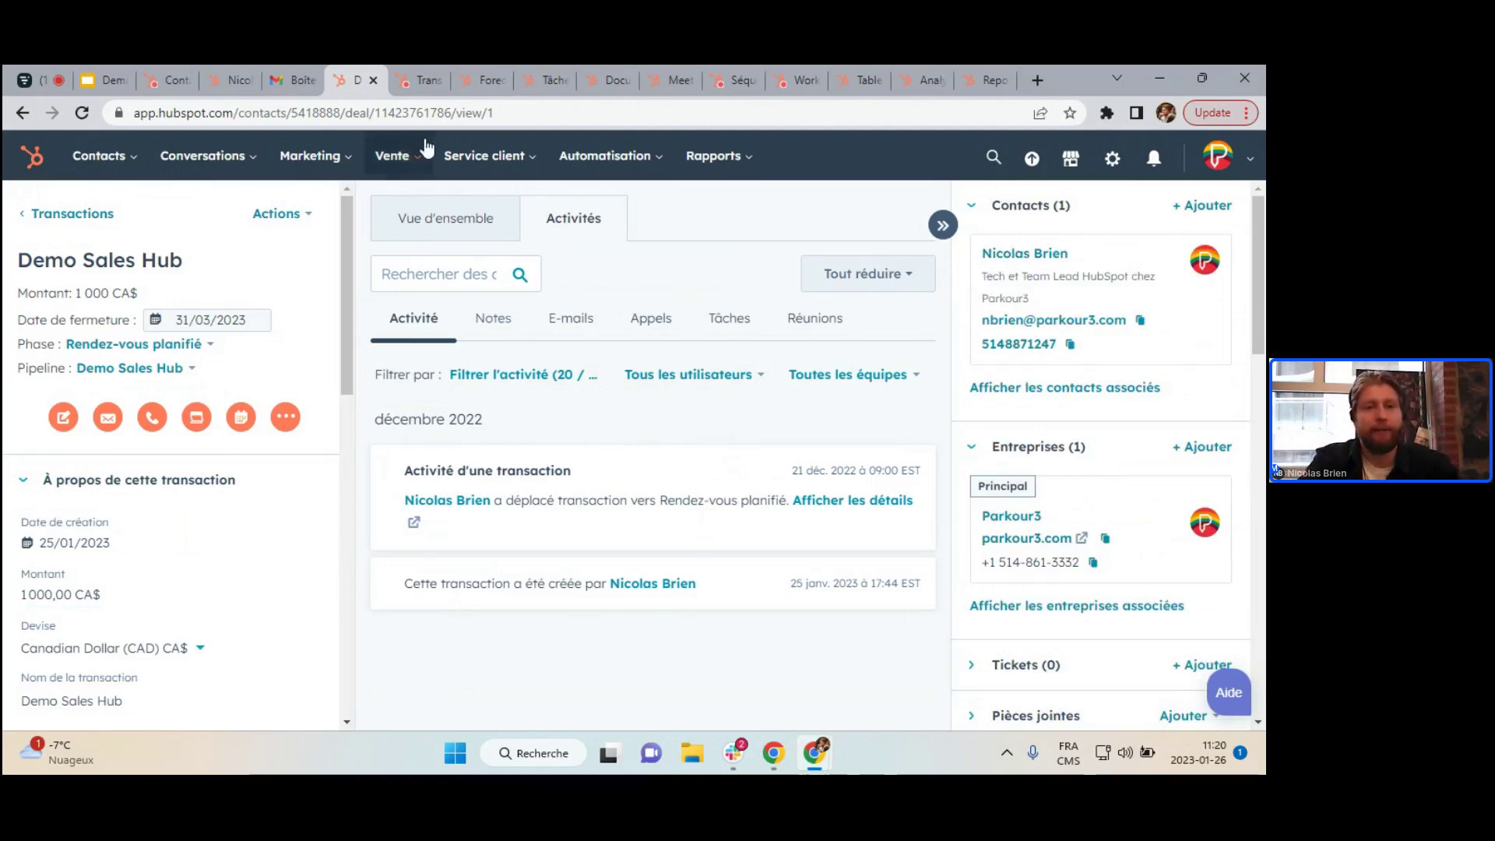
left_click(420, 90)
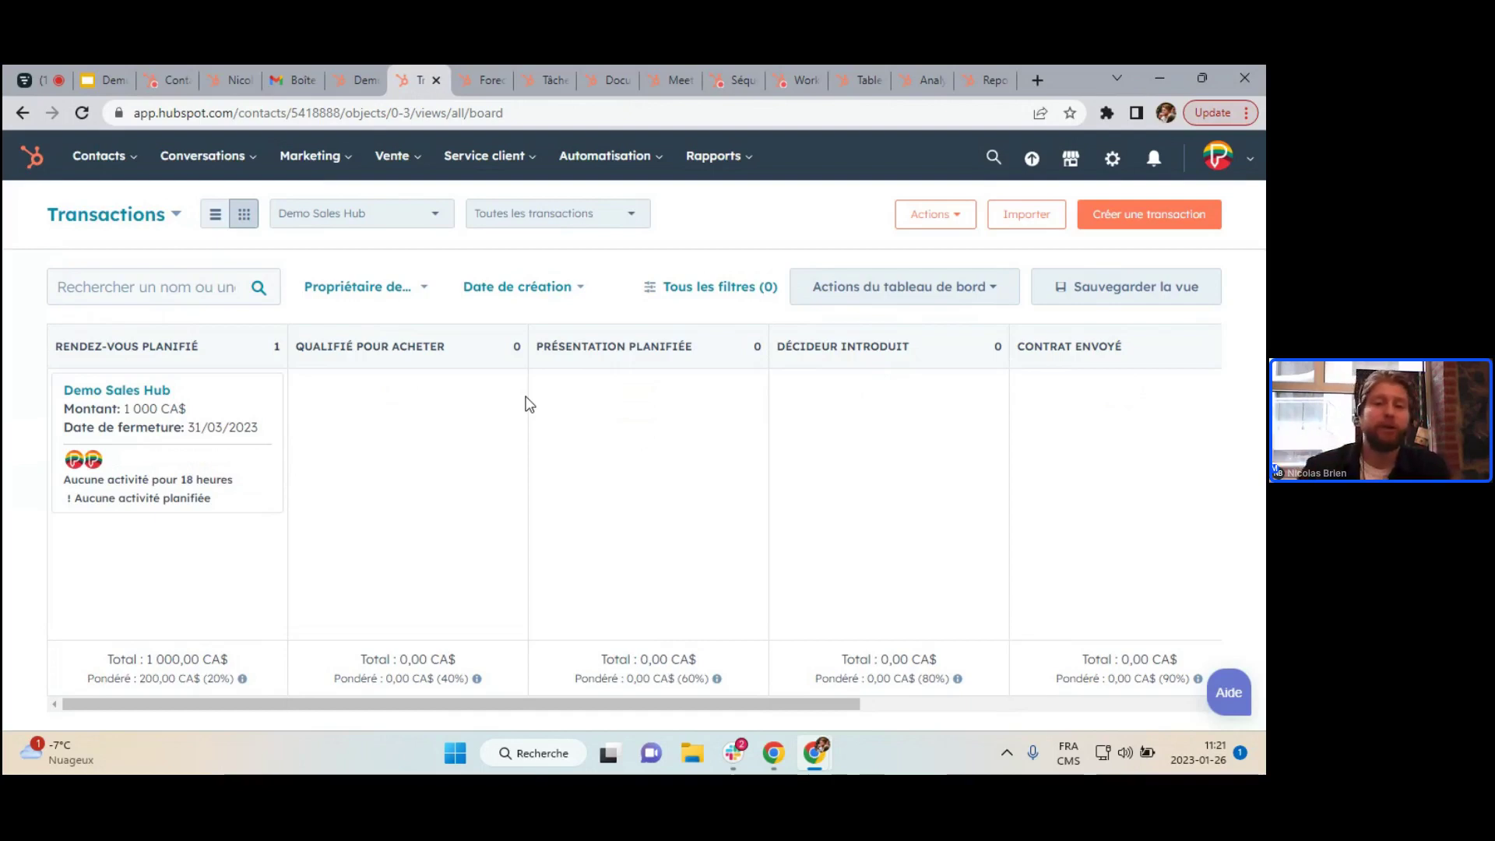
mouse_move(644, 660)
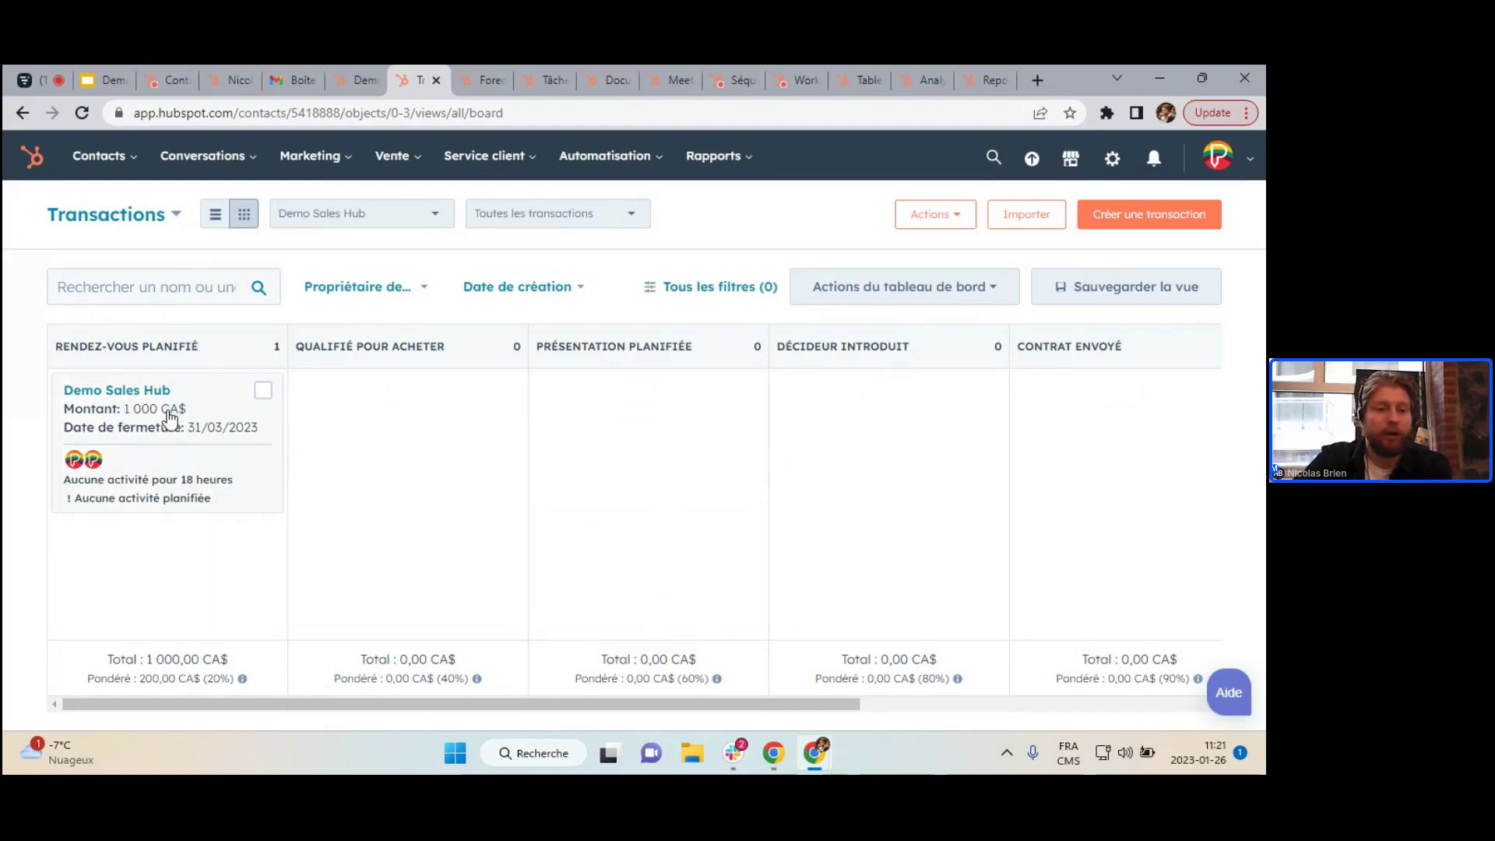
mouse_move(187, 683)
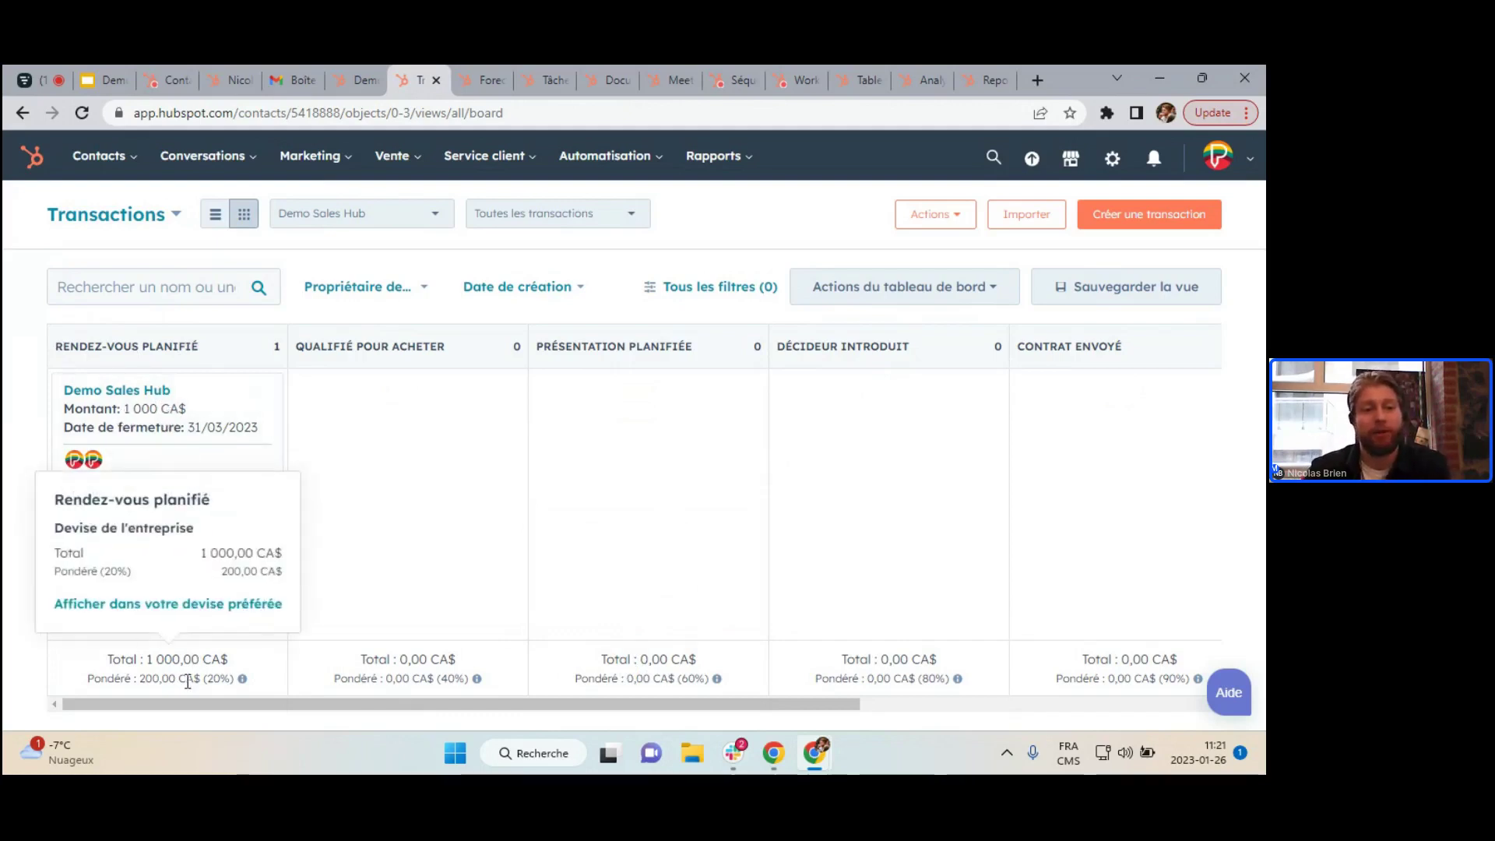
left_click_drag(212, 567, 265, 559)
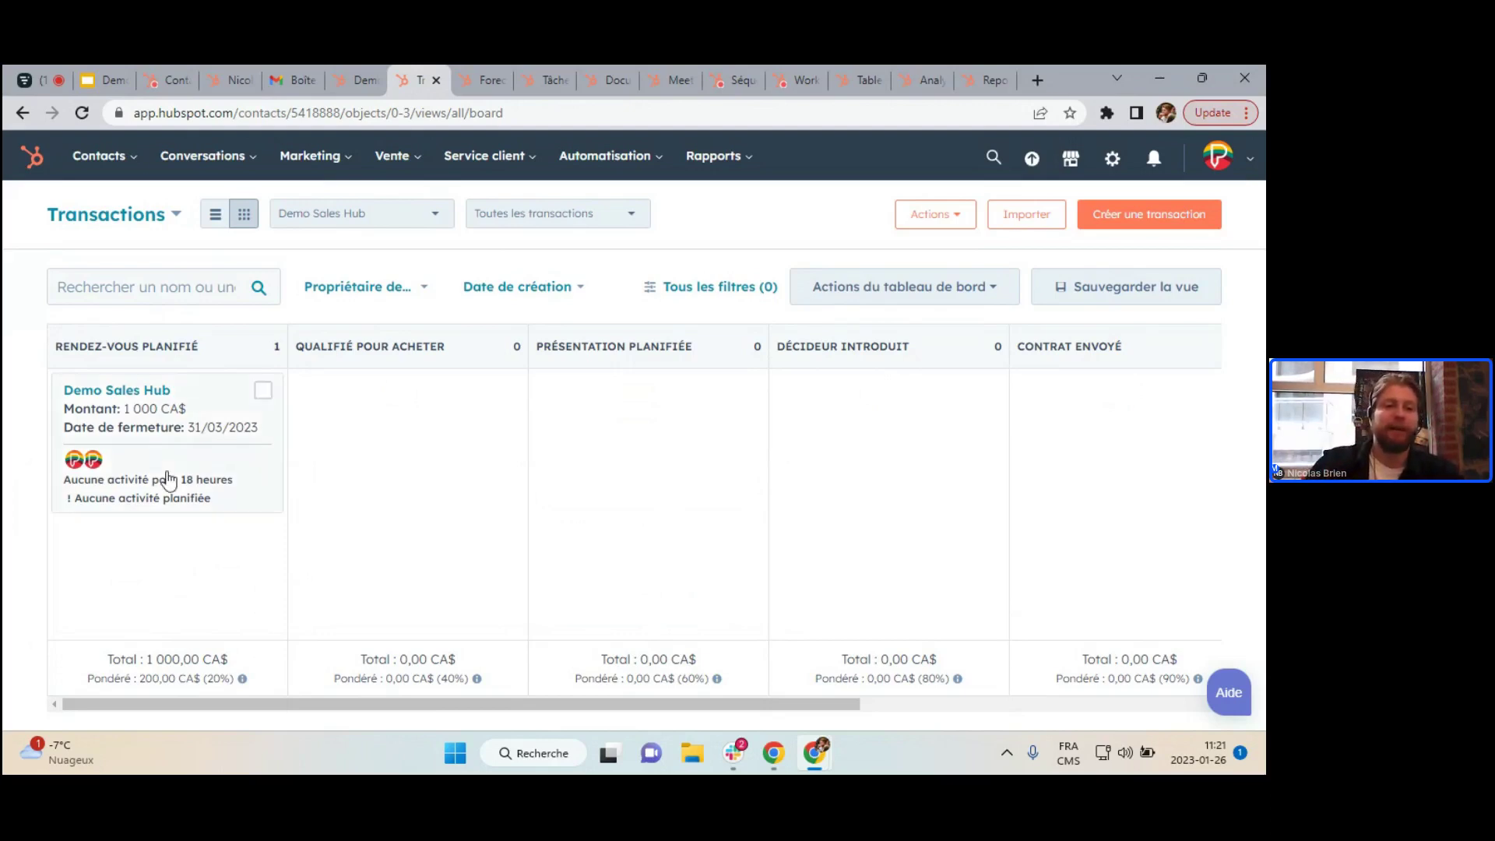
left_click_drag(166, 477, 112, 463)
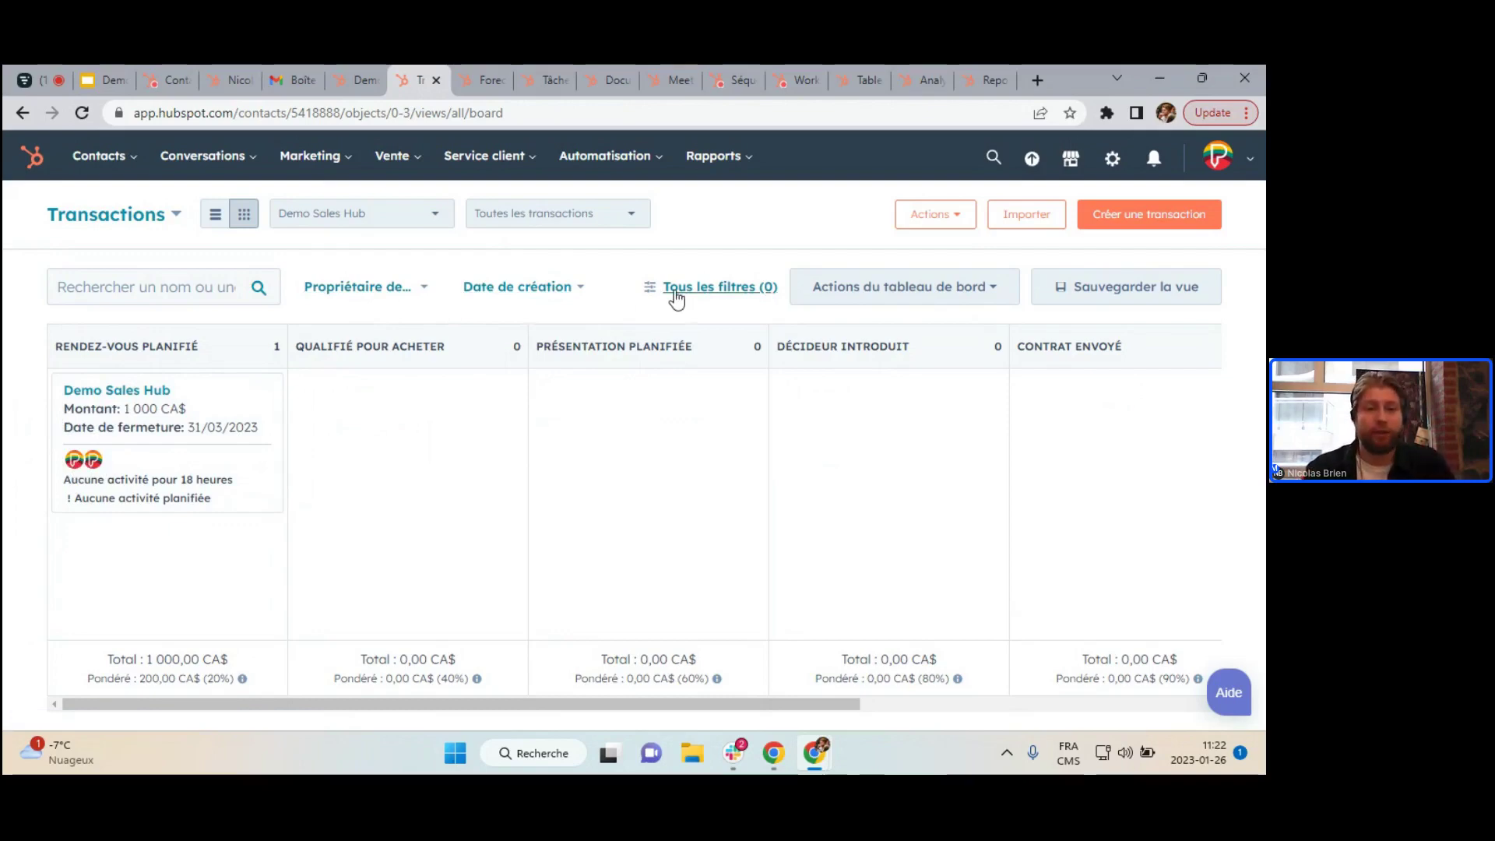
Filter the deals board by deal owner, using the dynamic "Moi" value for the current user.
left_click(396, 291)
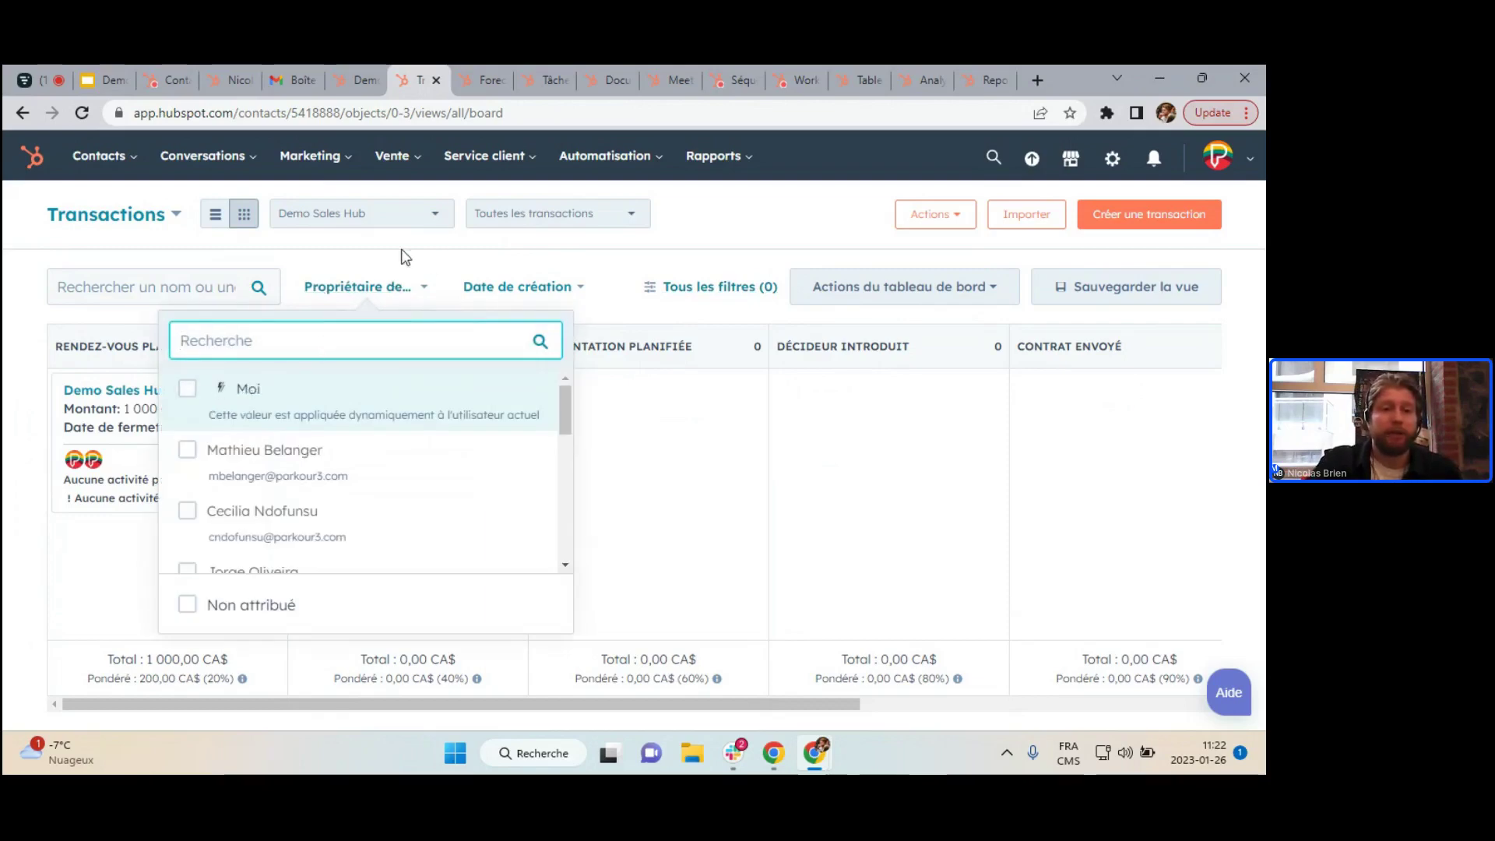
left_click(380, 285)
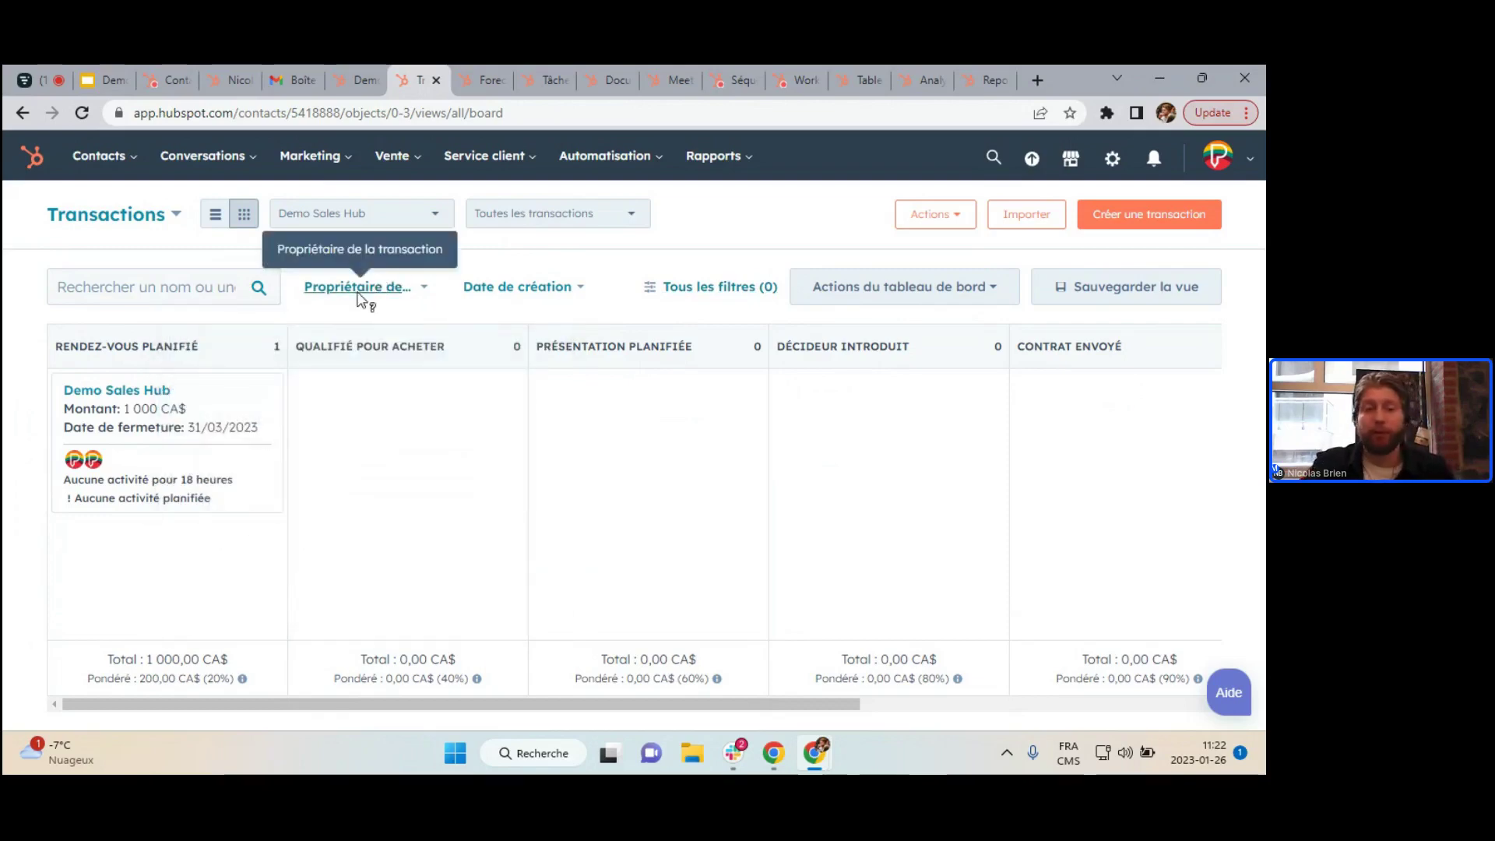
left_click(361, 296)
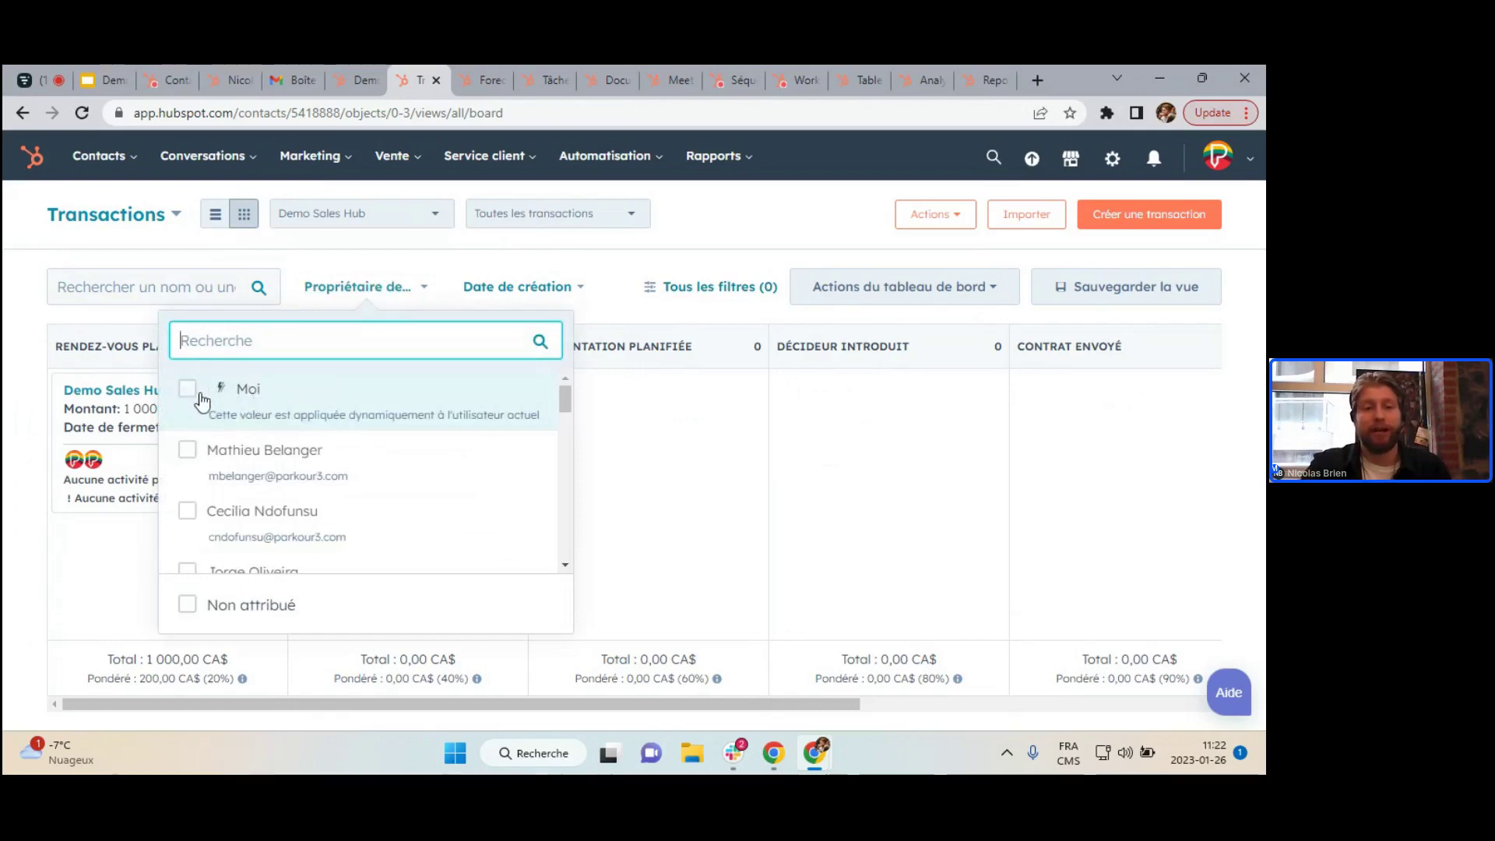
left_click(188, 388)
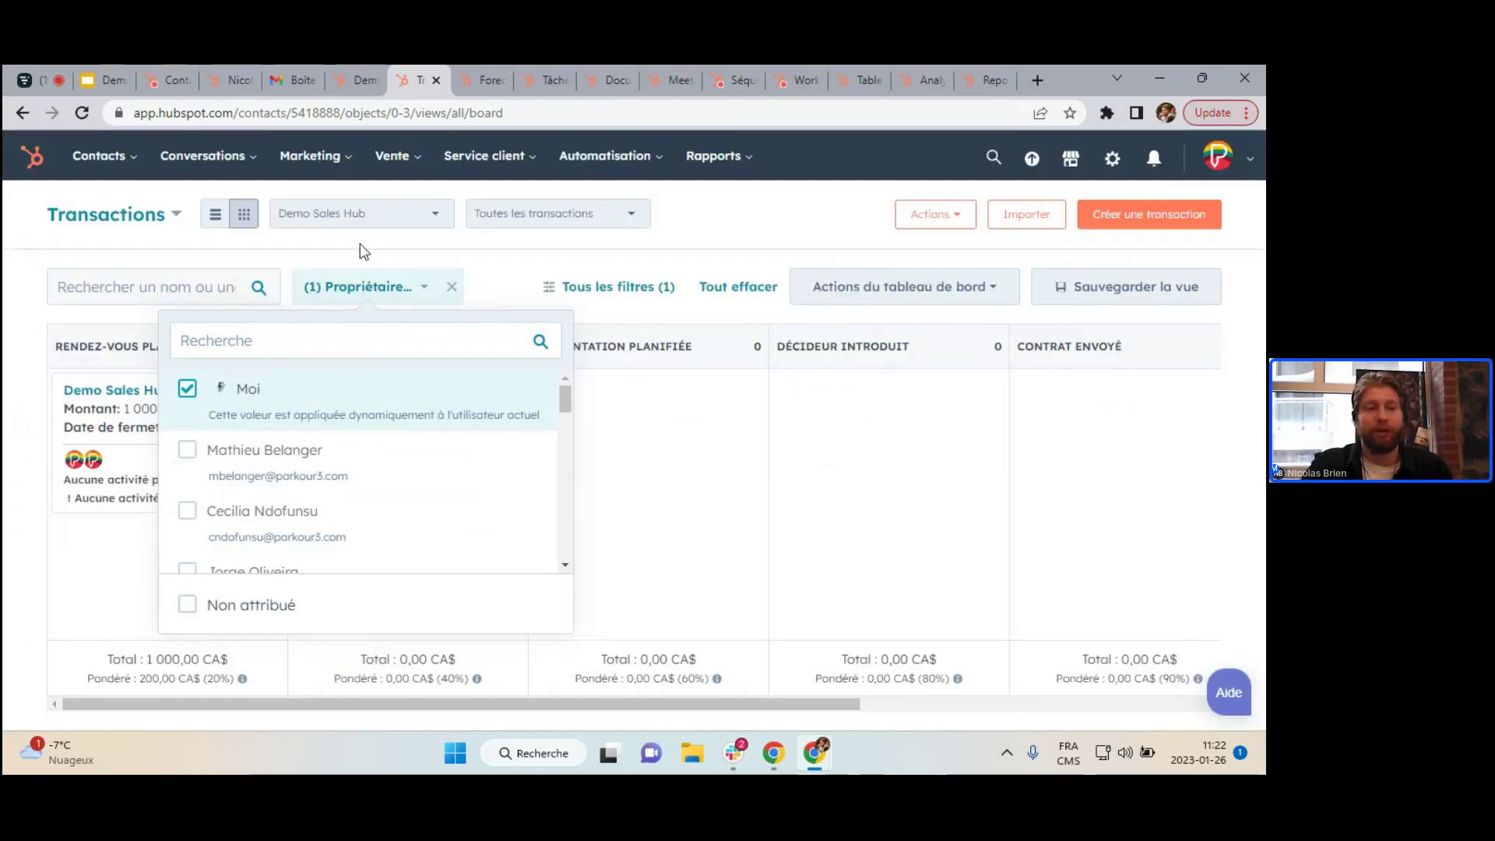
left_click(360, 244)
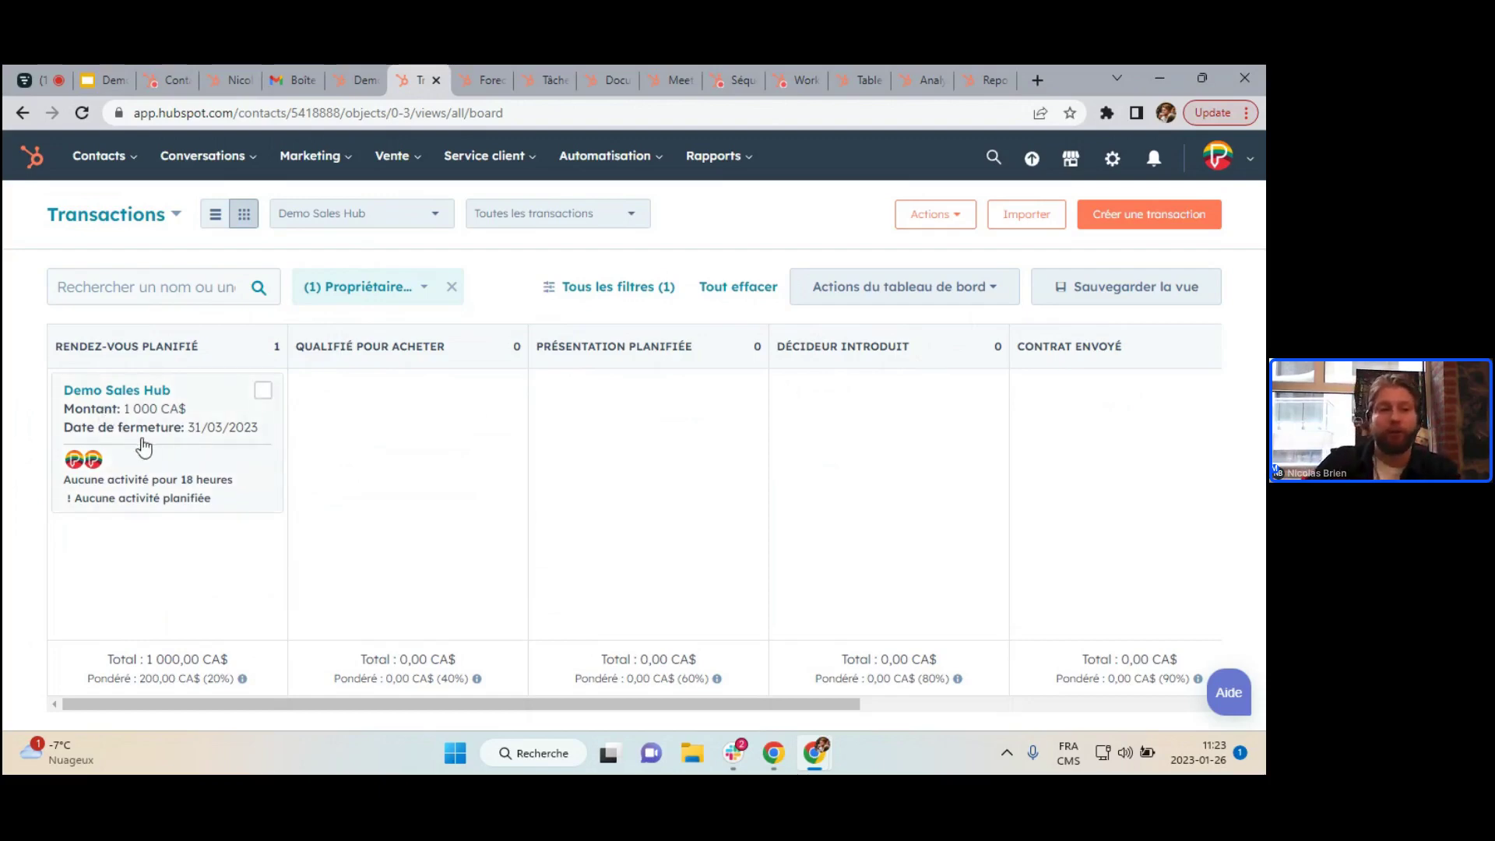
Move the Demo Sales Hub deal to the "Qualifié pour acheter" stage, reviewing its previously defined properties and leaving the deal description empty.
left_click_drag(143, 446, 392, 433)
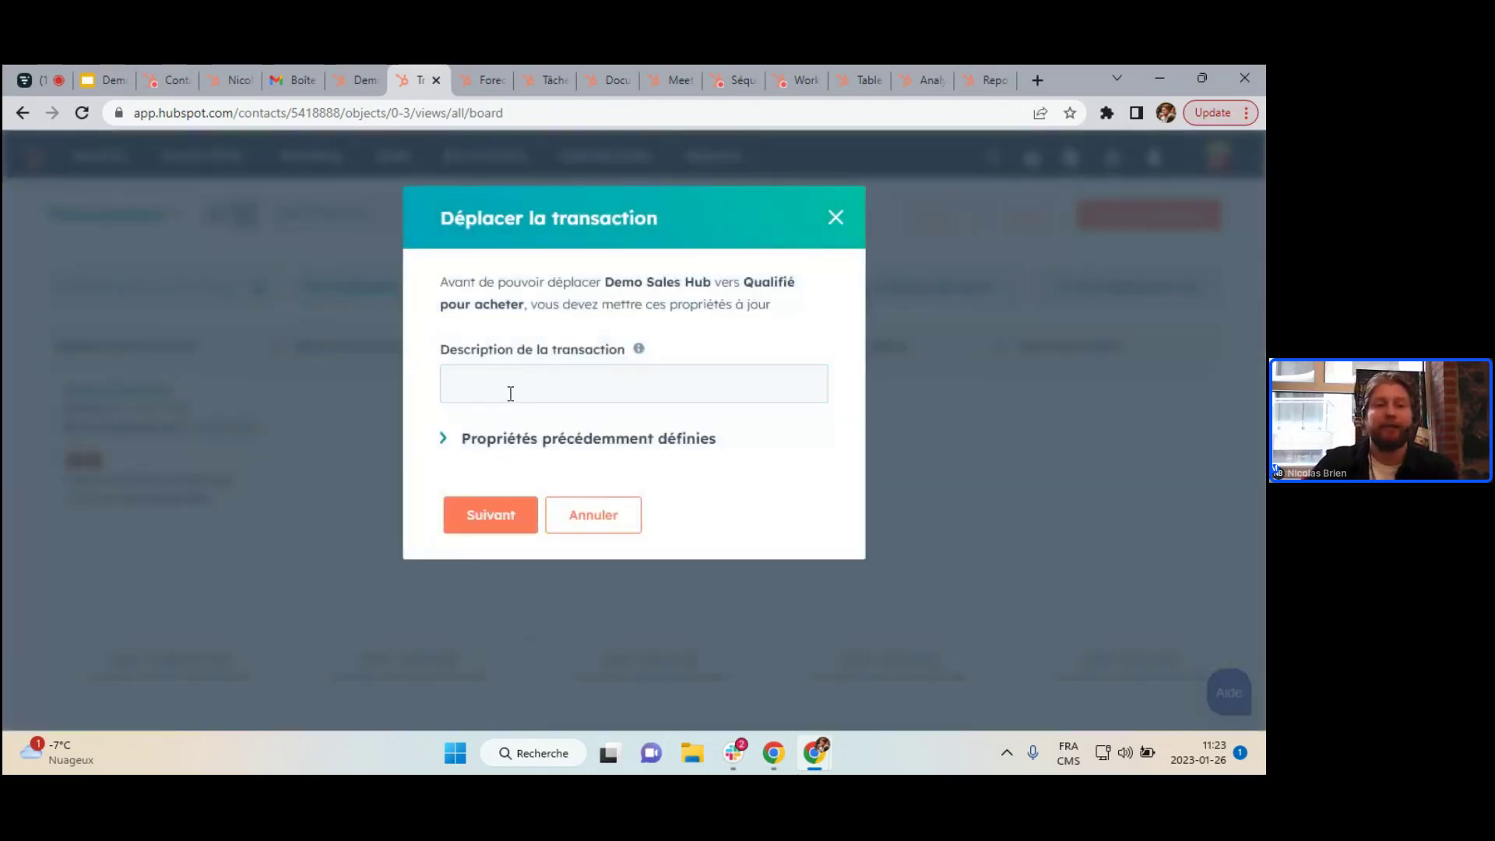
left_click(491, 441)
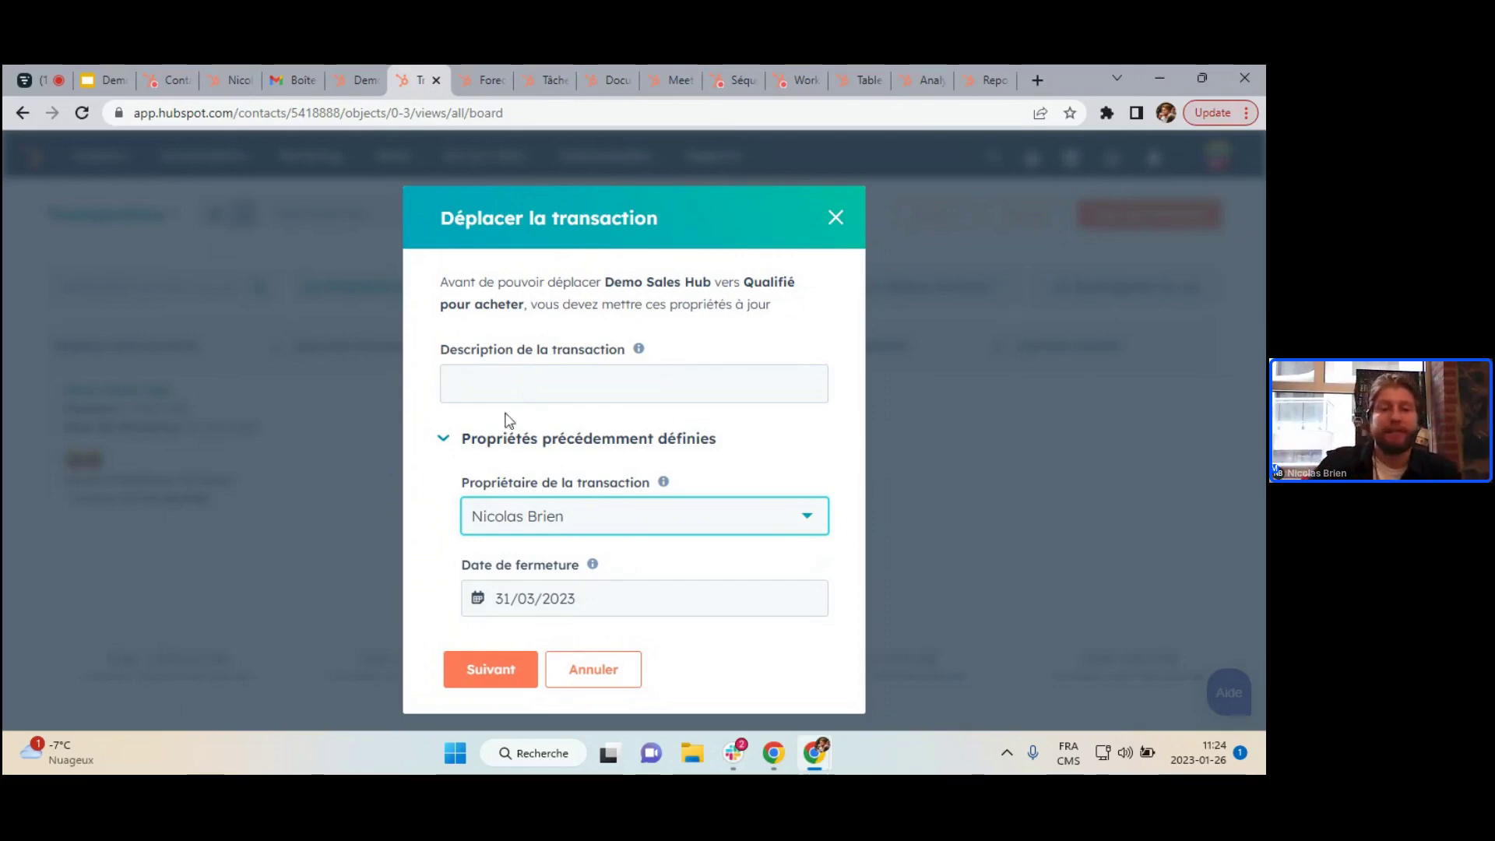
left_click(501, 676)
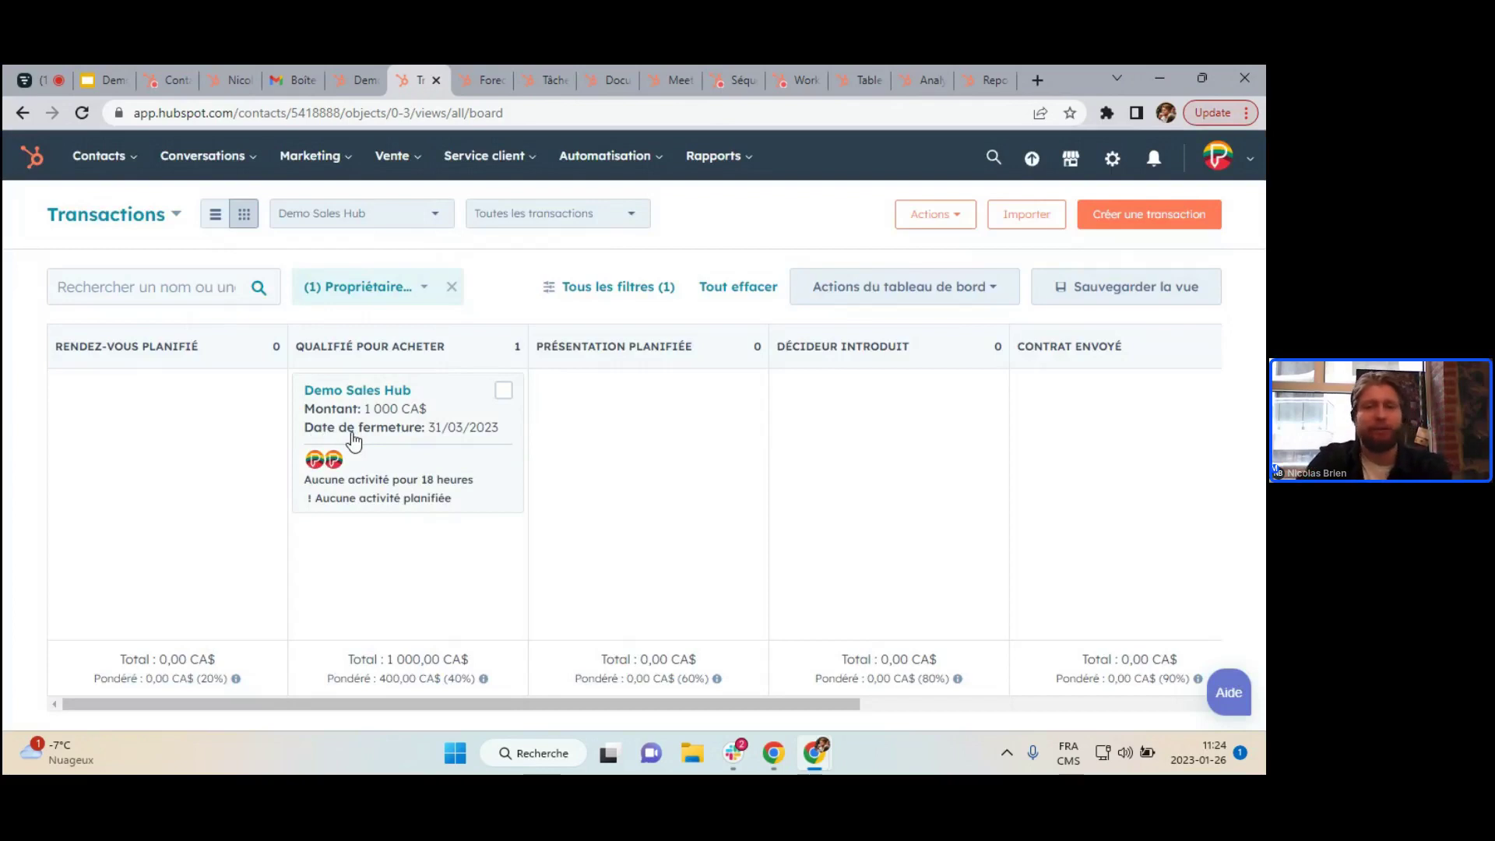
left_click_drag(511, 704, 608, 714)
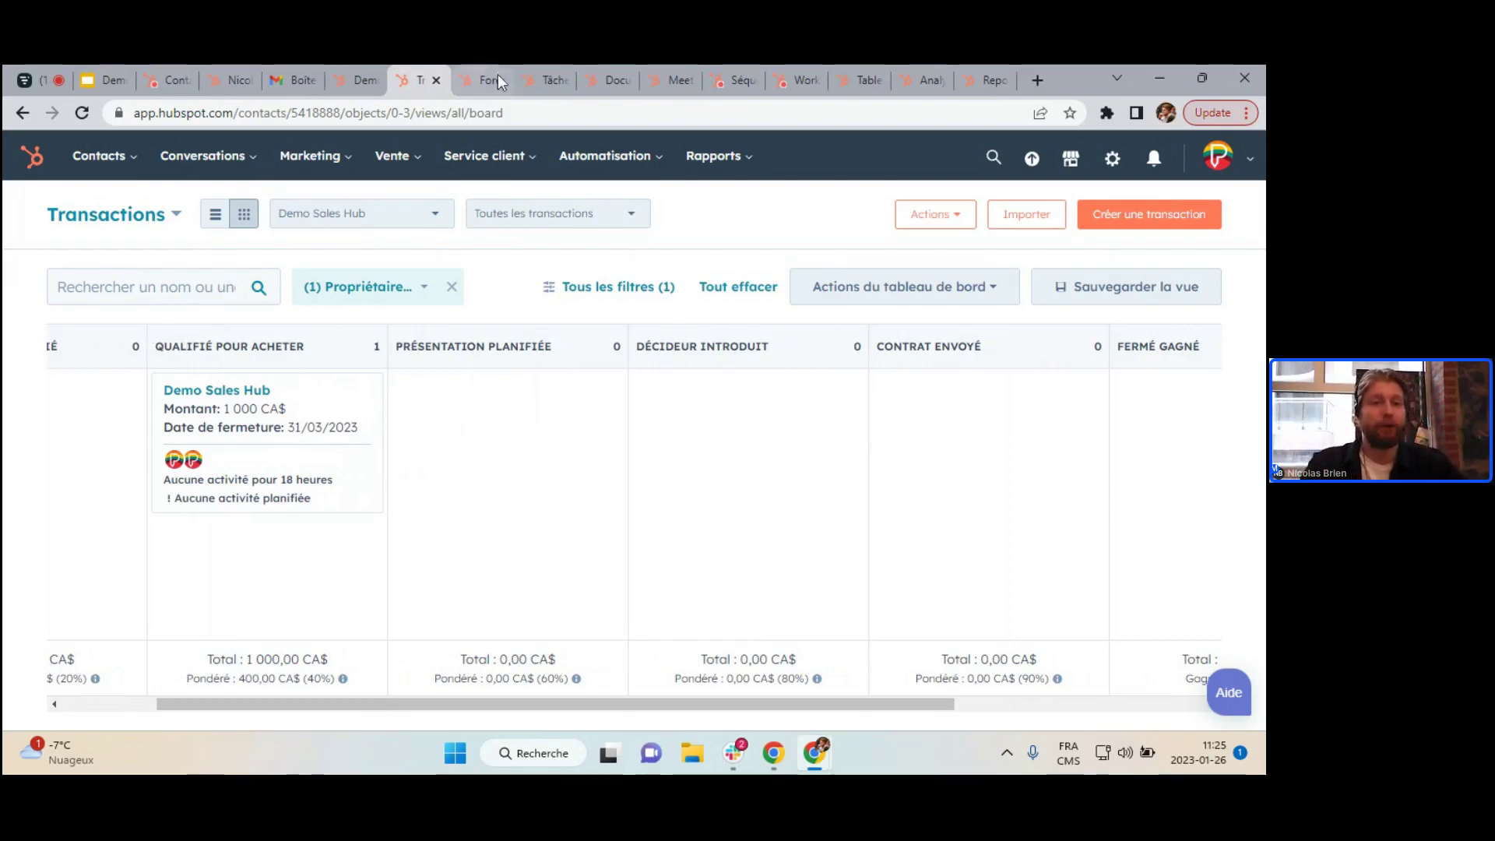
Examine the Marketing team's forecast for the Demo Sales Hub pipeline, including goal attainment, totals and the per-stage amounts for each user.
left_click(474, 80)
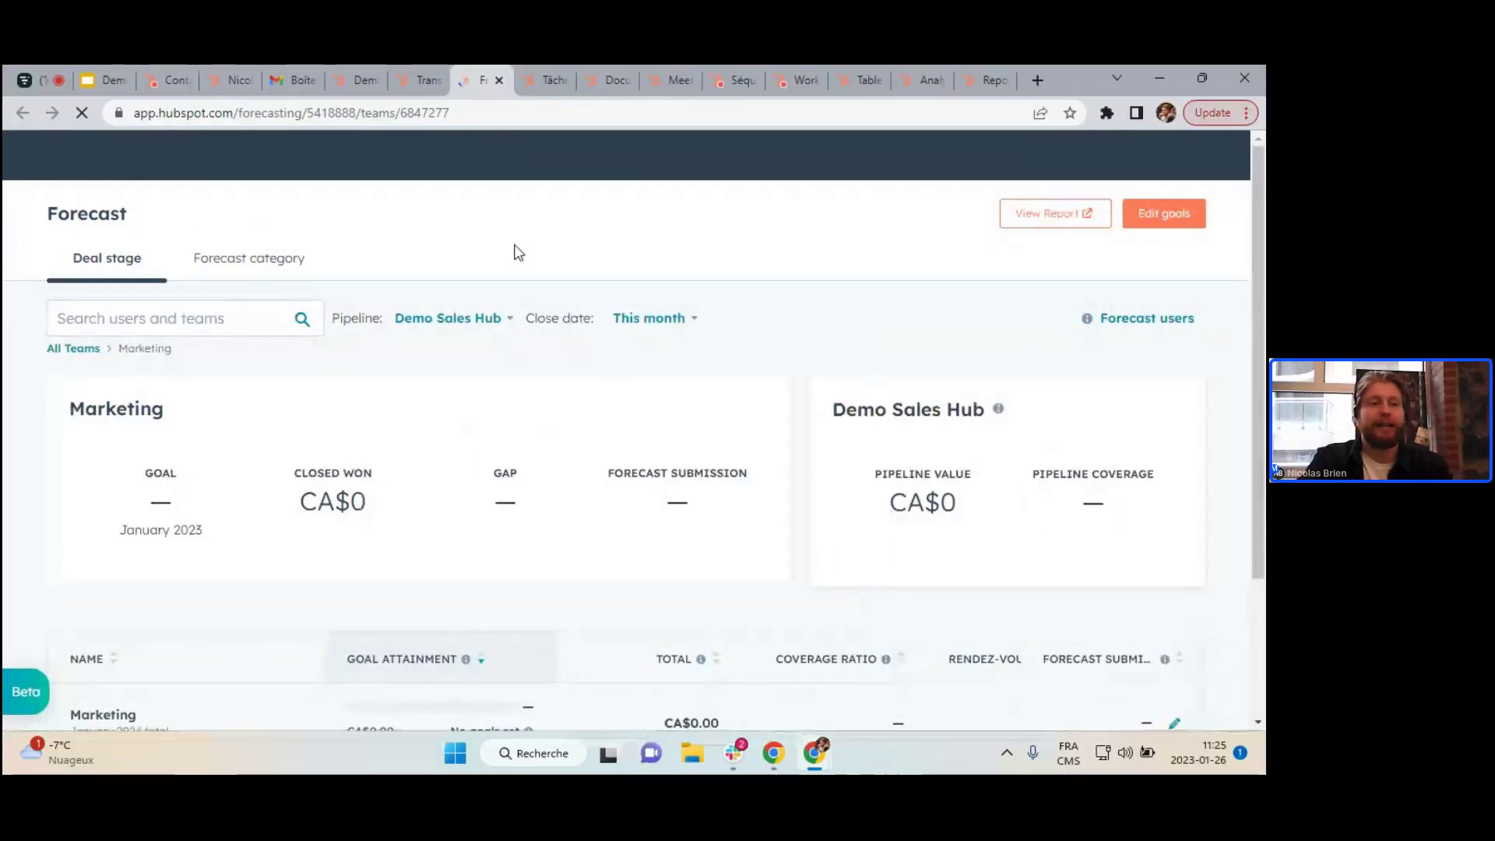
scroll(467, 269, "down", 3)
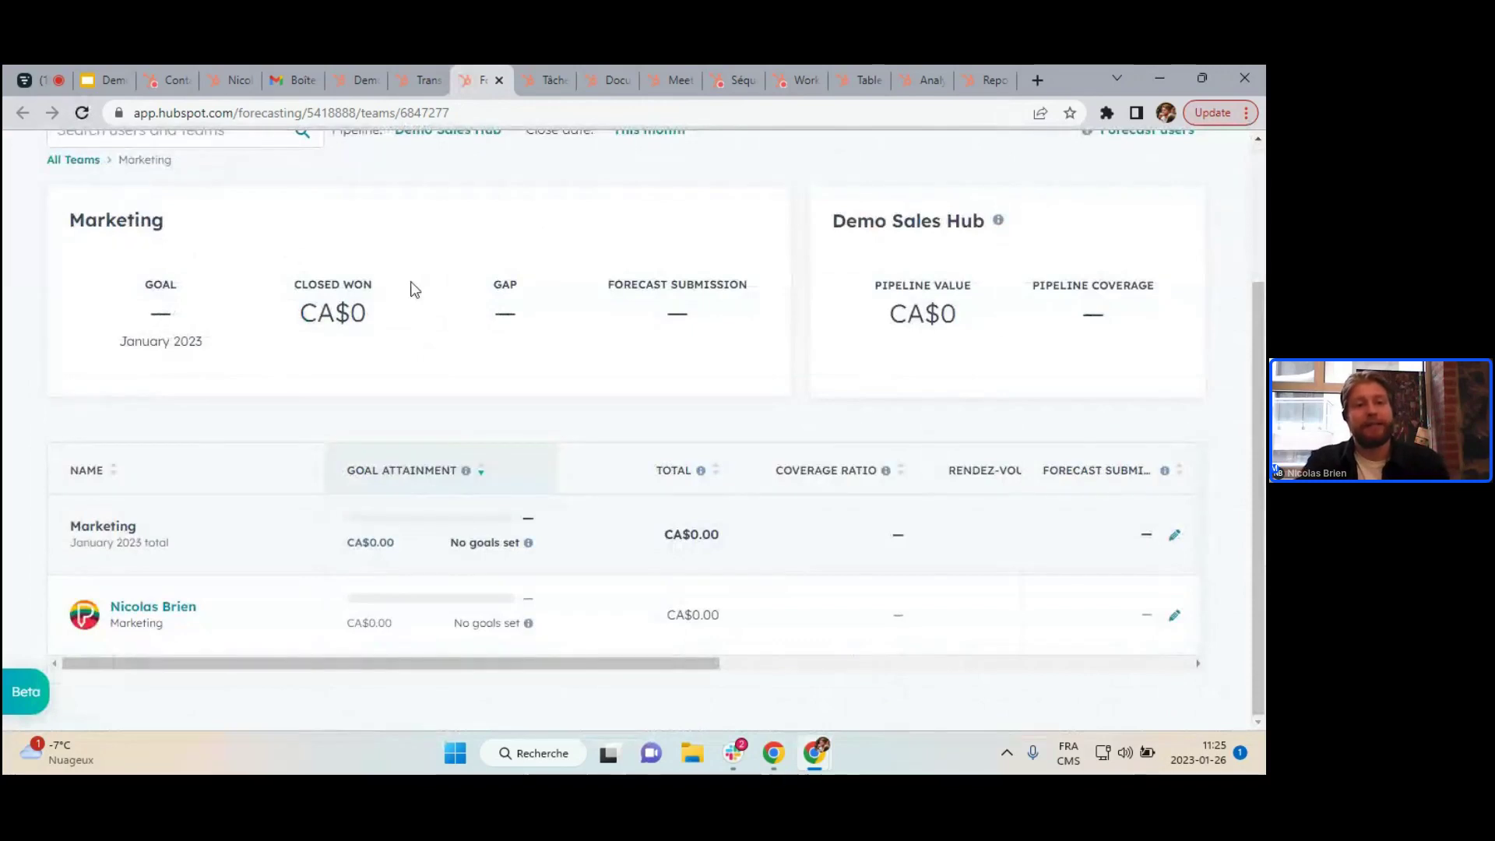
mouse_move(729, 531)
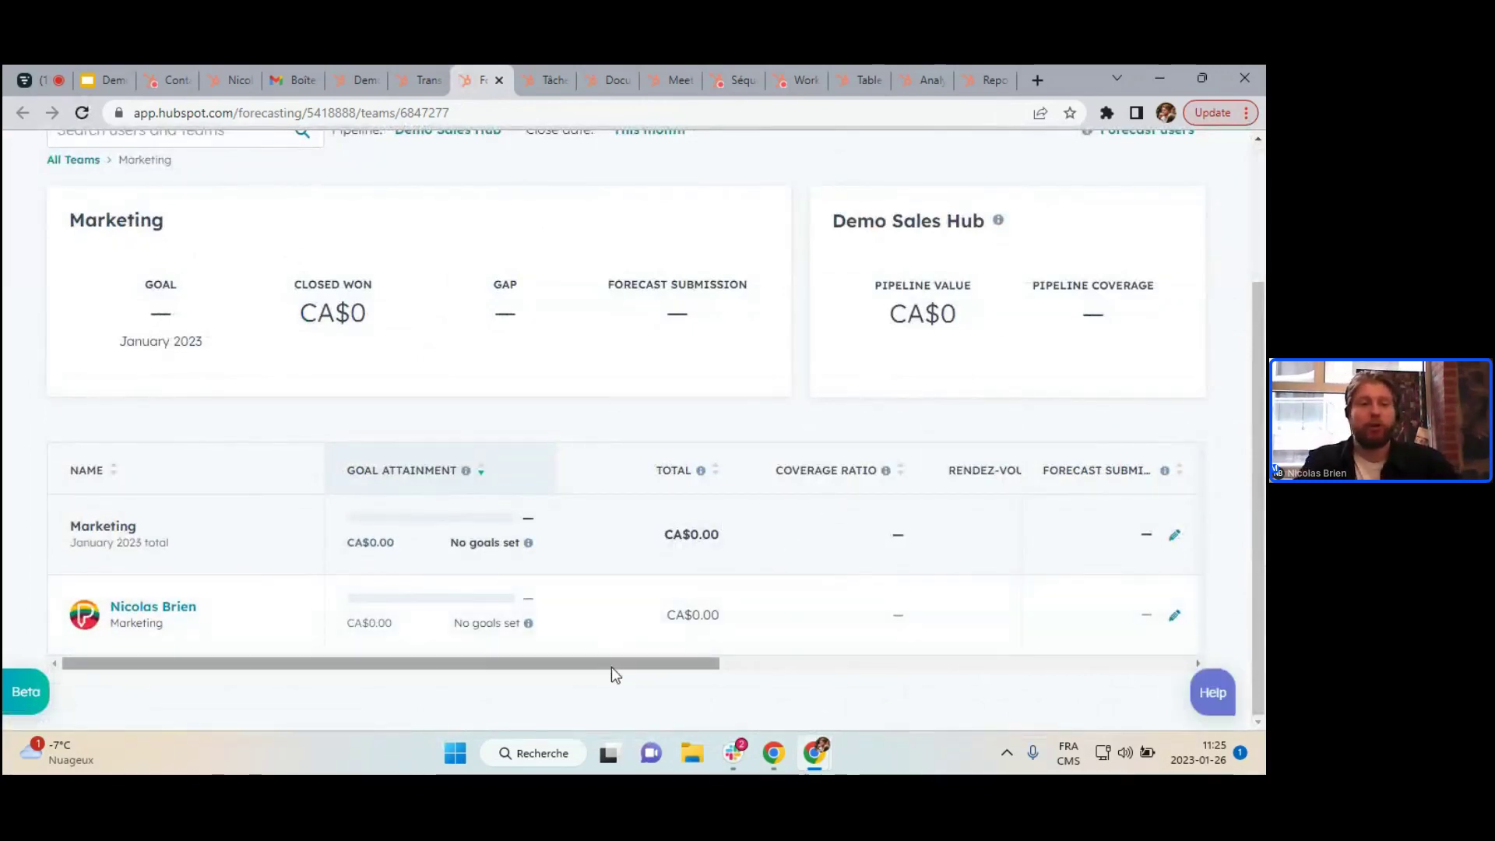
scroll(583, 666, "up", 1)
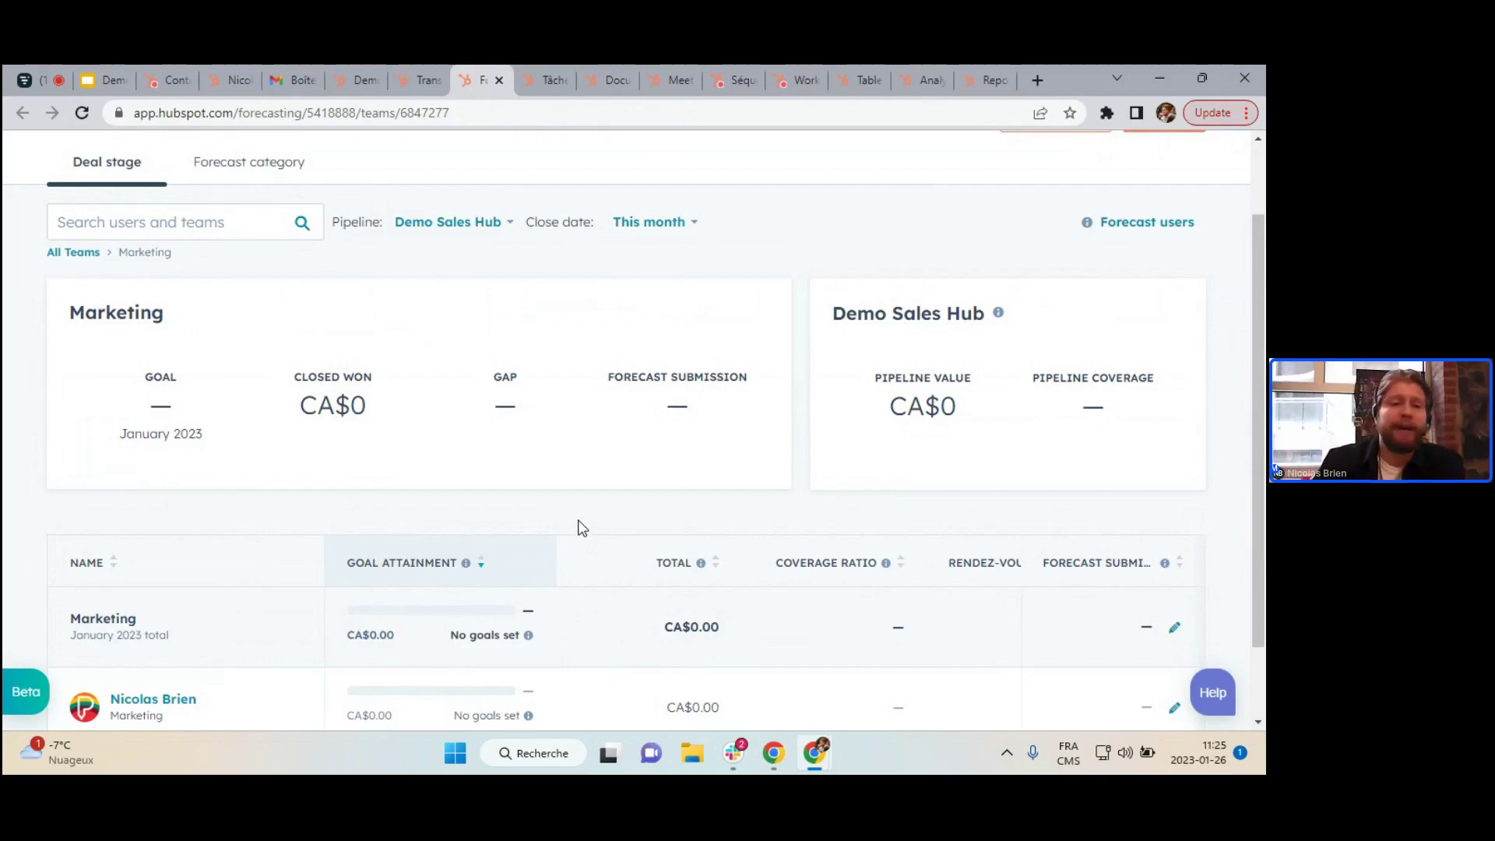
scroll(577, 525, "down", 1)
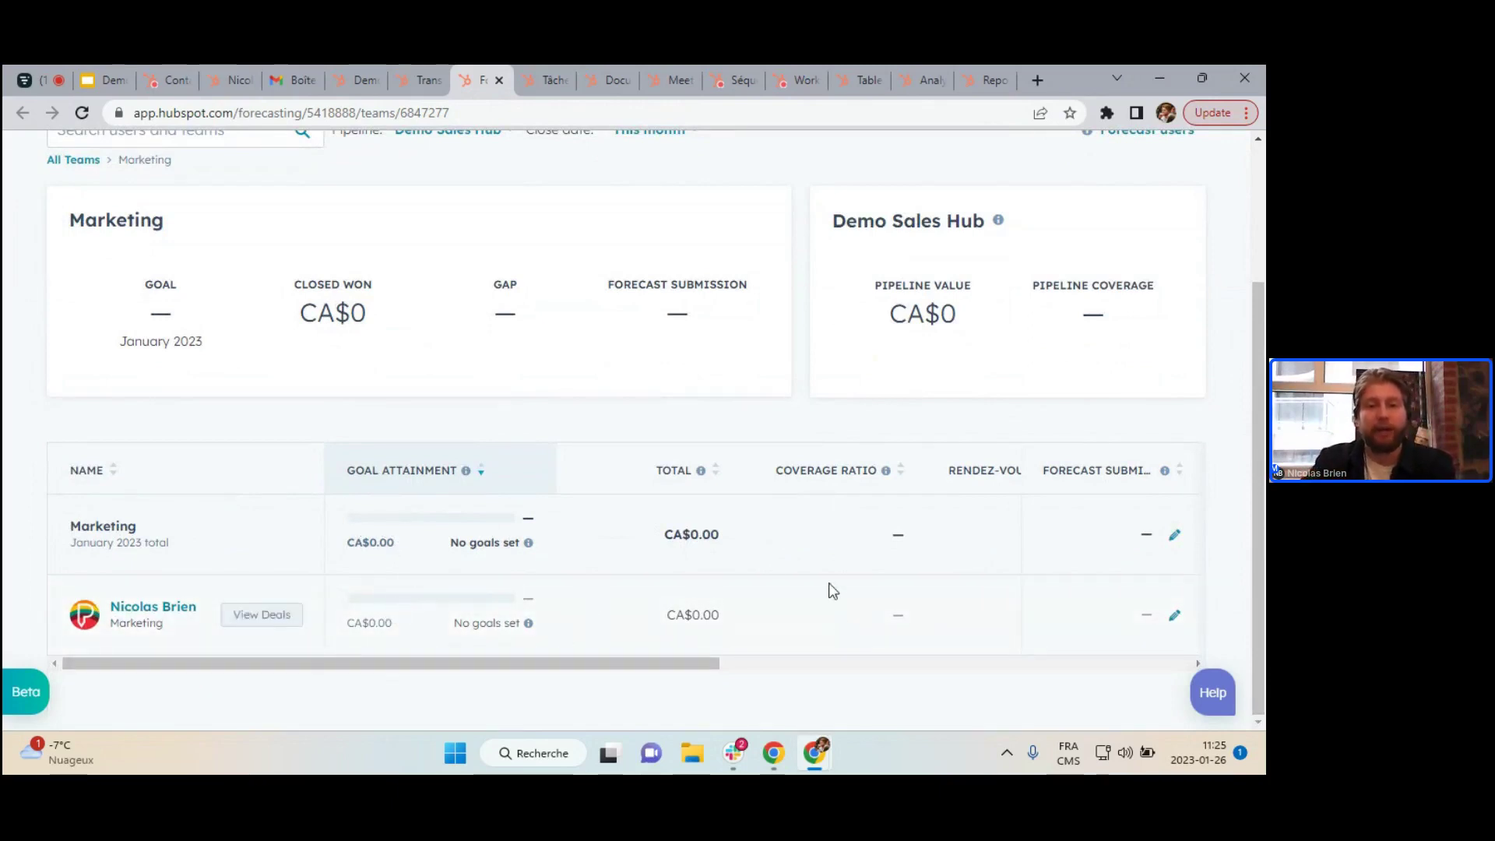
left_click_drag(652, 657, 968, 657)
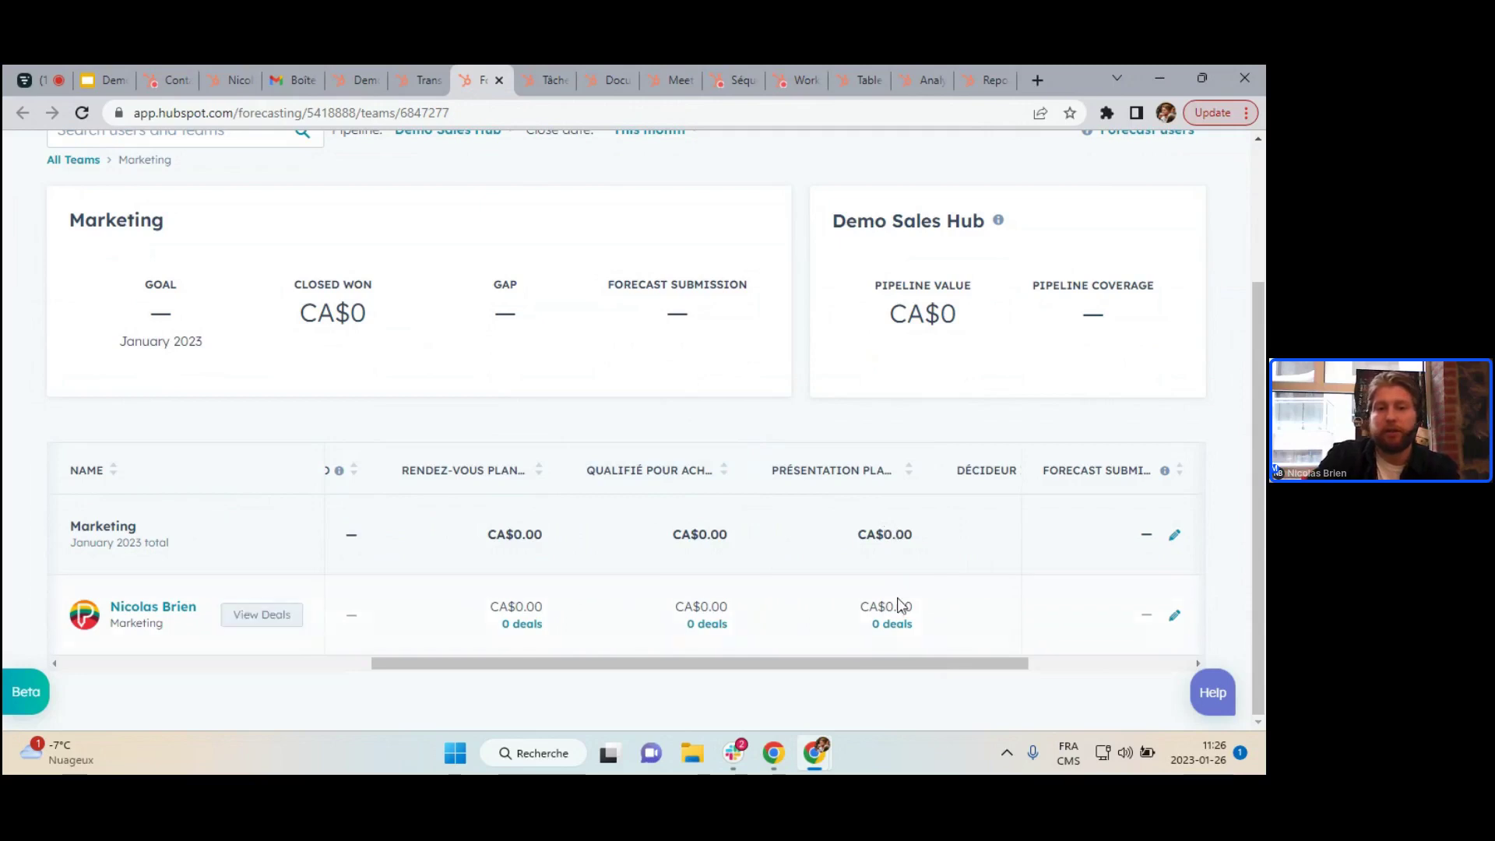
left_click_drag(896, 662, 578, 669)
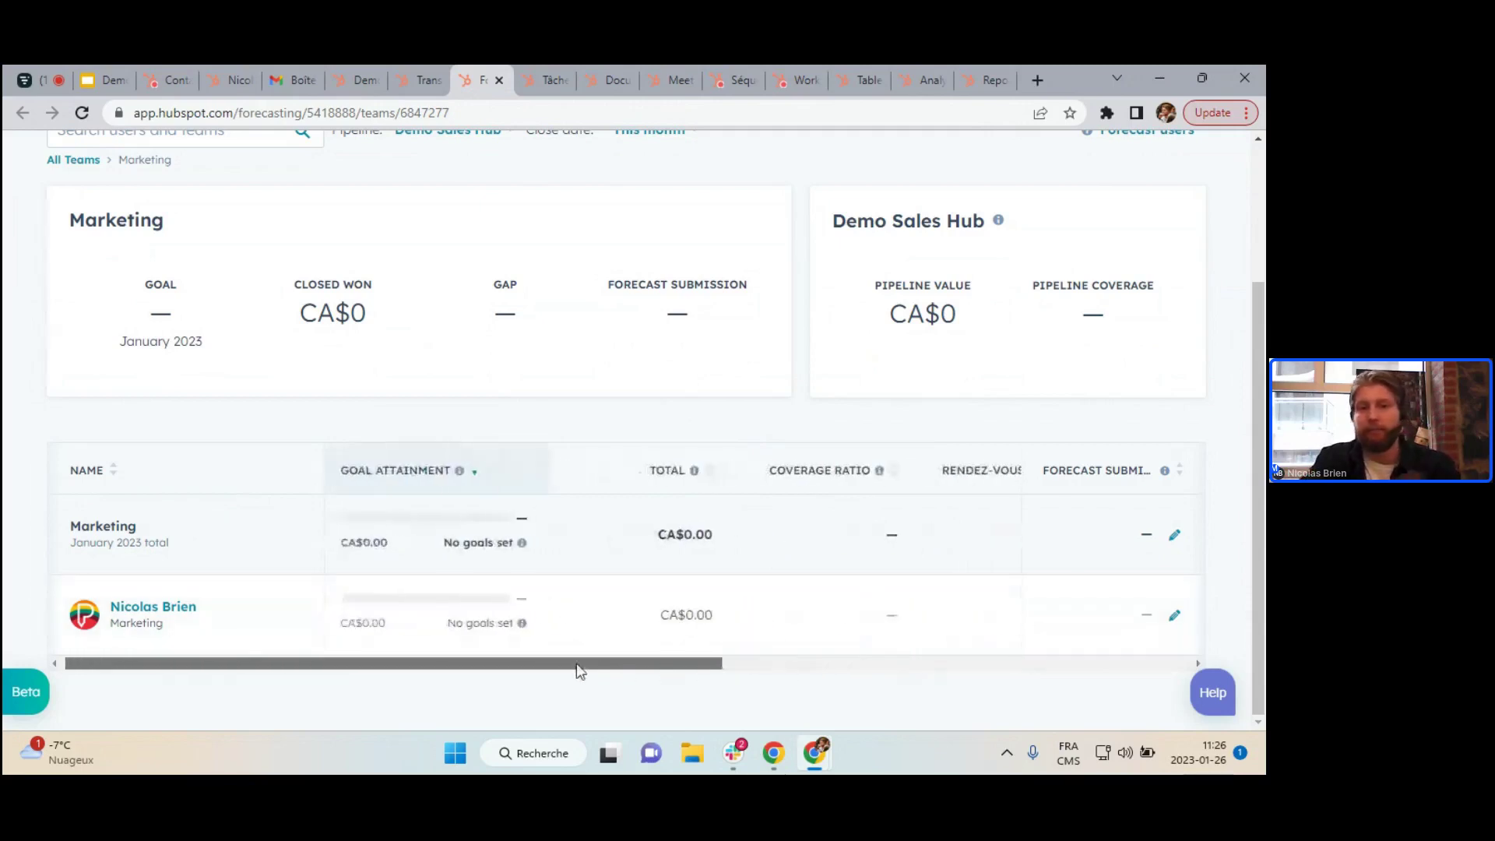
scroll(447, 587, "up", 3)
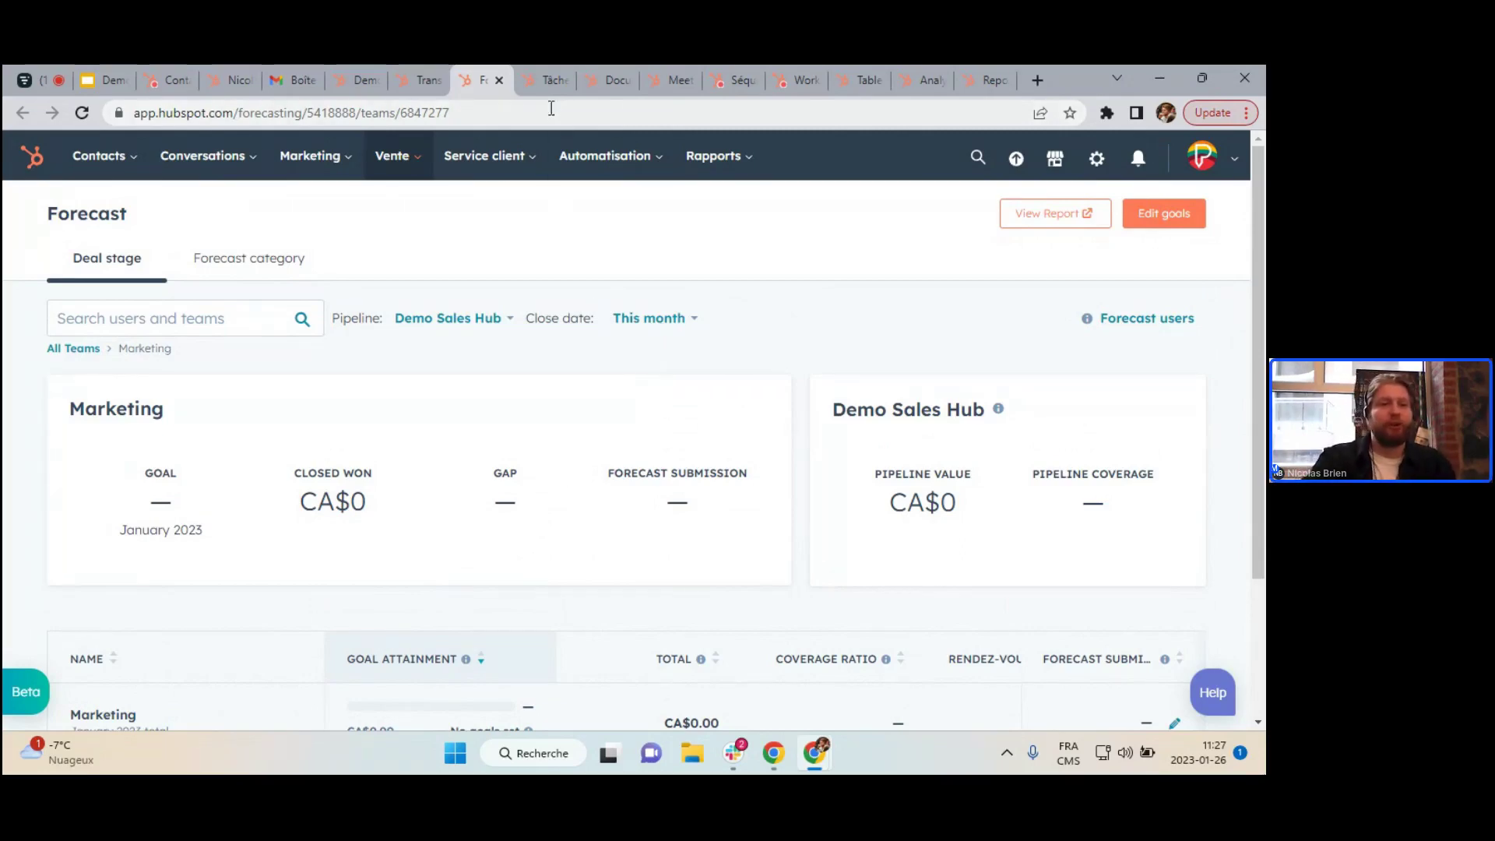
Start working through the task queue on the Tâches page, dismiss the call window and skip the first task, the contact call.
left_click(546, 80)
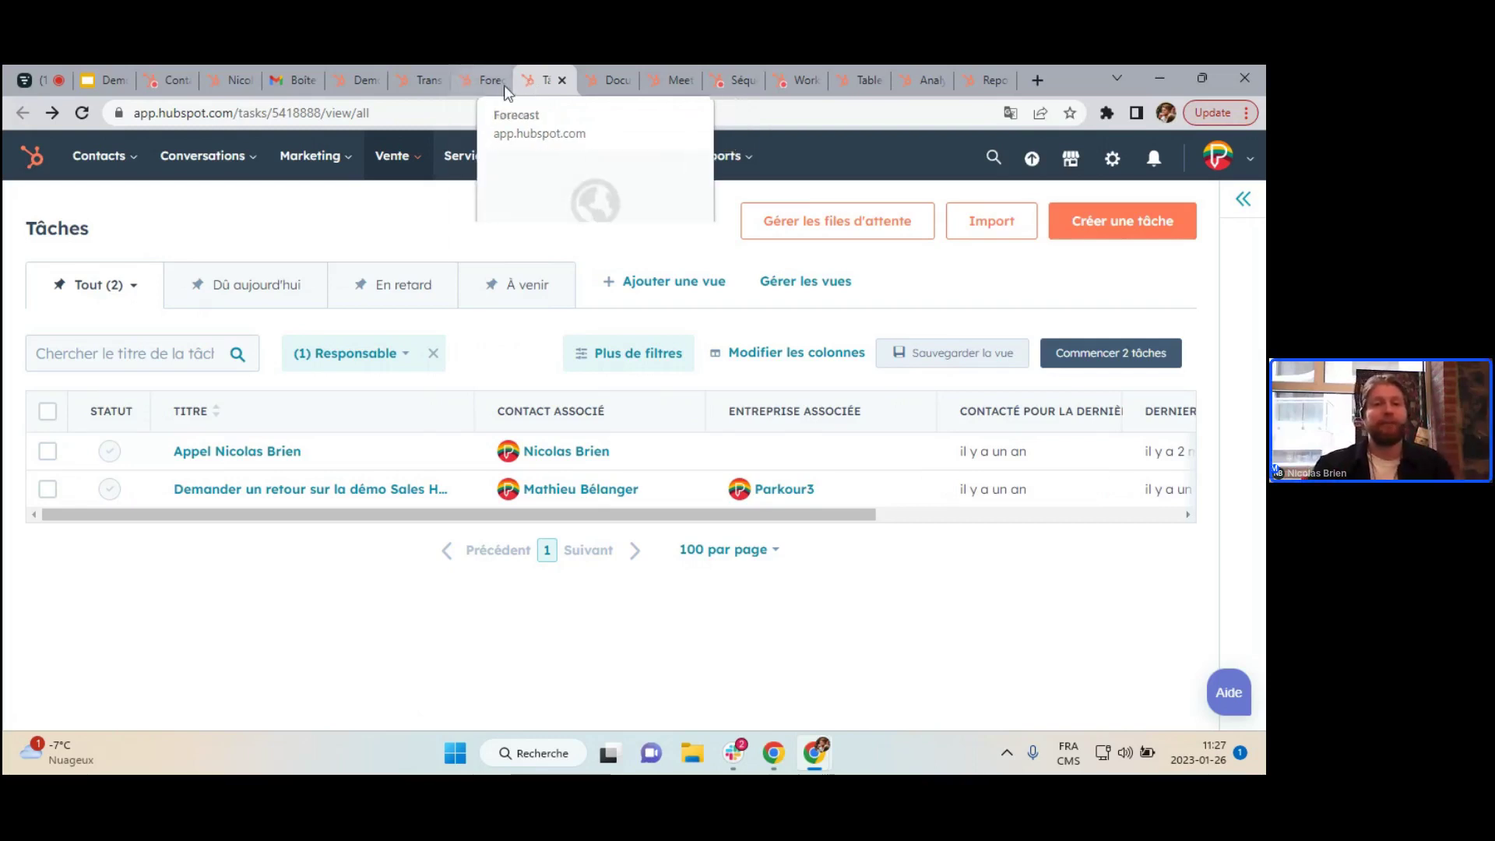
left_click(394, 160)
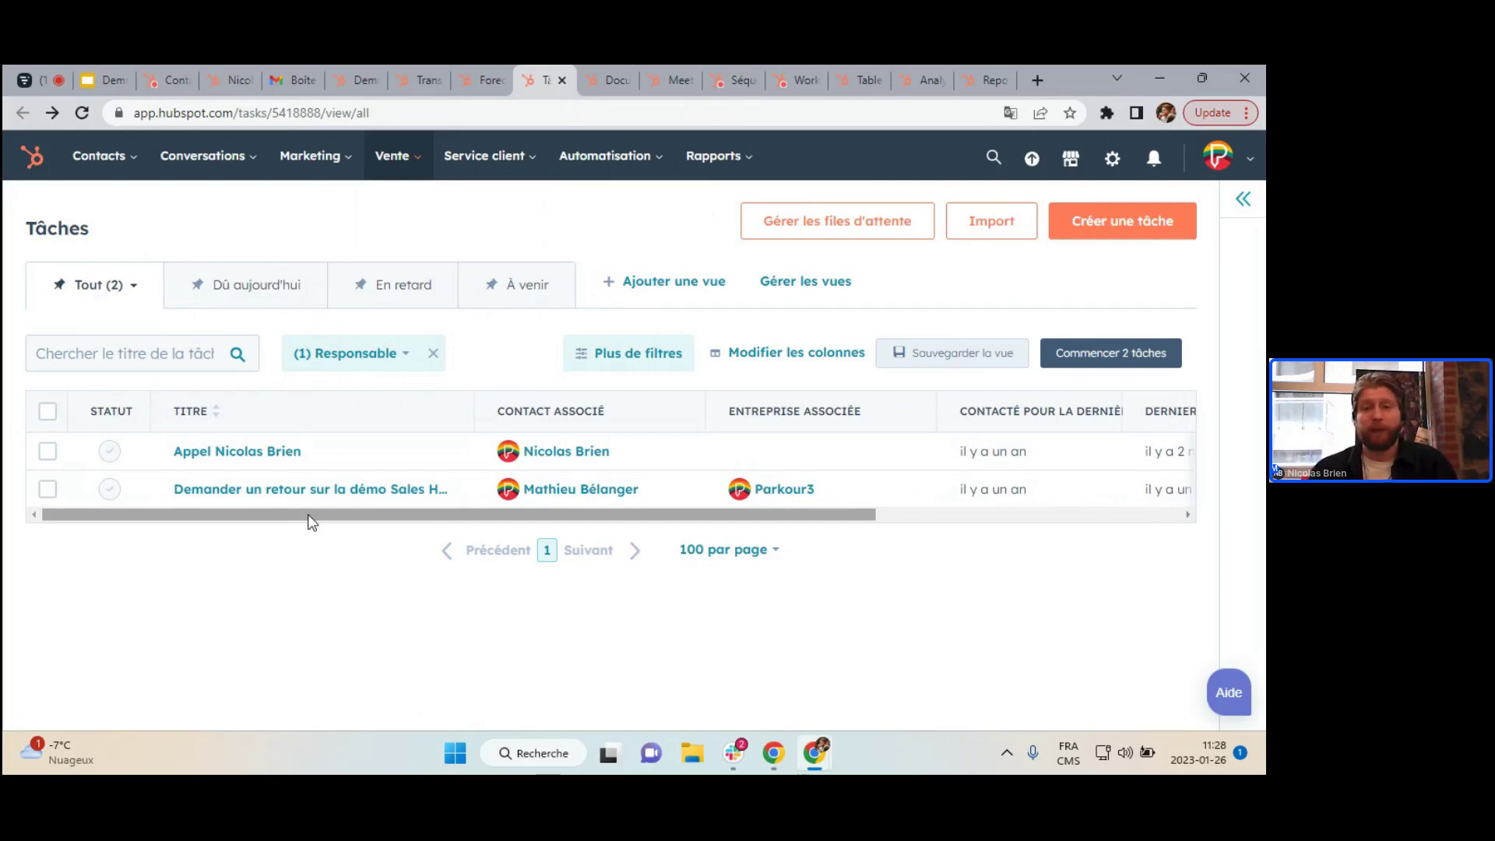
left_click(1079, 354)
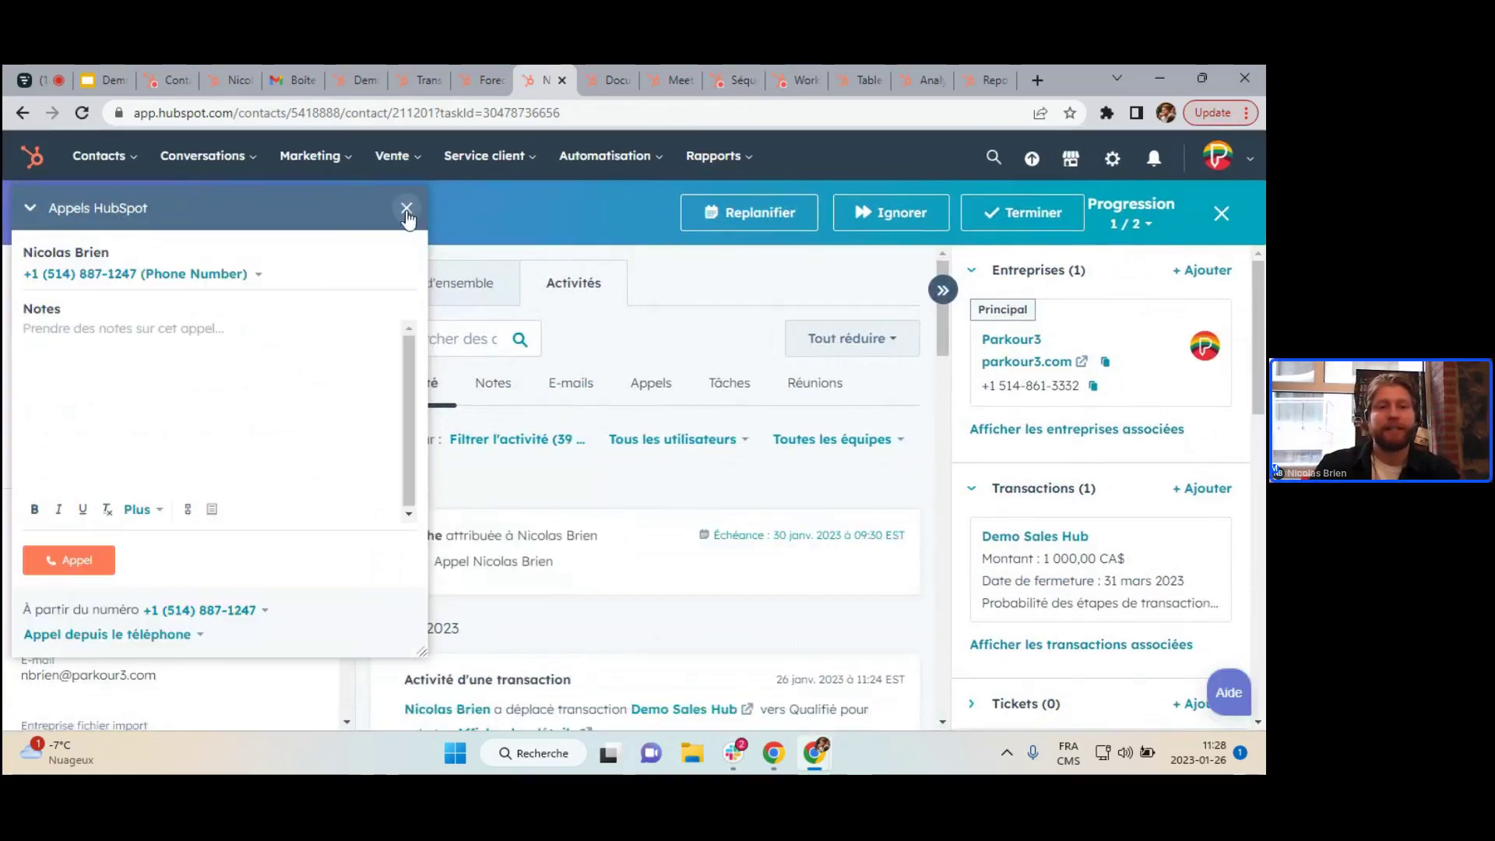
left_click(404, 209)
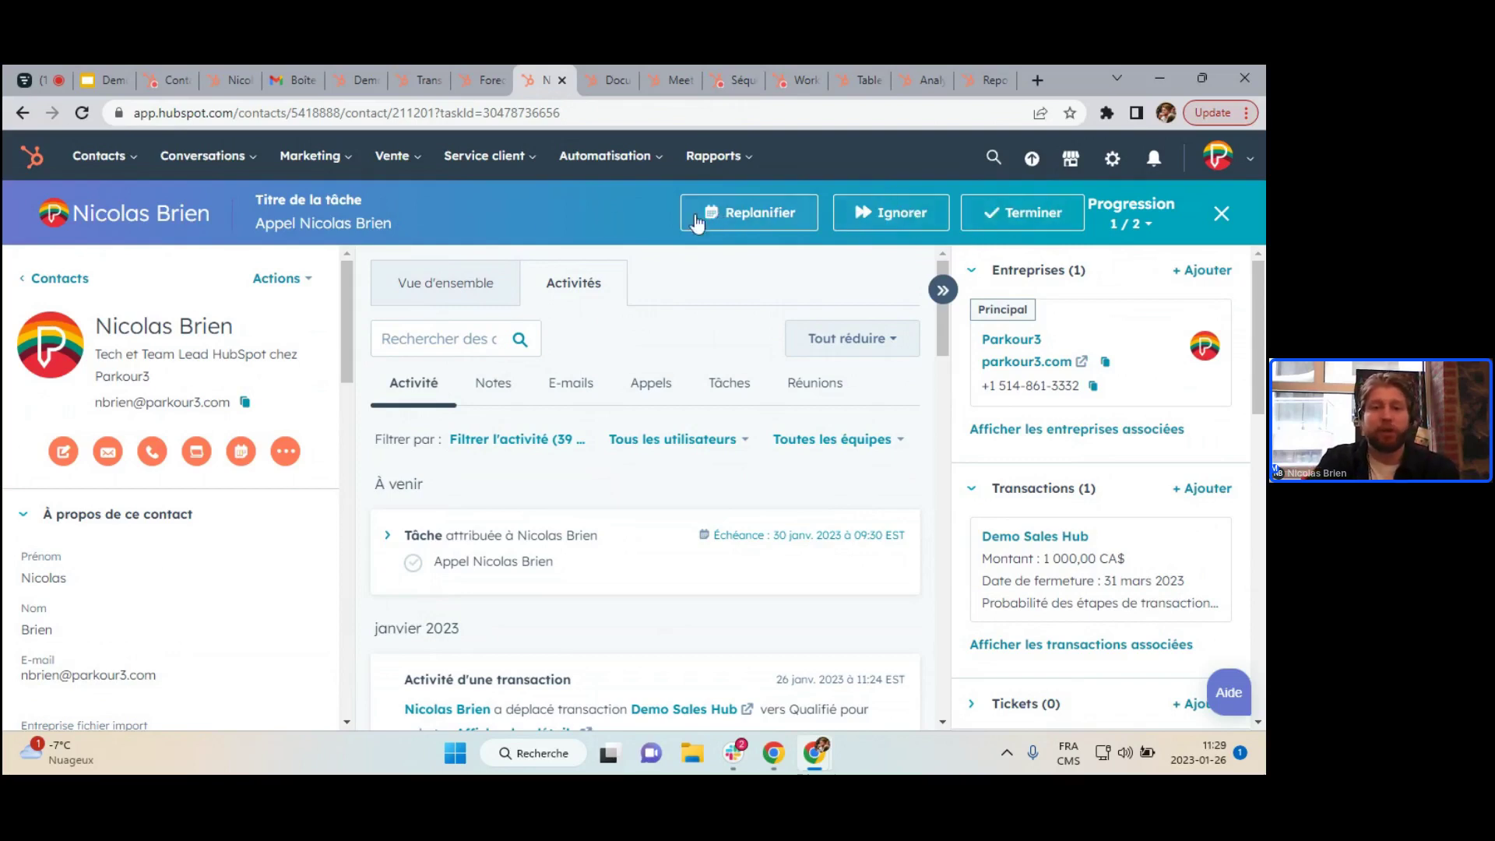
left_click(903, 215)
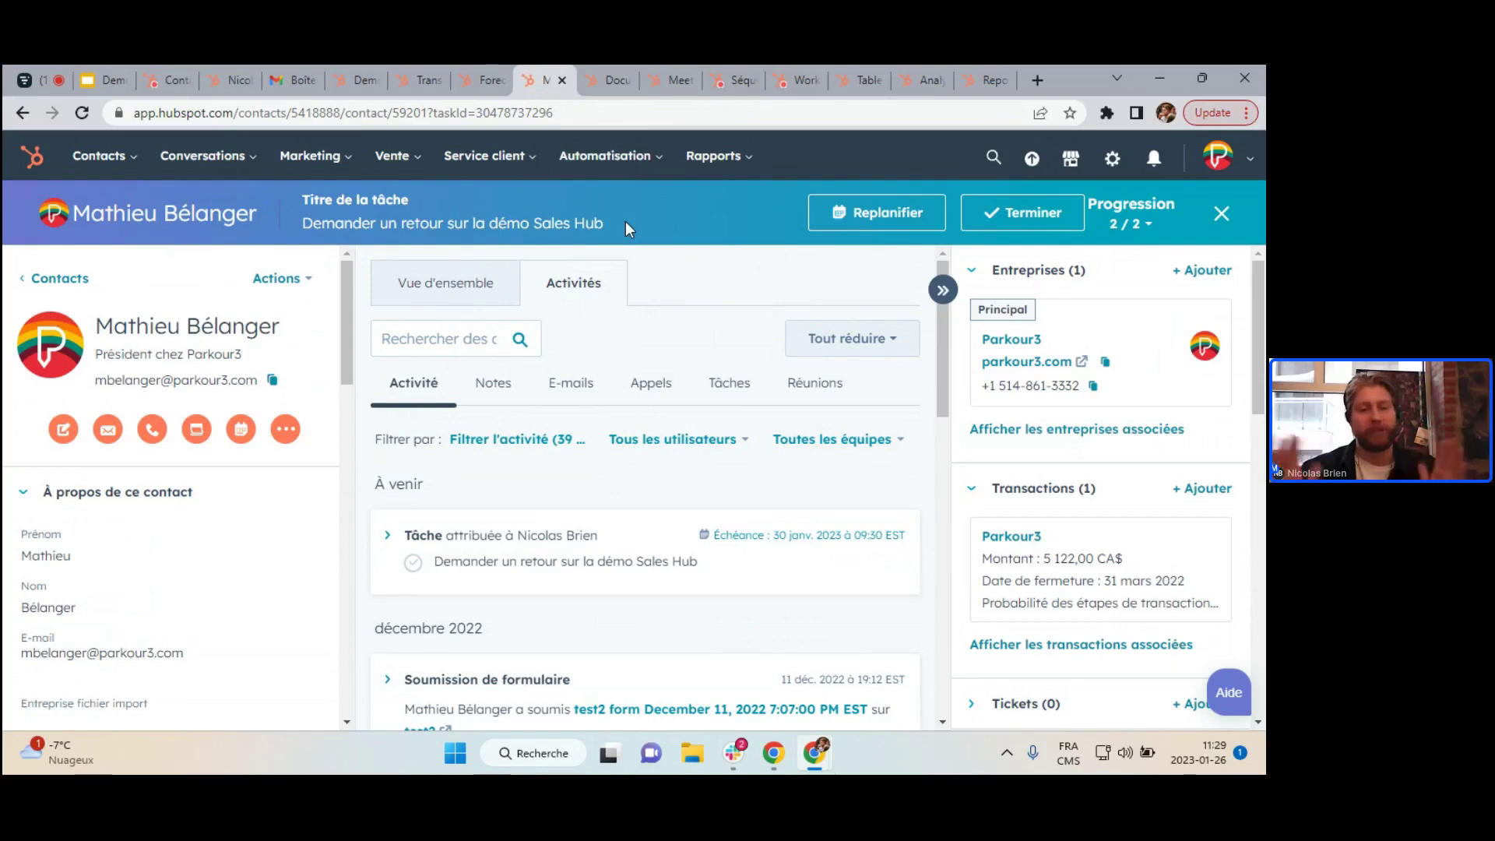
View the Documents library, and open the public booking page of the default meeting link from the Réunions list.
left_click(601, 77)
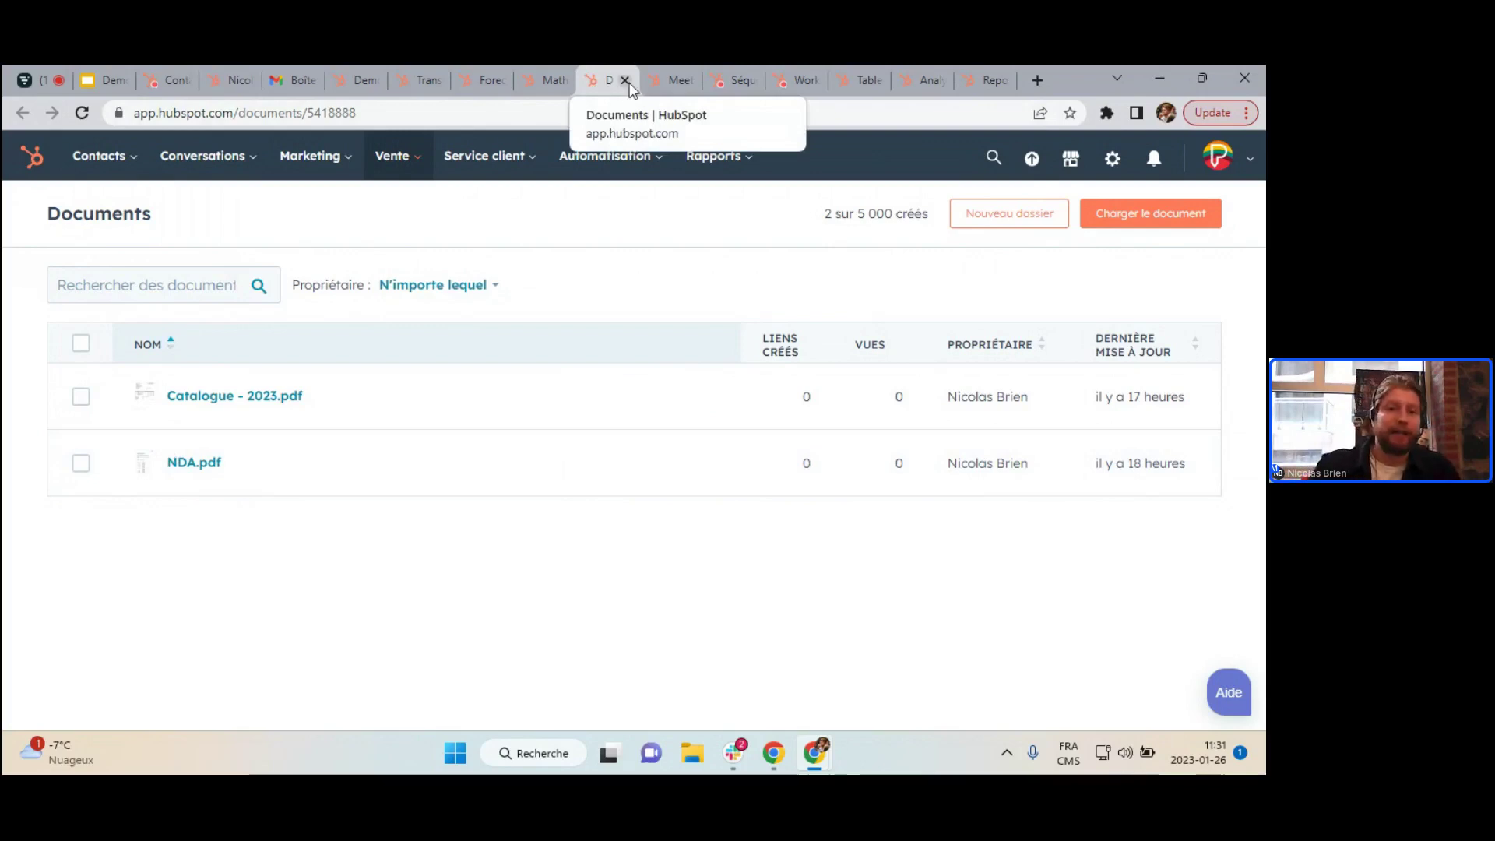
left_click(668, 79)
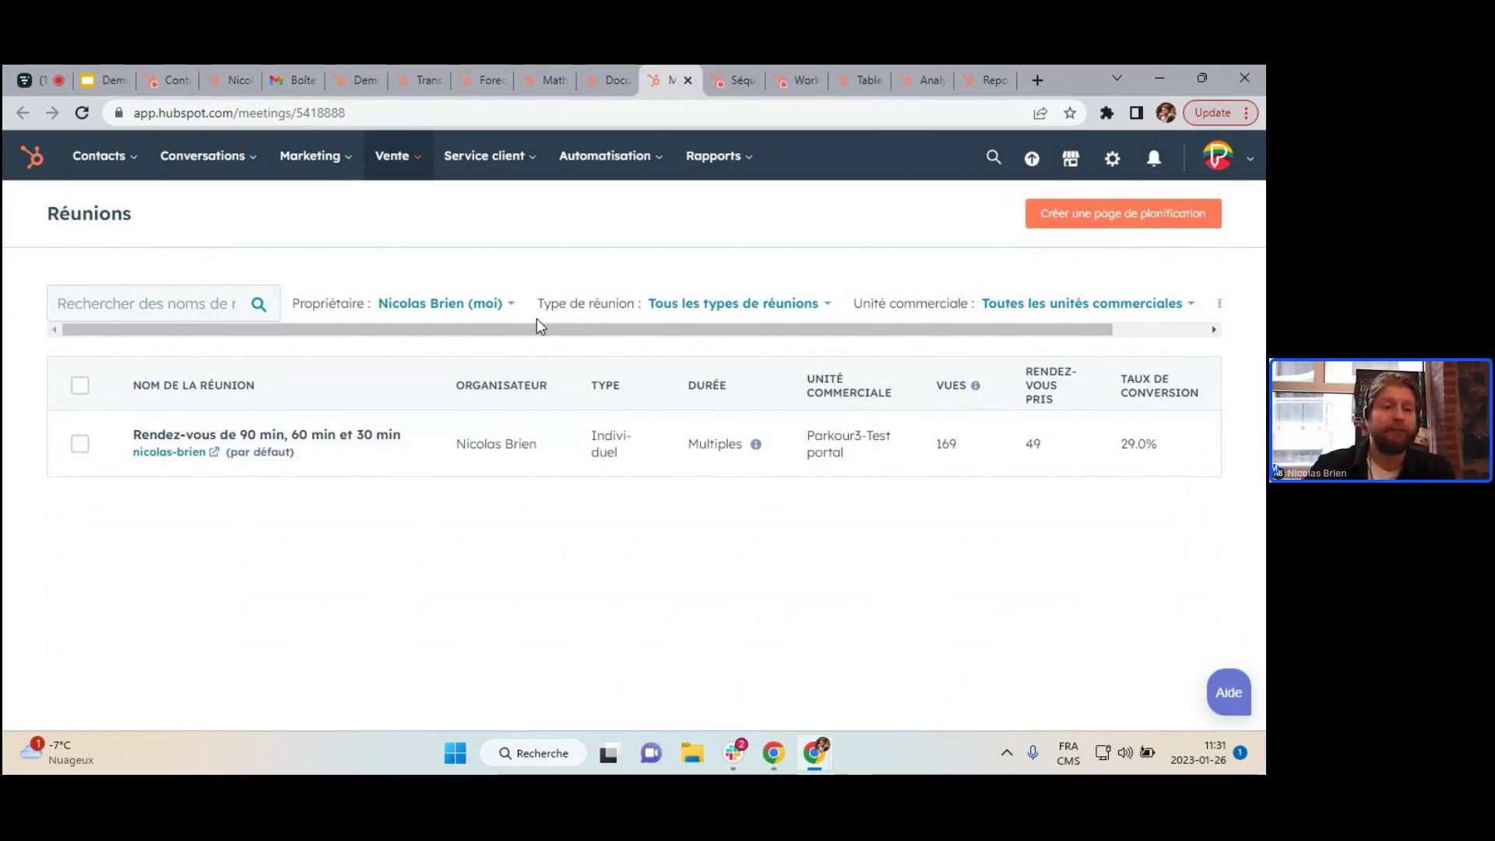
left_click(144, 453)
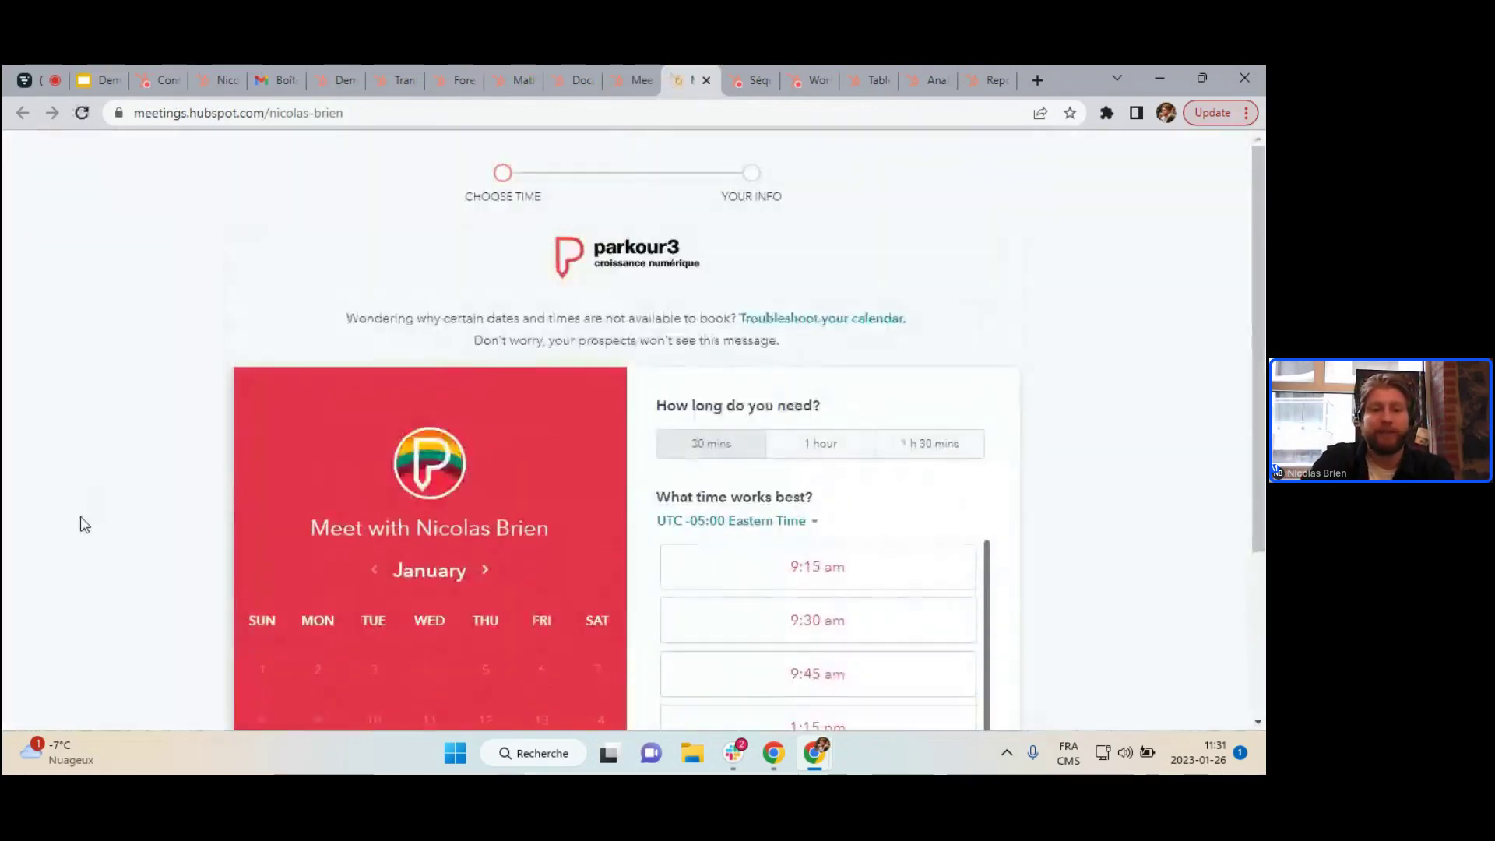
Preview the booking form for the 9:15 am slot on January 30, 2023, and return to the Réunions list without booking.
scroll(83, 522, "down", 3)
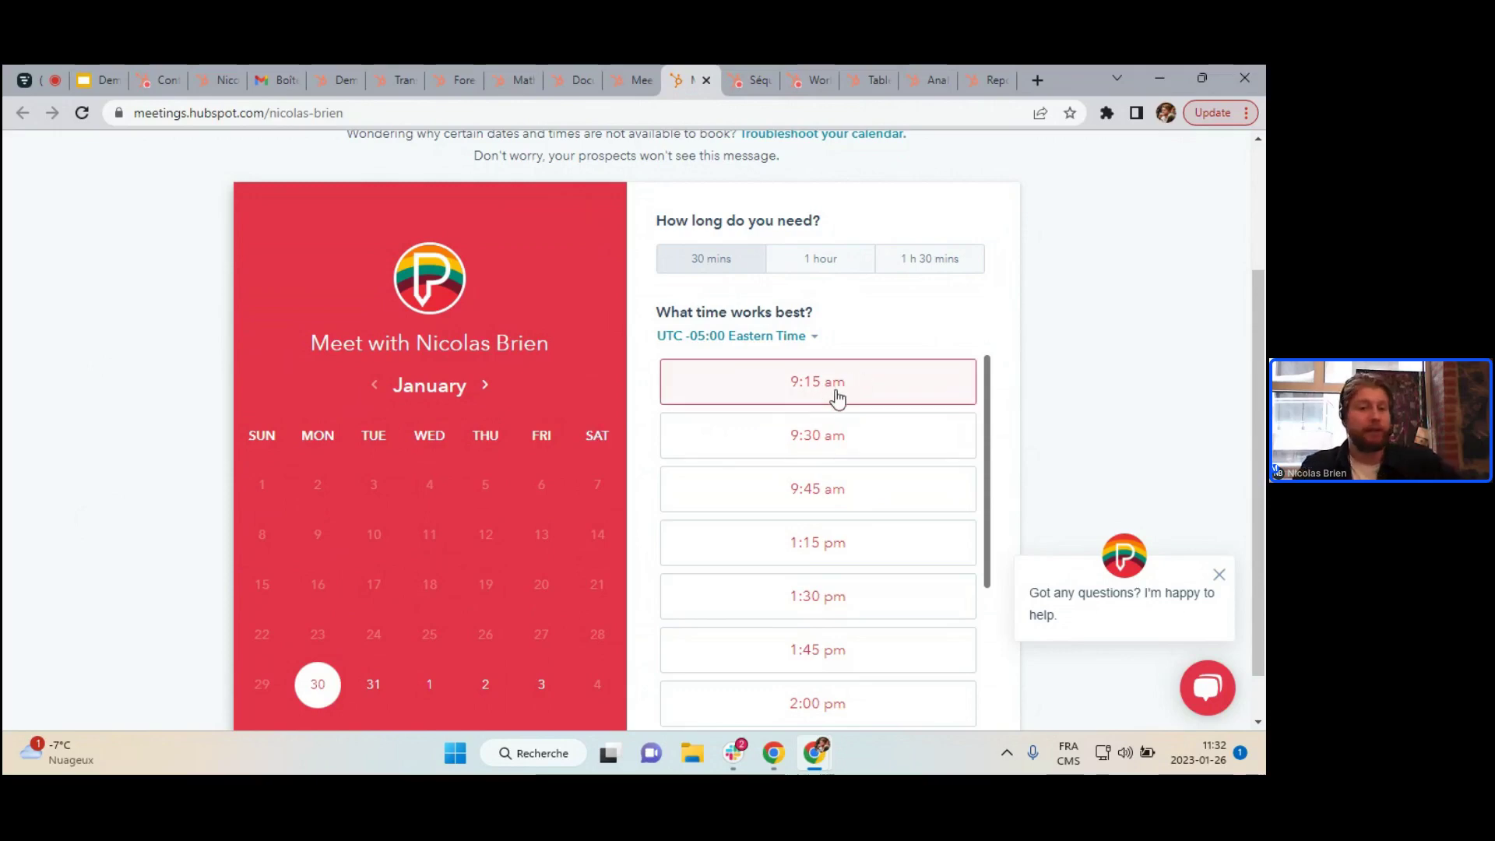
left_click(742, 392)
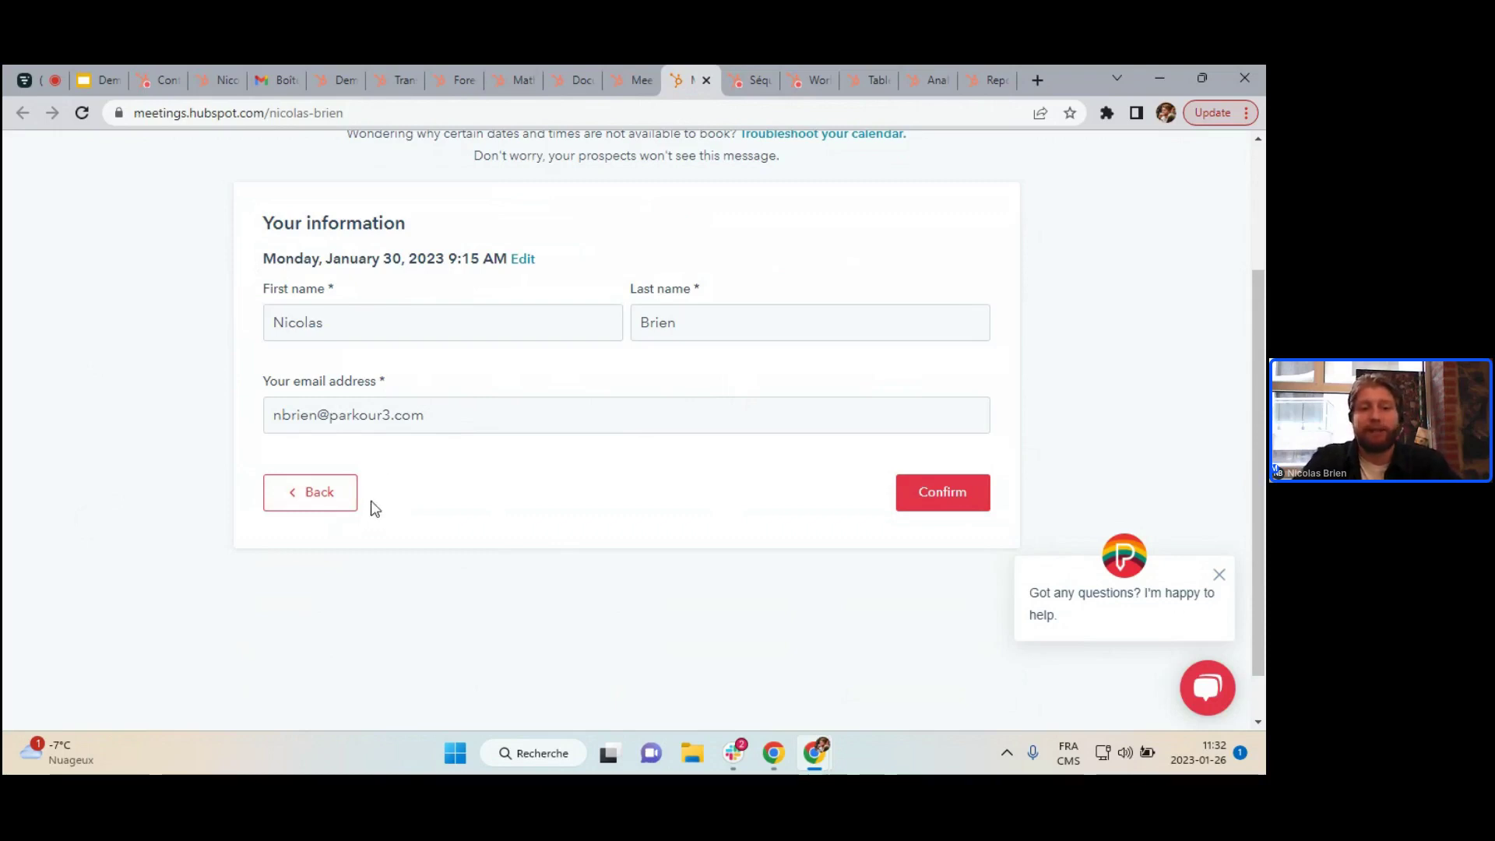
left_click(309, 503)
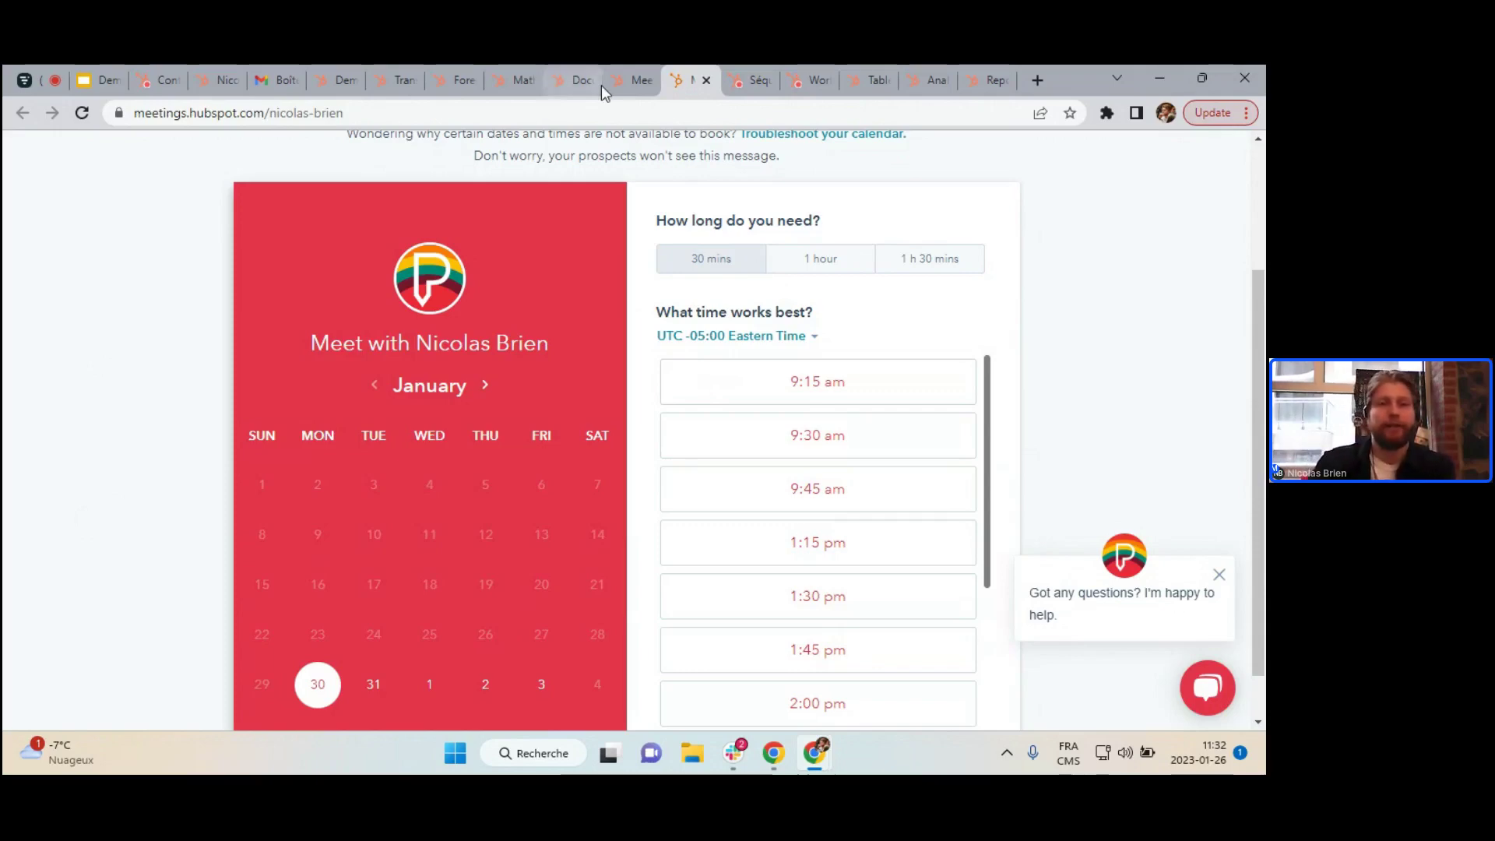
left_click(627, 81)
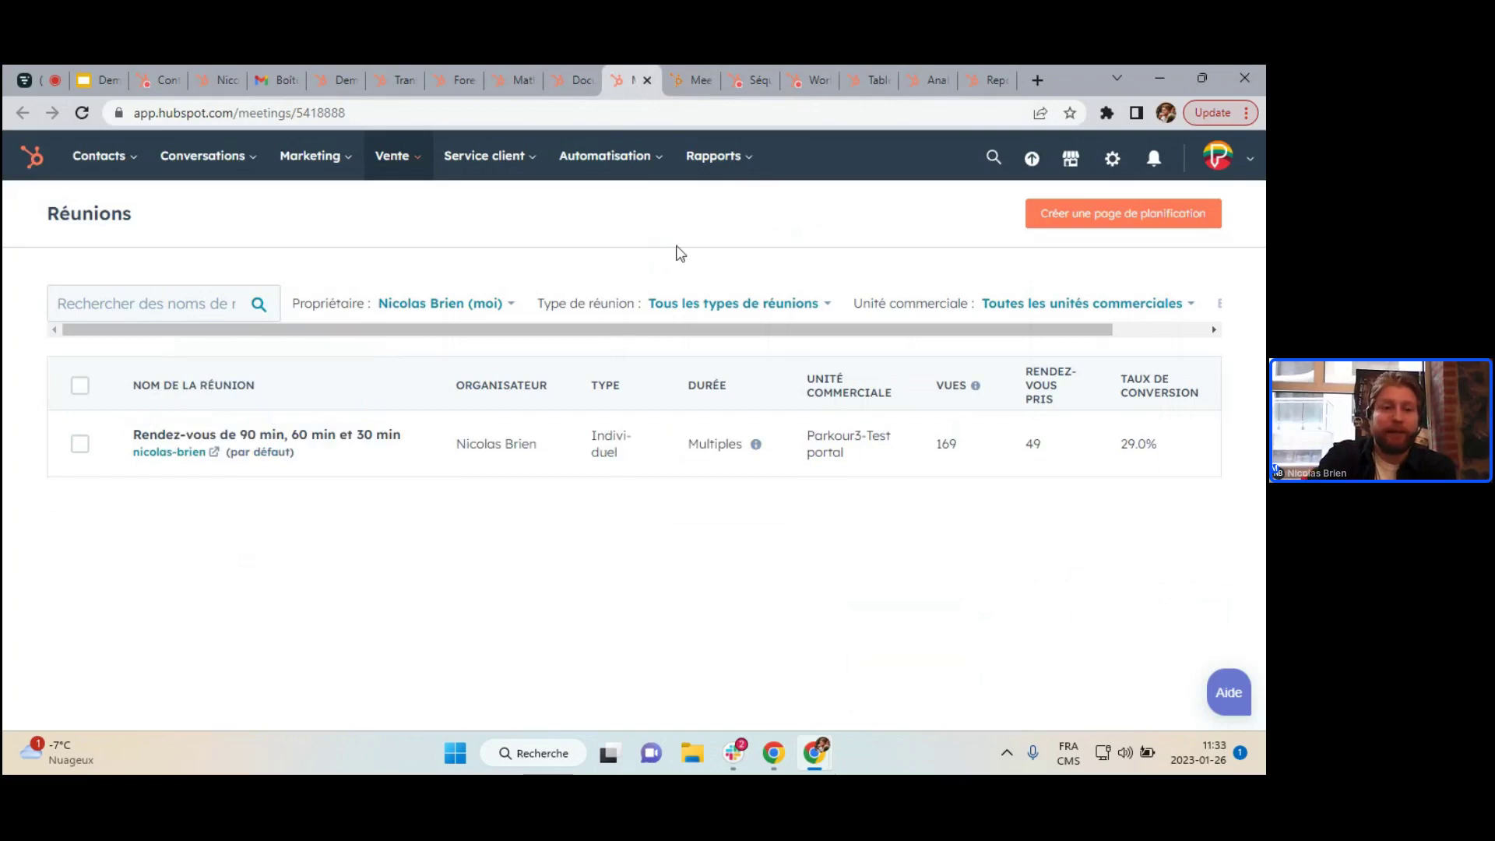
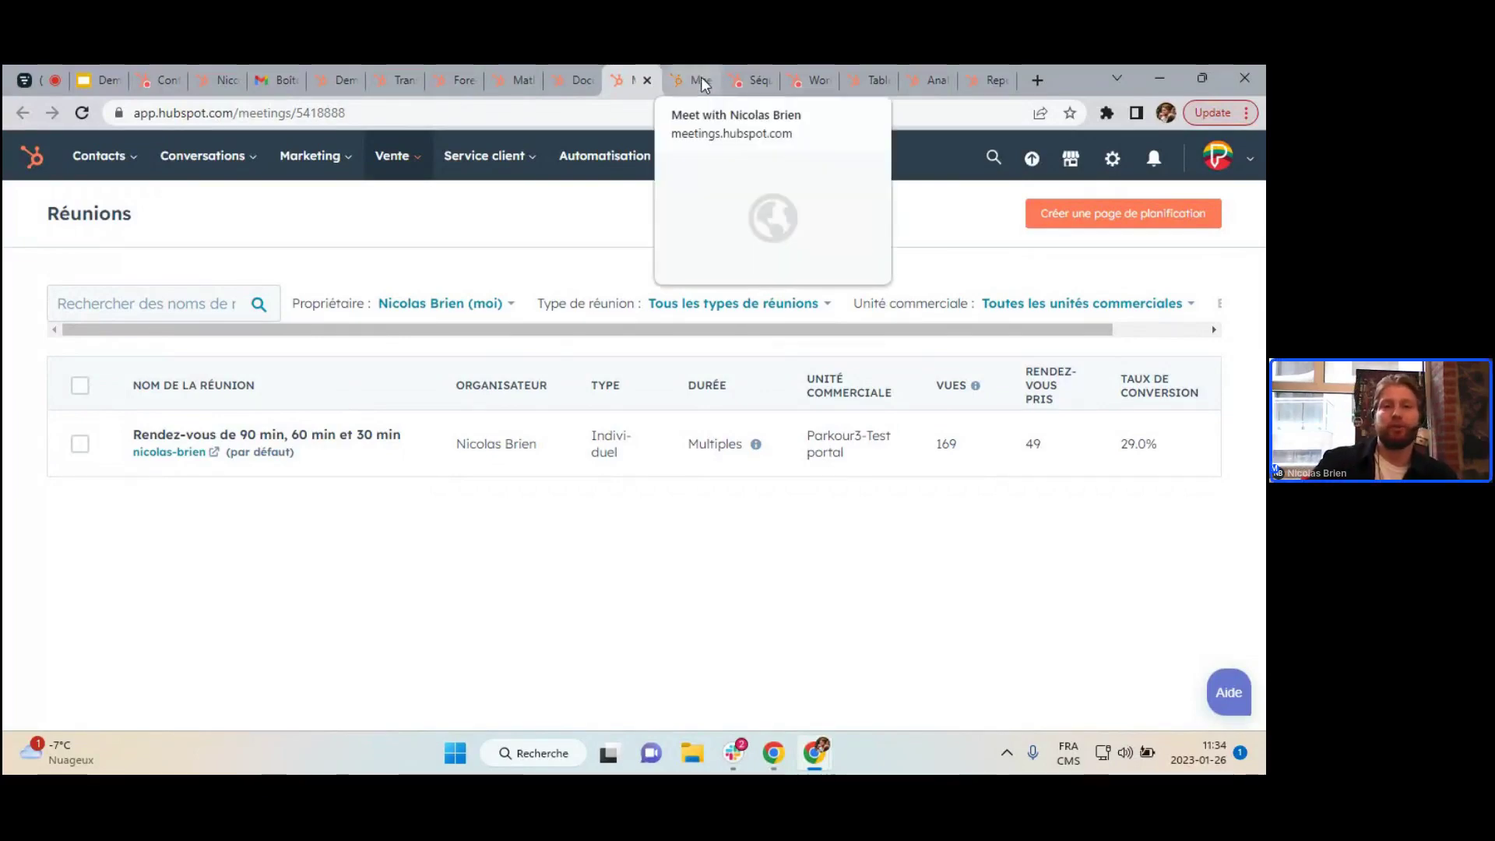
Open the "Démo Sales Hub" sequence for editing, dismissing the desktop mail notification.
left_click(750, 78)
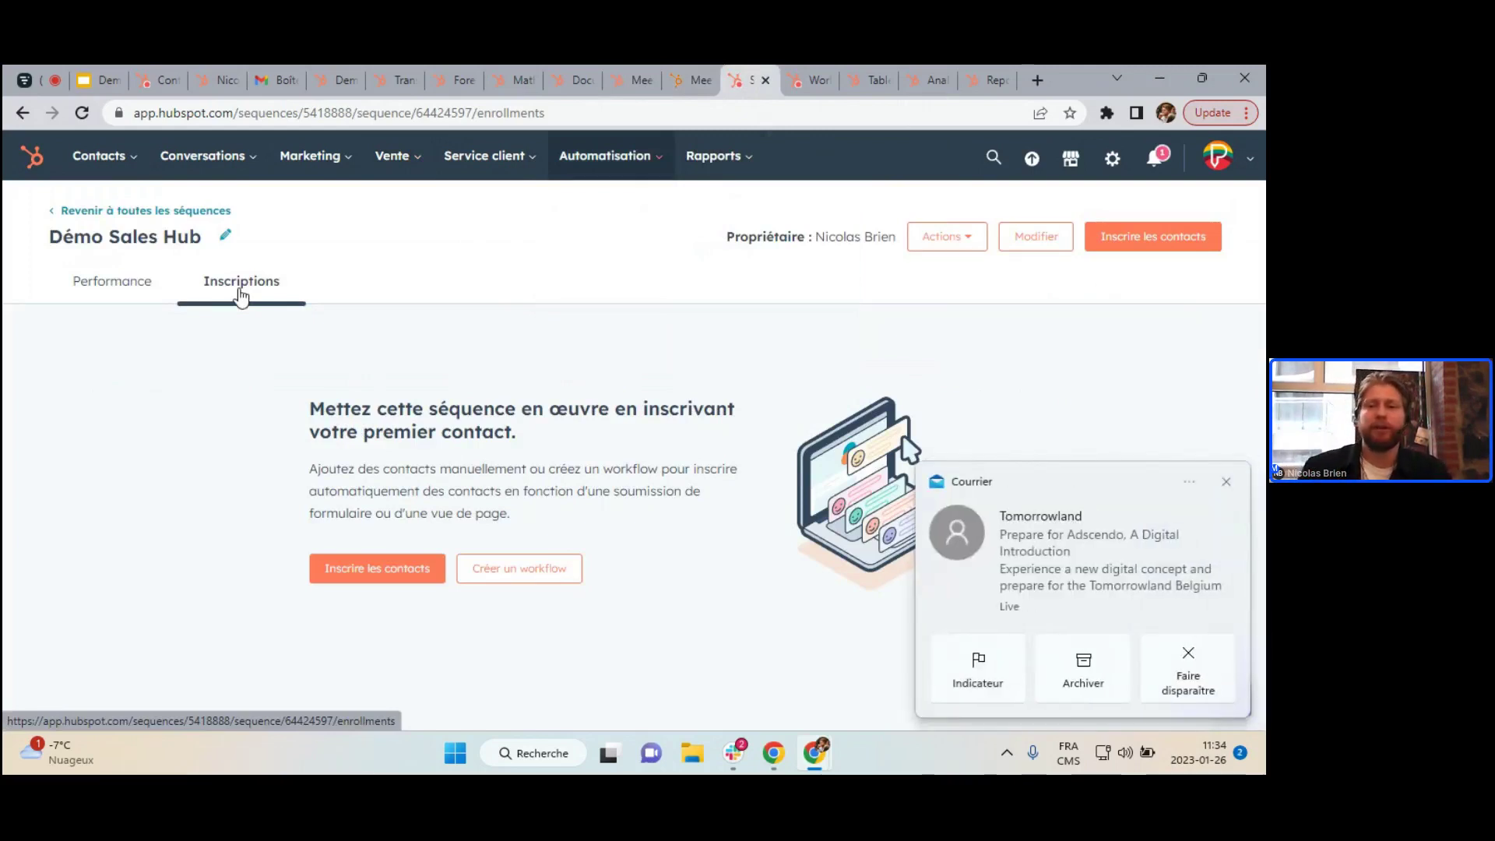
left_click(1226, 481)
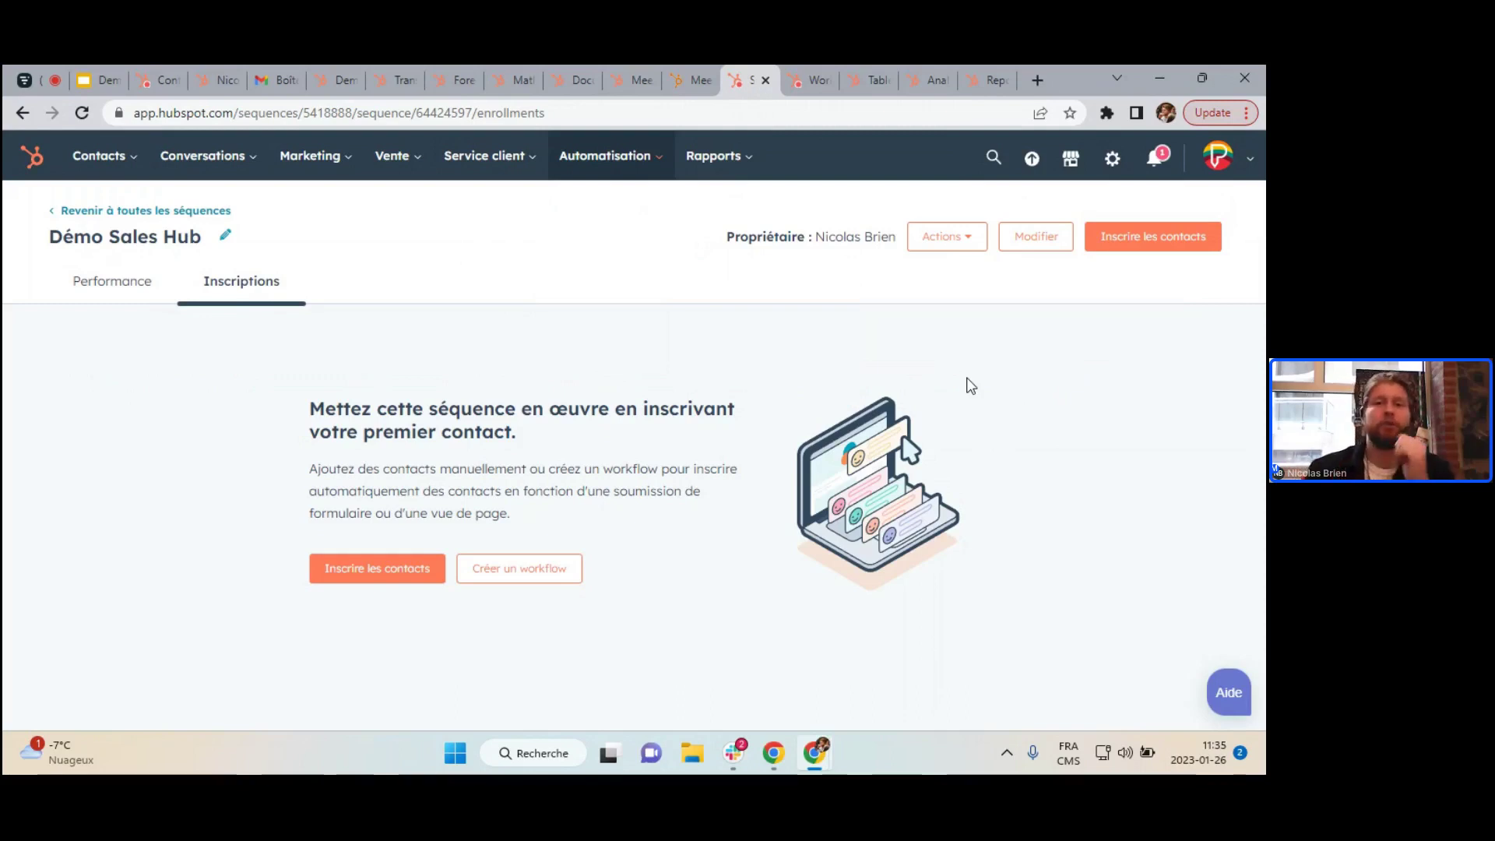
left_click(1042, 246)
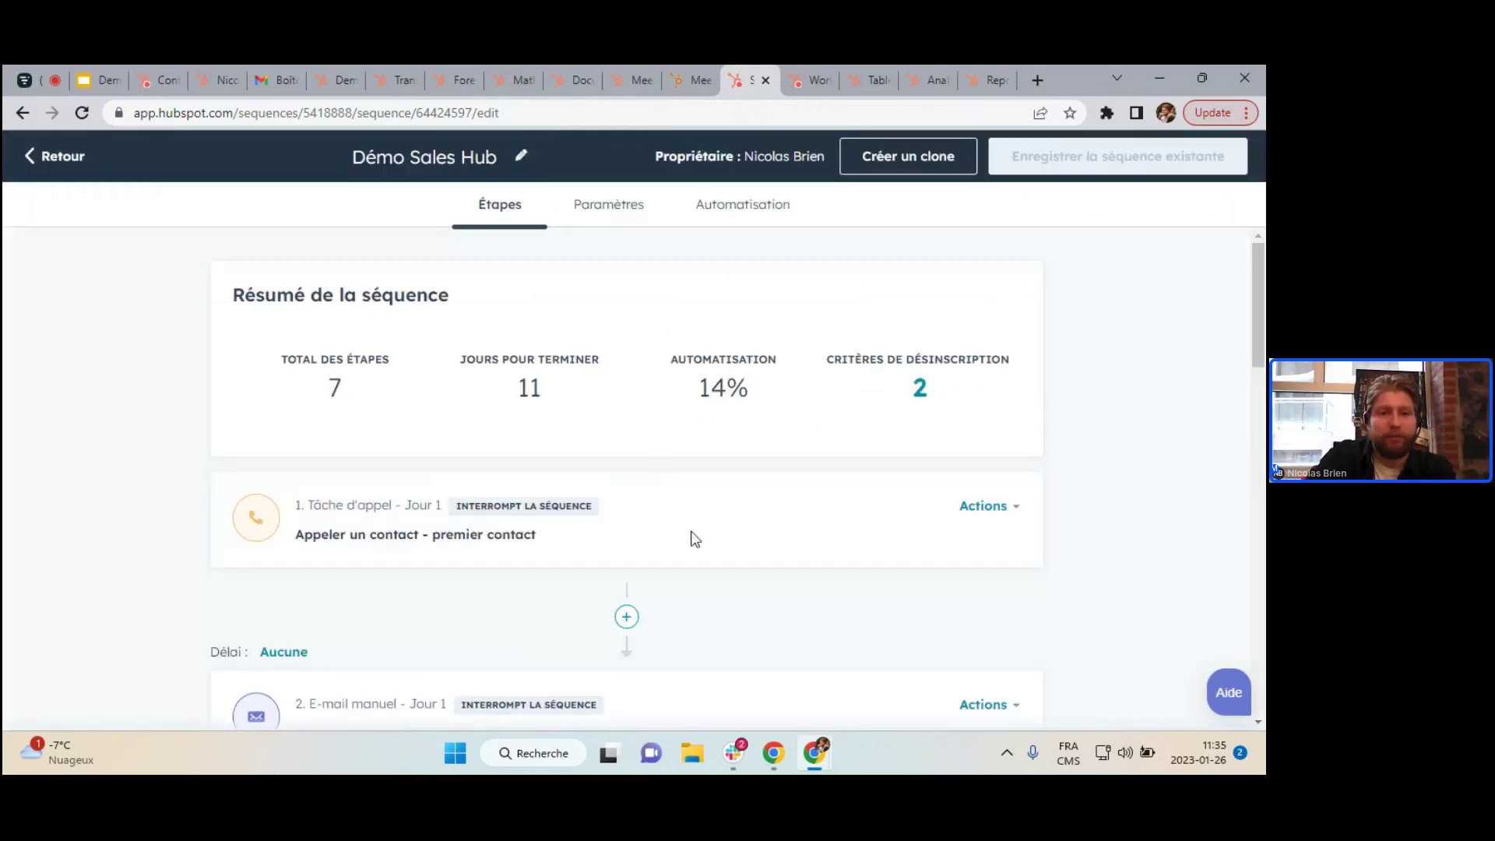
Examine the sequence summary figures for total steps, days to finish, automation rate and unenrollment criteria.
double_click(341, 389)
double_click(519, 390)
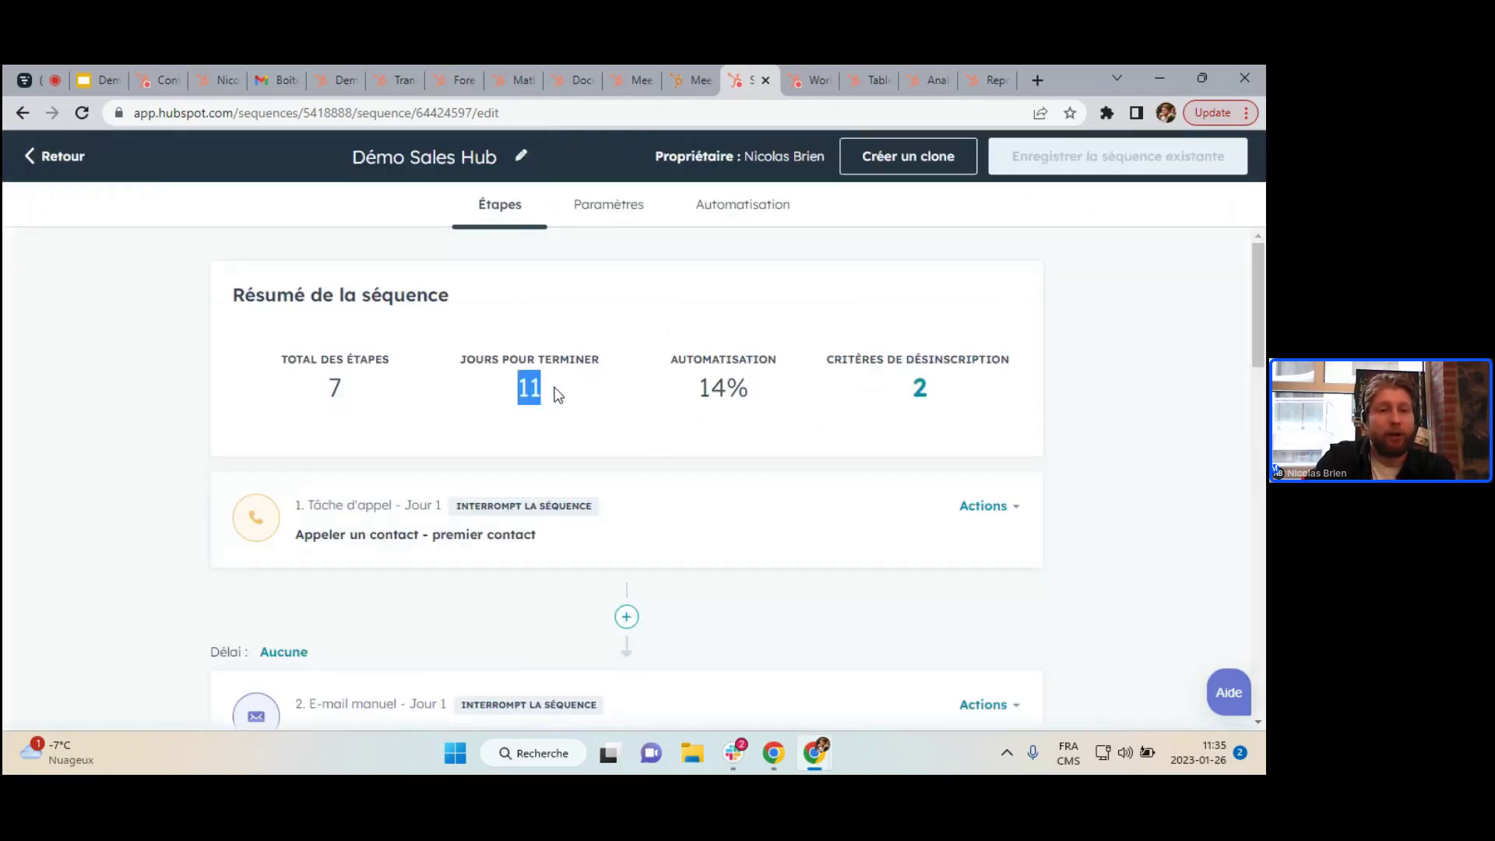
double_click(725, 390)
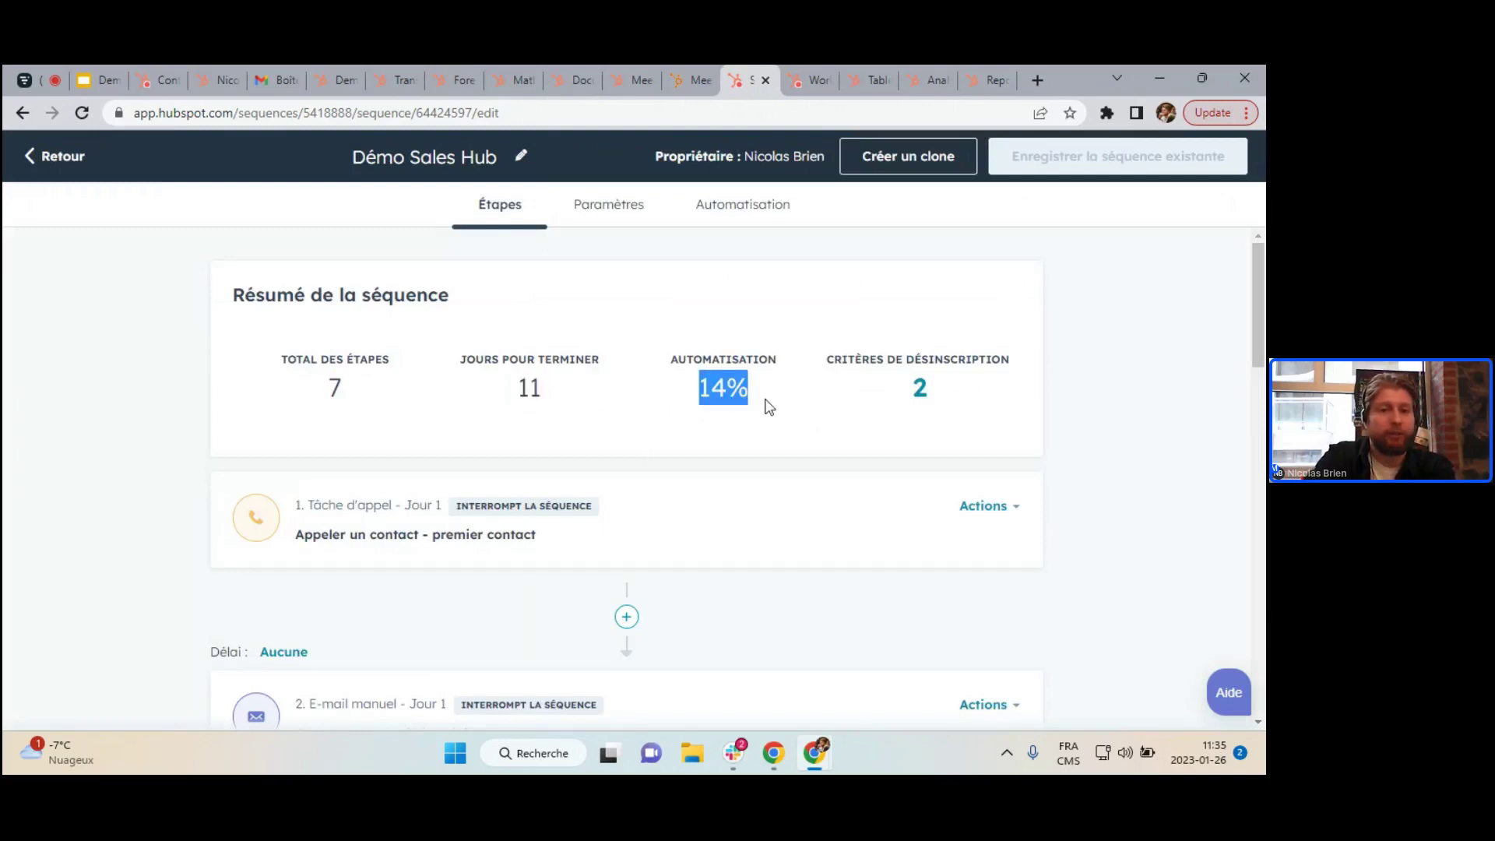
left_click(745, 388)
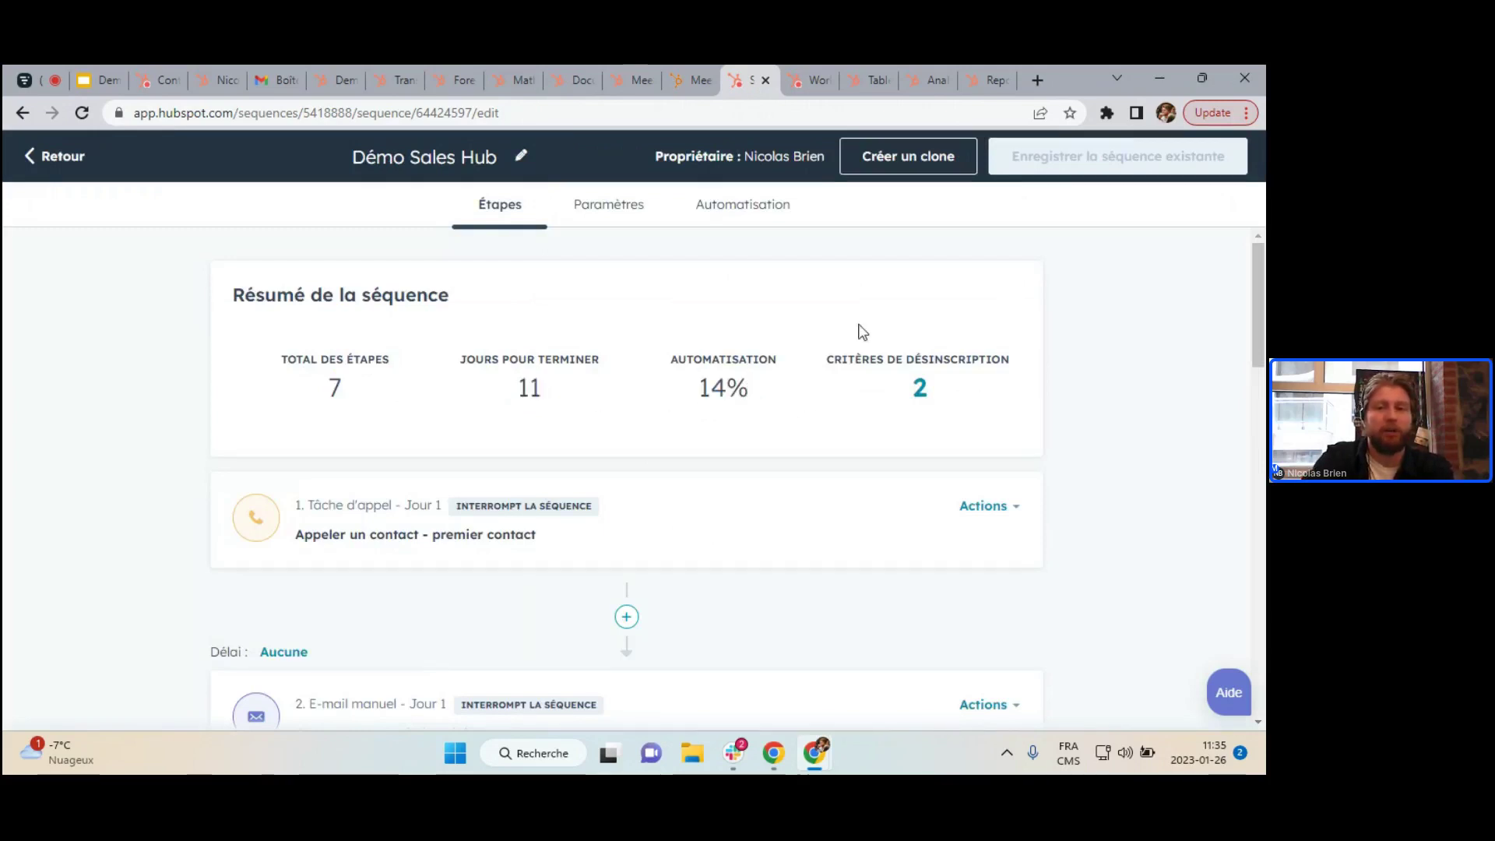
double_click(920, 389)
left_click(966, 395)
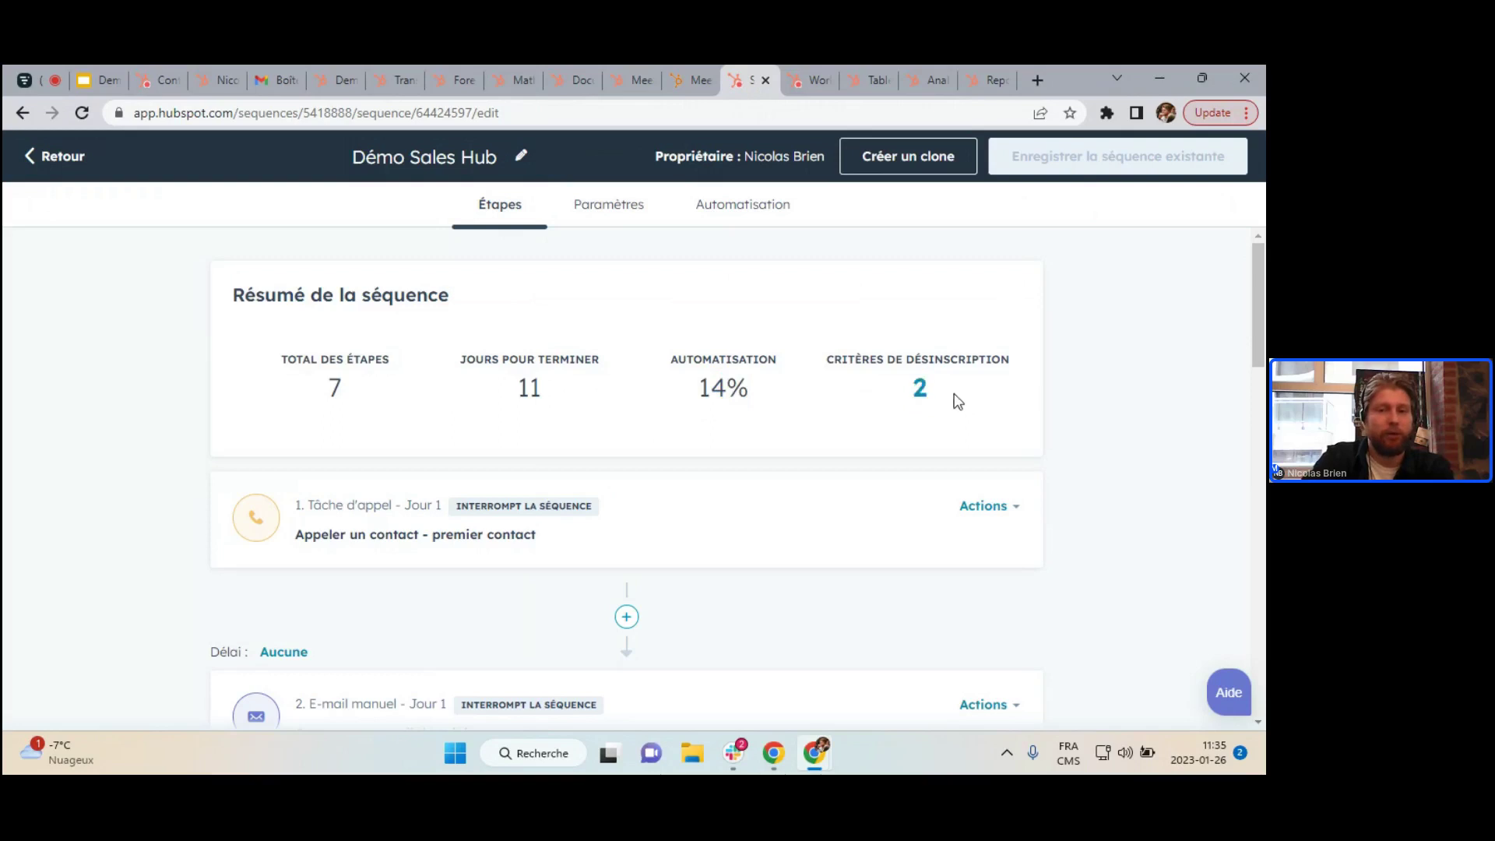
mouse_move(911, 392)
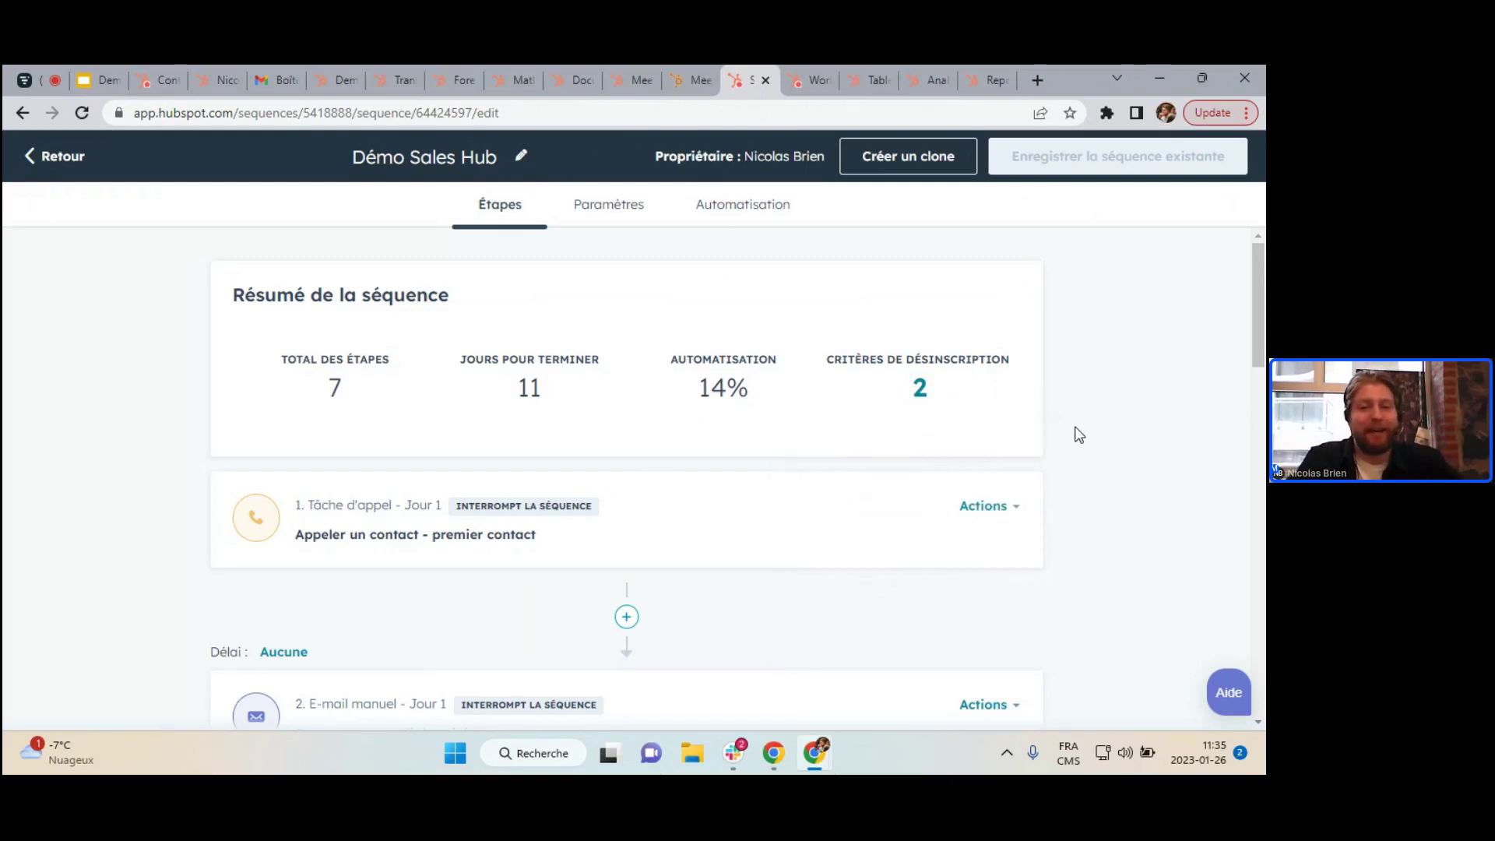
Preview the email template of step 2, the manual follow-up email, and close it without changes.
scroll(824, 561, "down", 2)
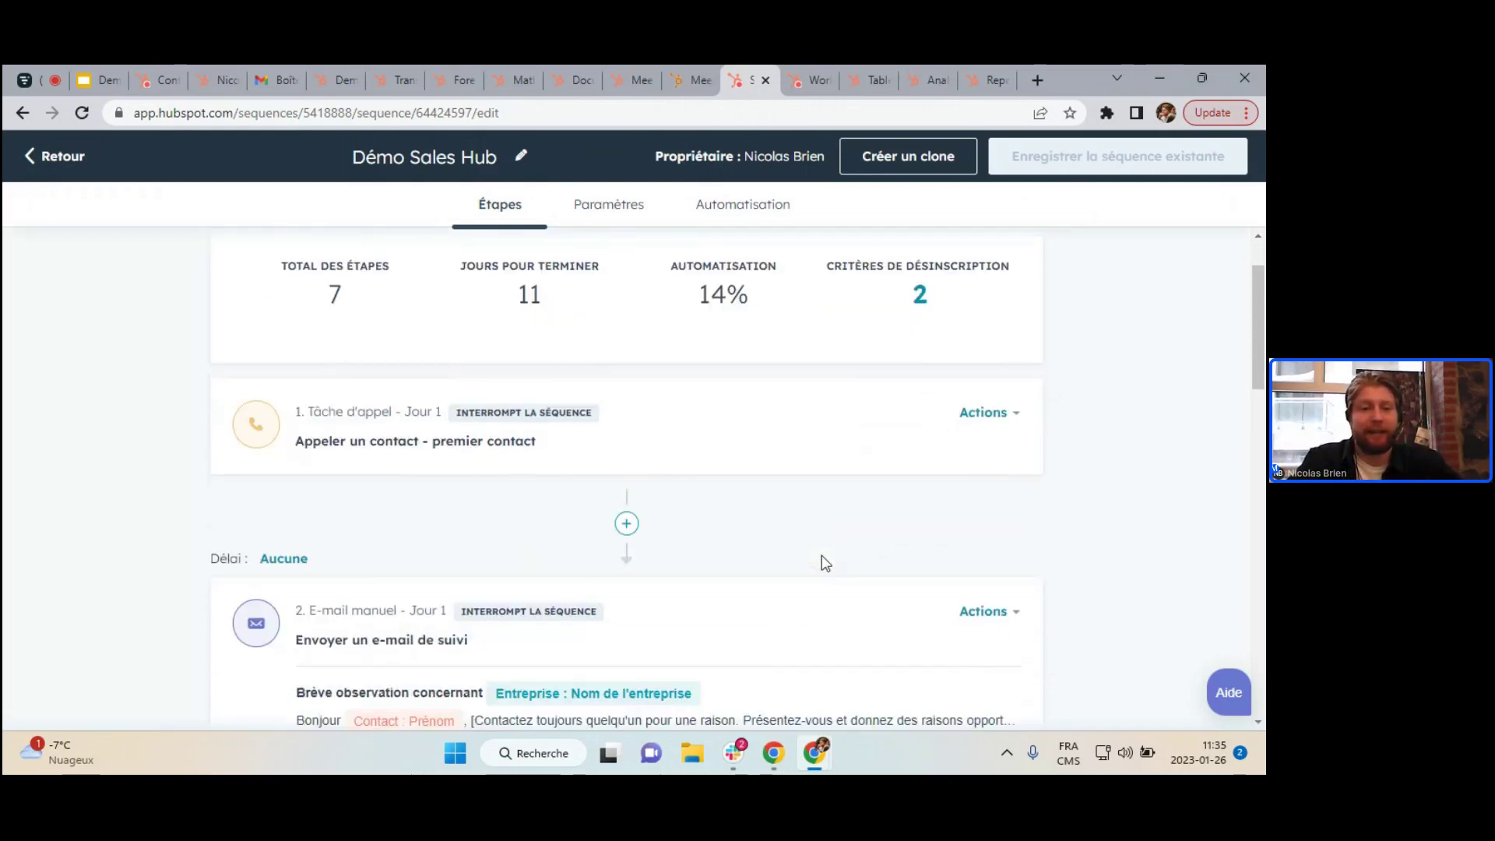
scroll(779, 537, "down", 2)
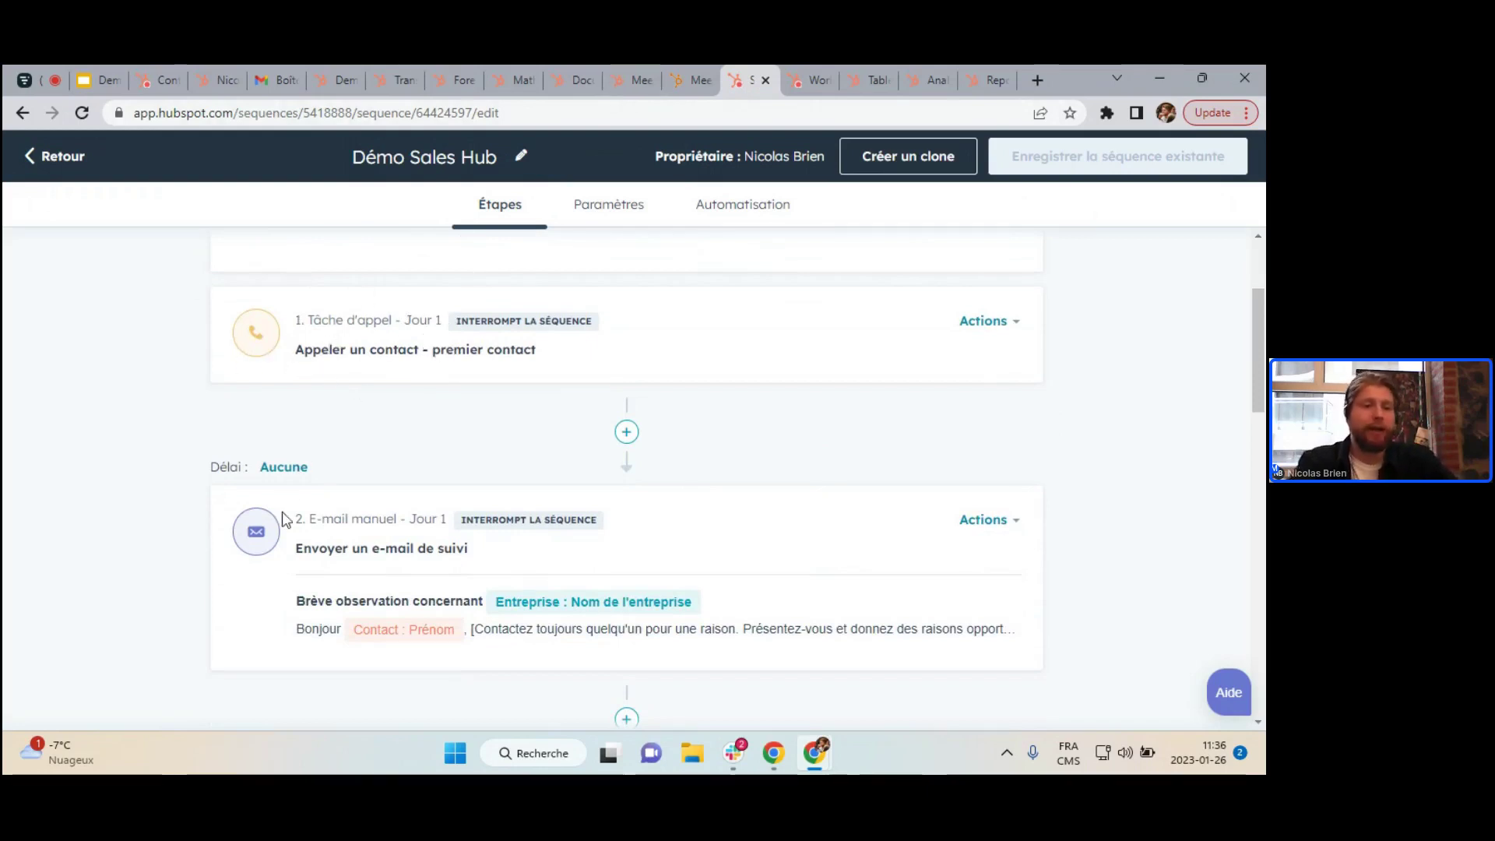
scroll(278, 493, "down", 4)
scroll(272, 358, "up", 3)
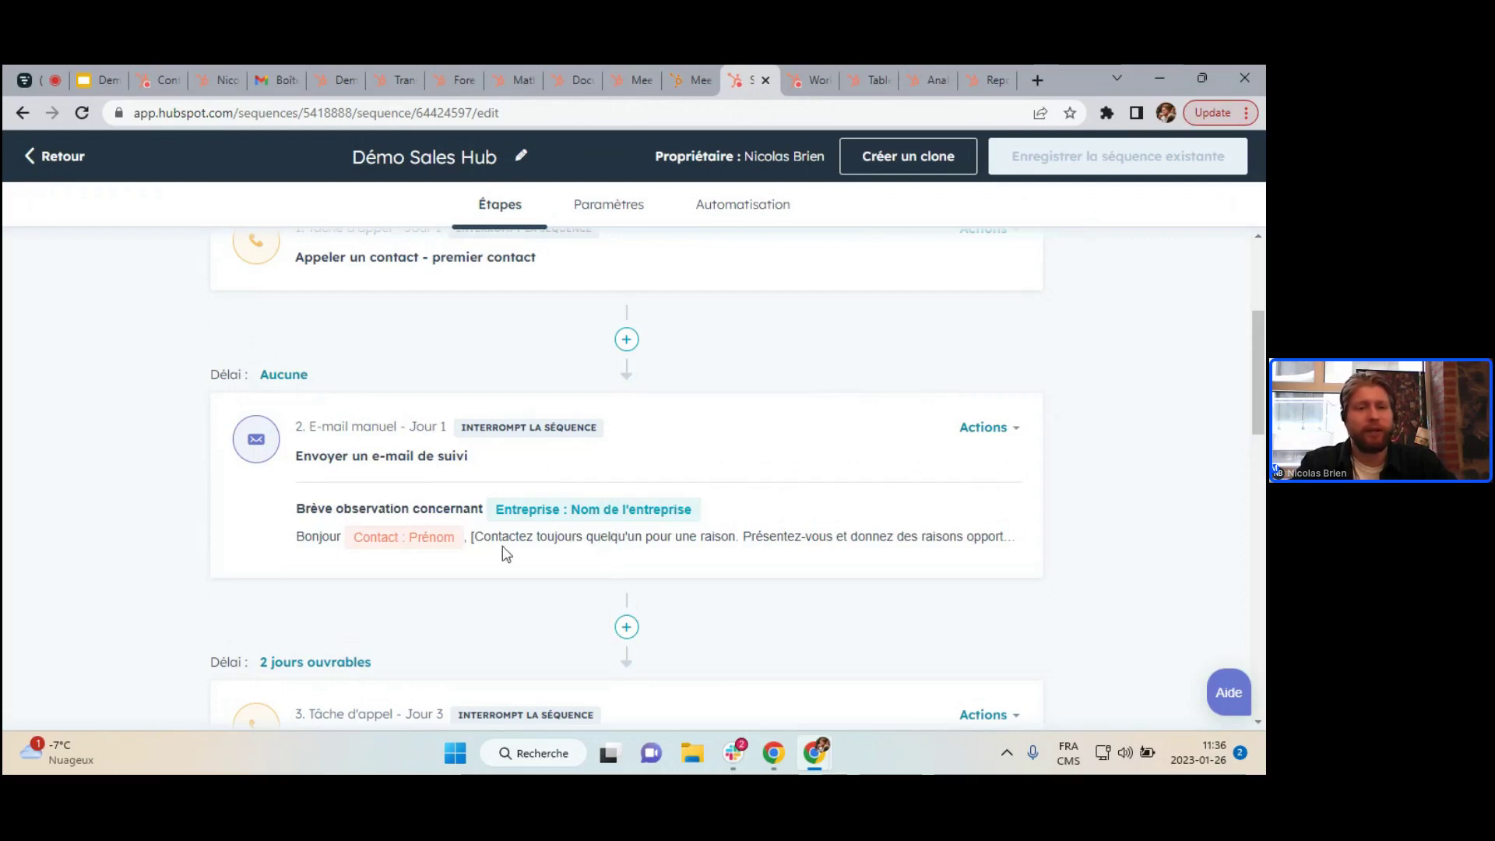
left_click(993, 430)
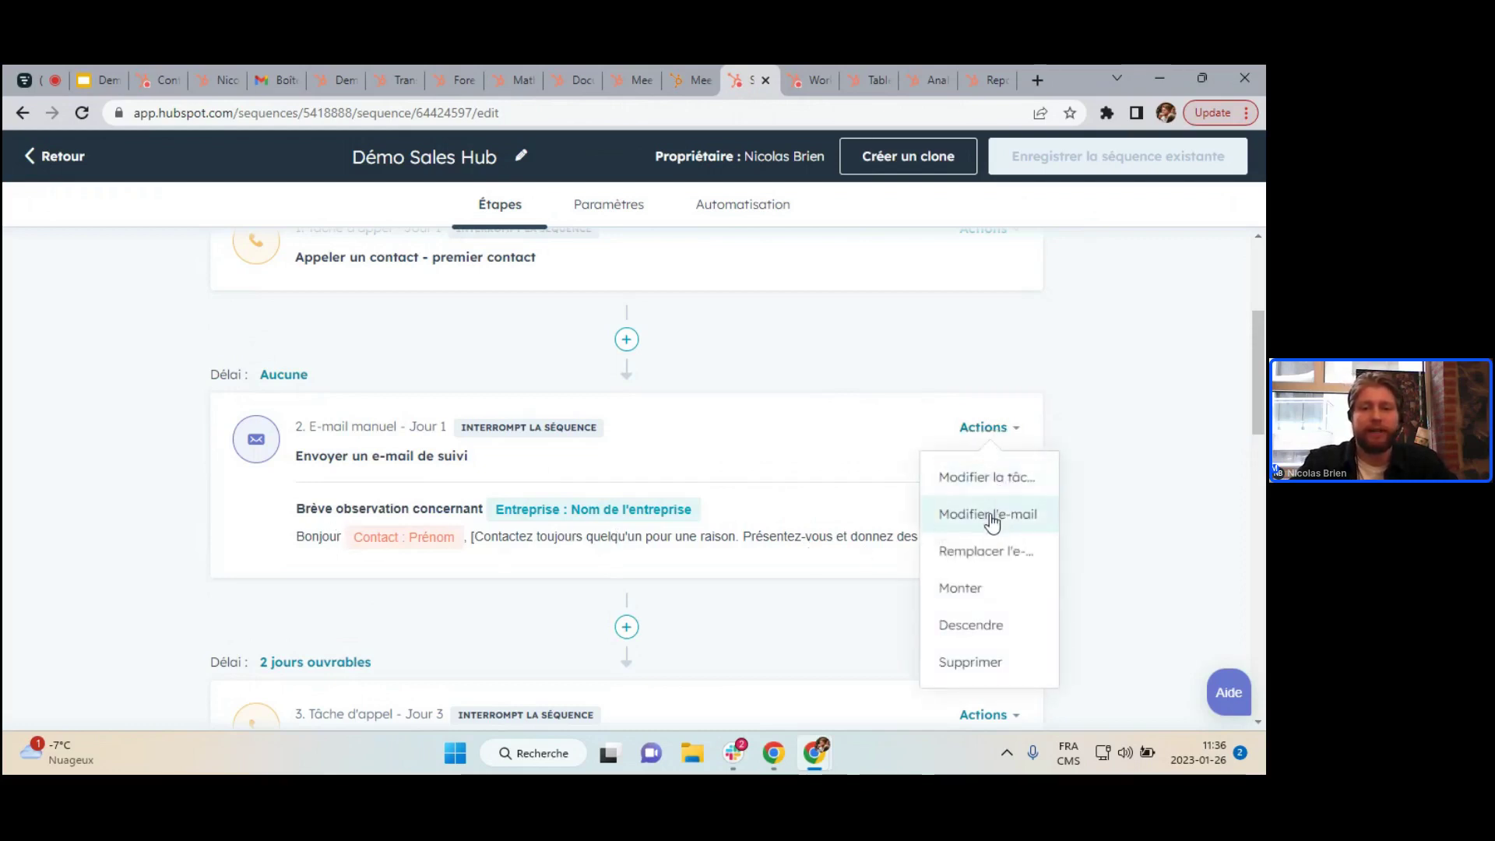
left_click(991, 517)
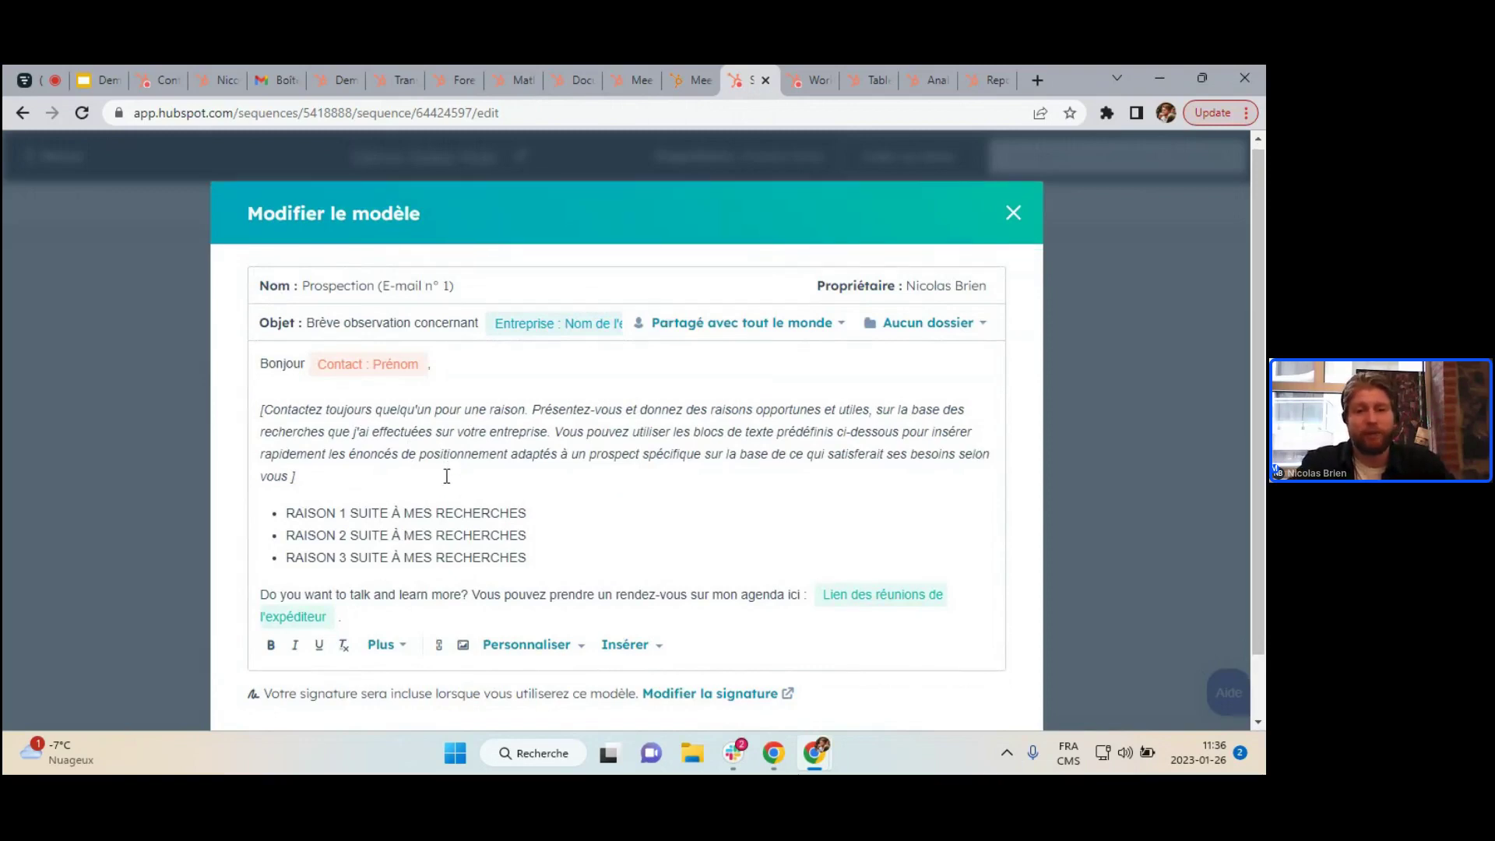
scroll(446, 474, "down", 1)
scroll(935, 311, "up", 1)
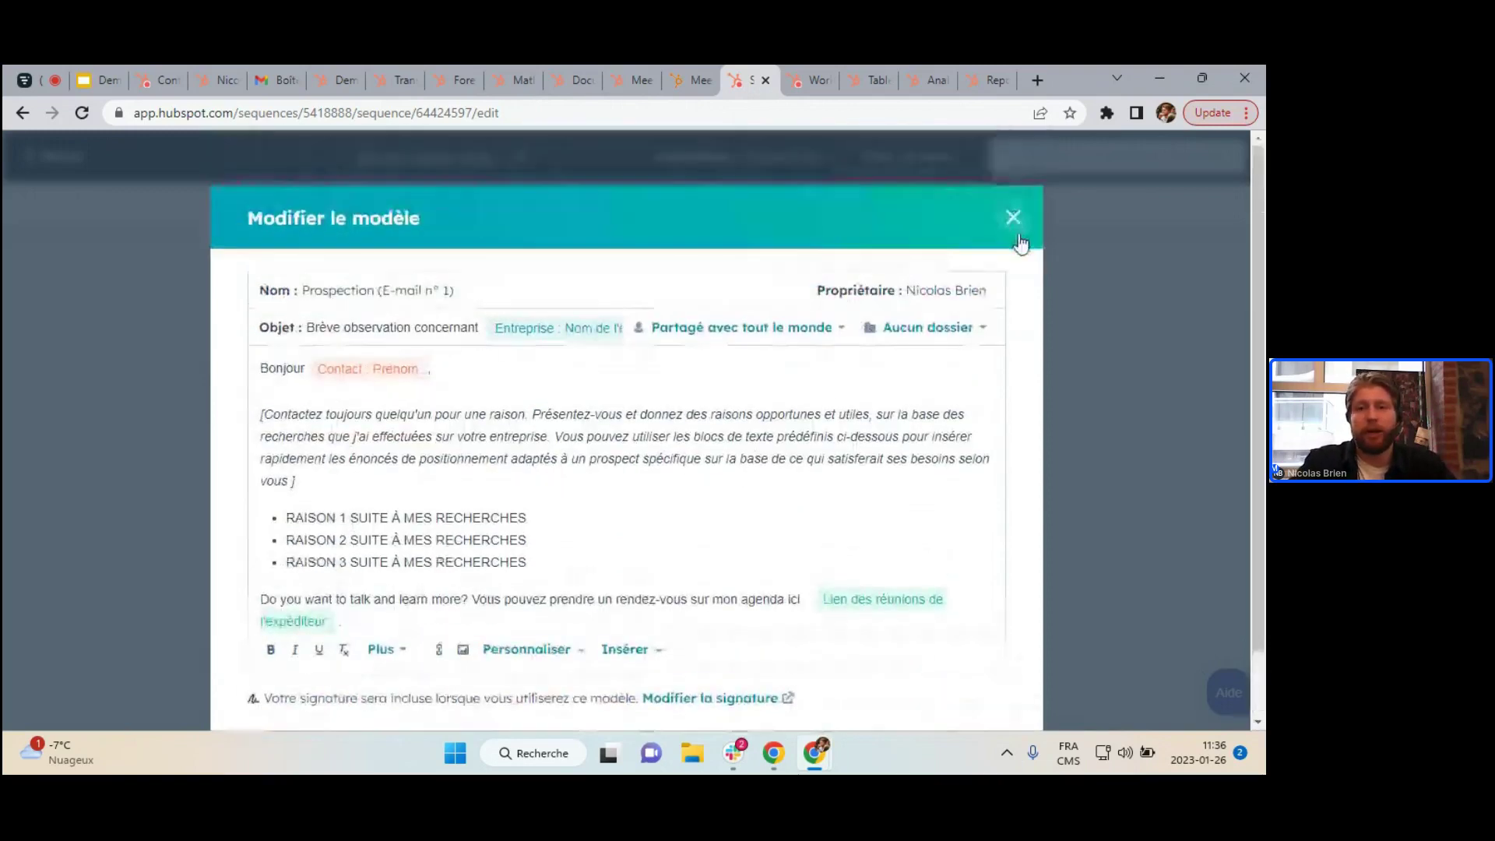
left_click(1012, 215)
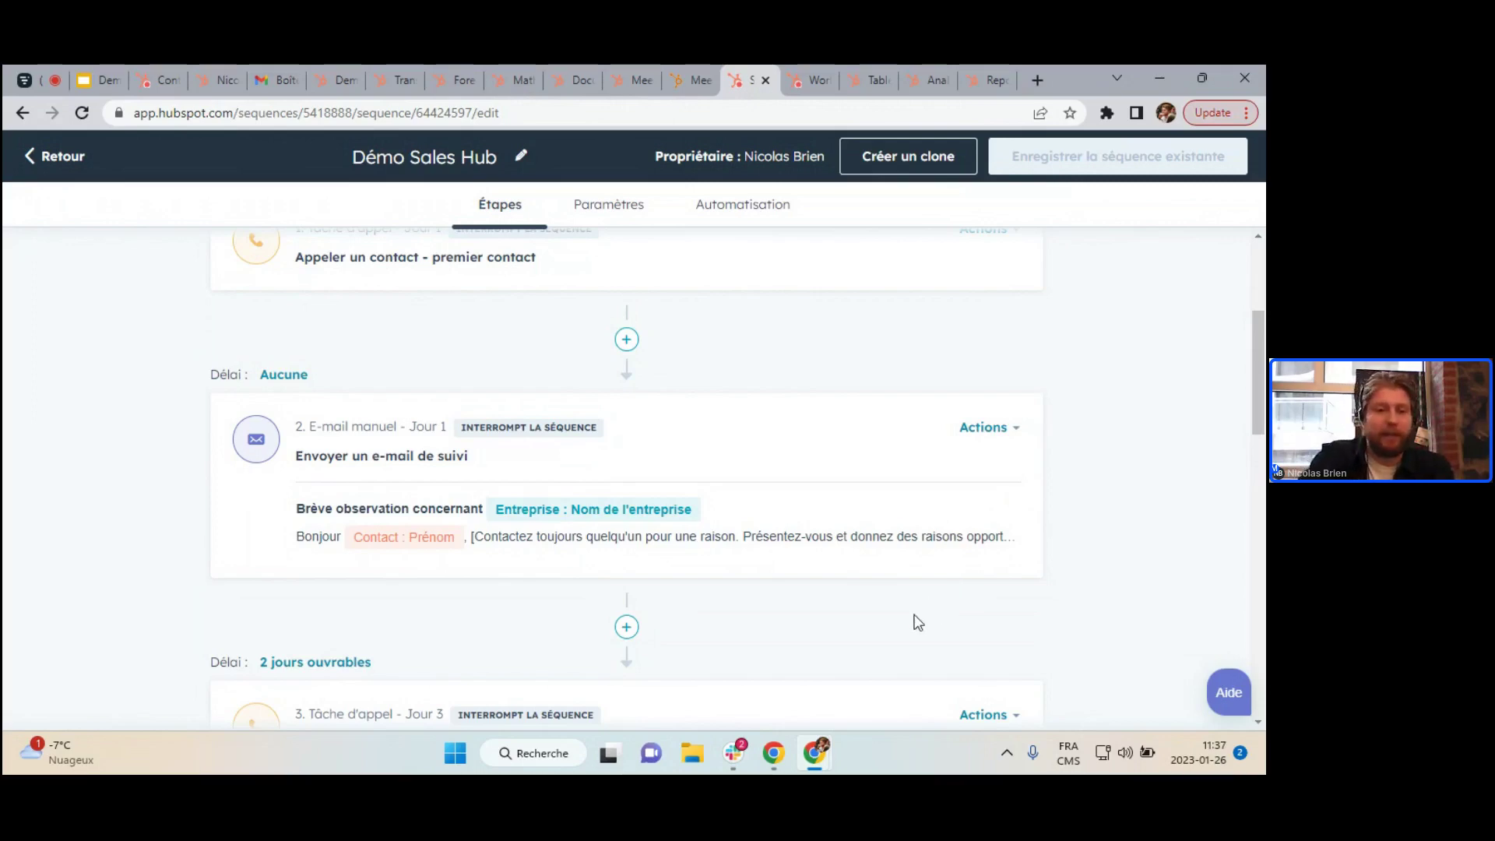
Review the sequence's following call and email steps and the delays between them, and return to the summary.
scroll(806, 529, "down", 1)
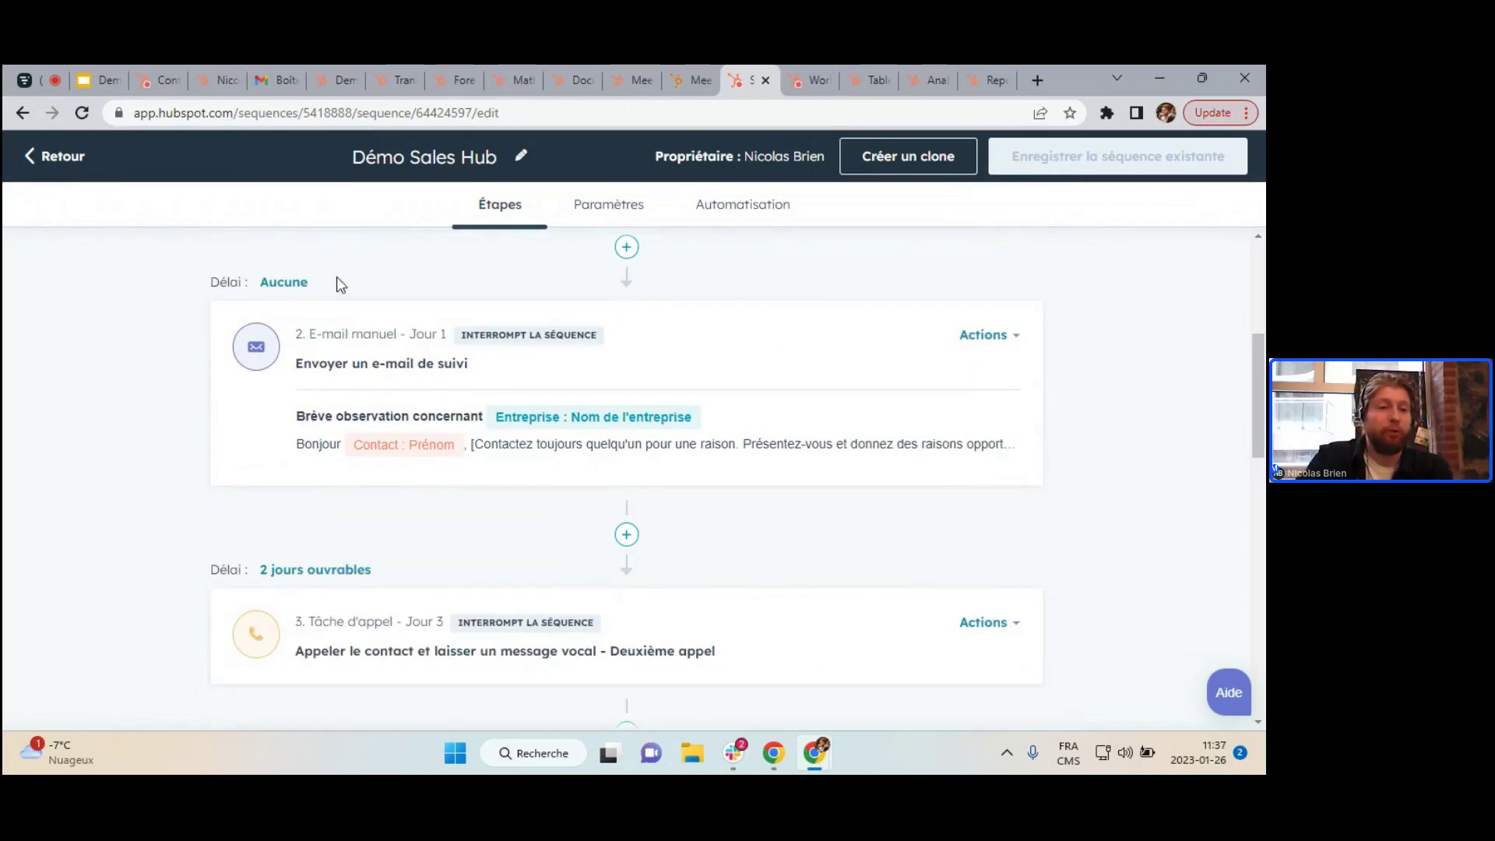
scroll(376, 548, "down", 2)
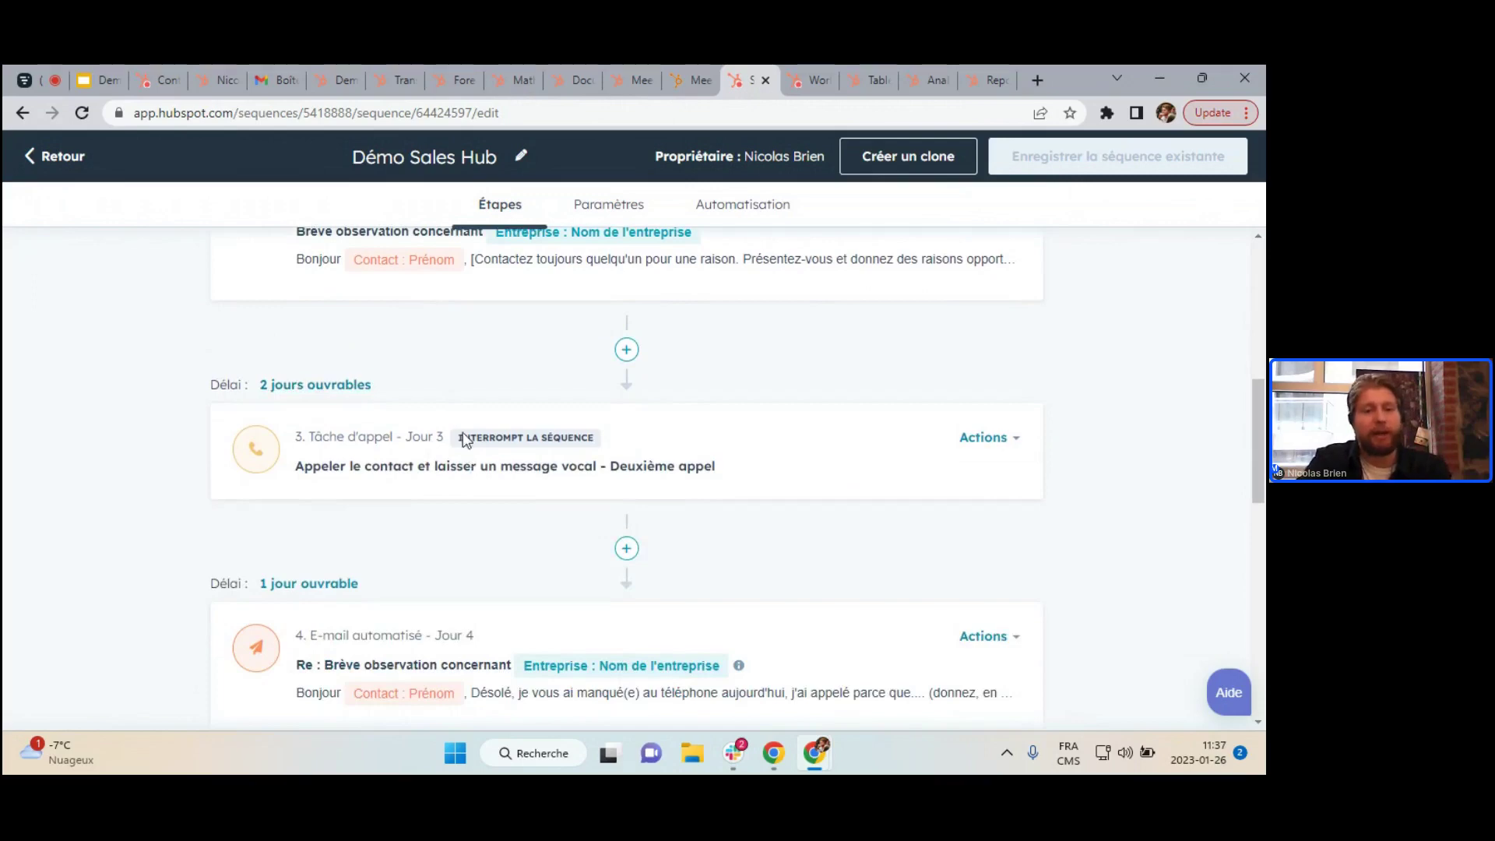
scroll(475, 444, "down", 1)
scroll(474, 441, "down", 1)
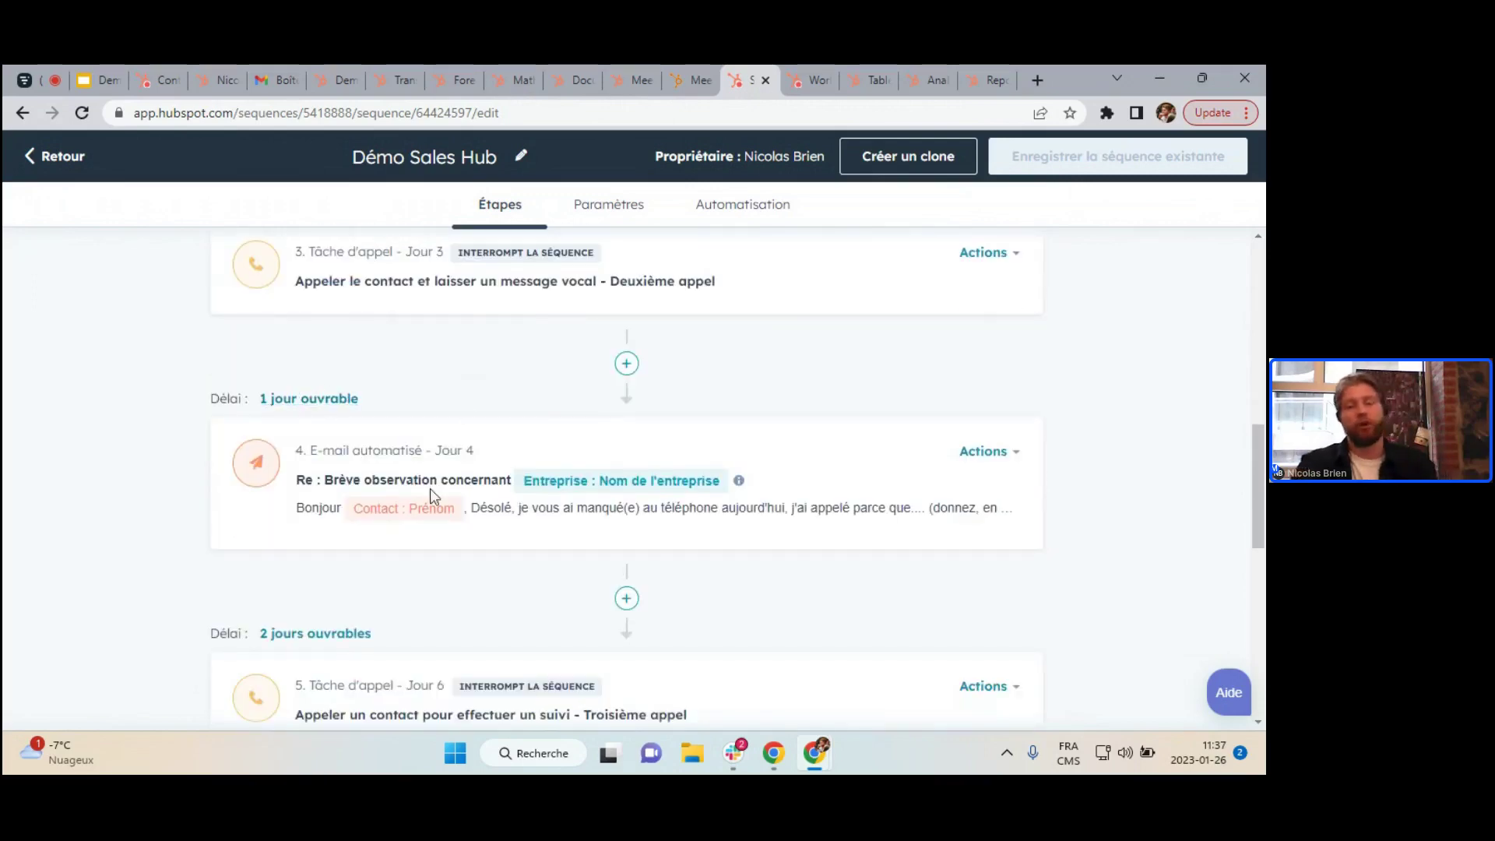
scroll(430, 492, "down", 2)
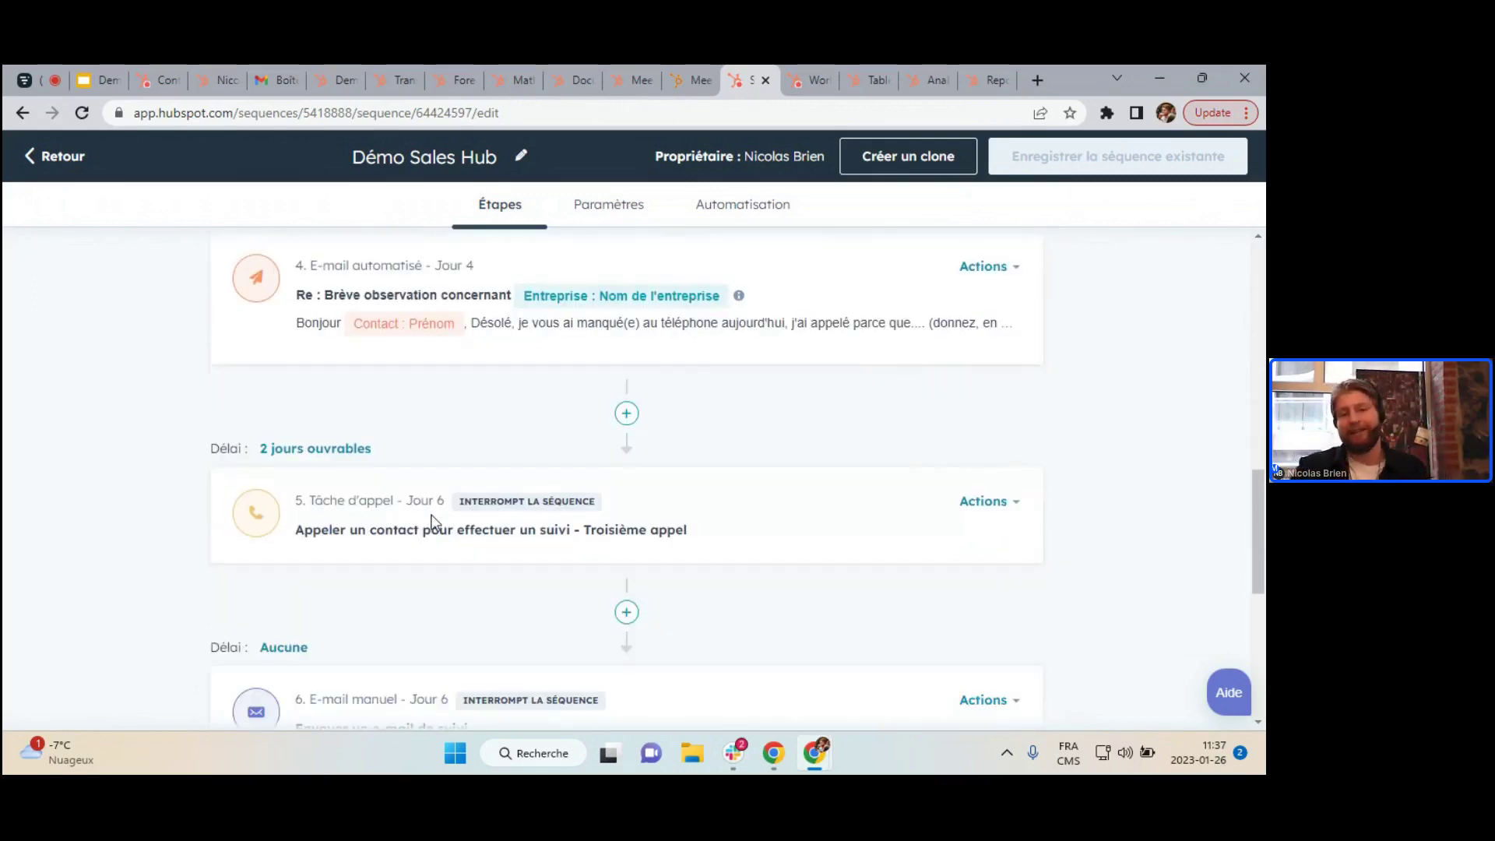
scroll(431, 522, "up", 3)
scroll(432, 520, "up", 8)
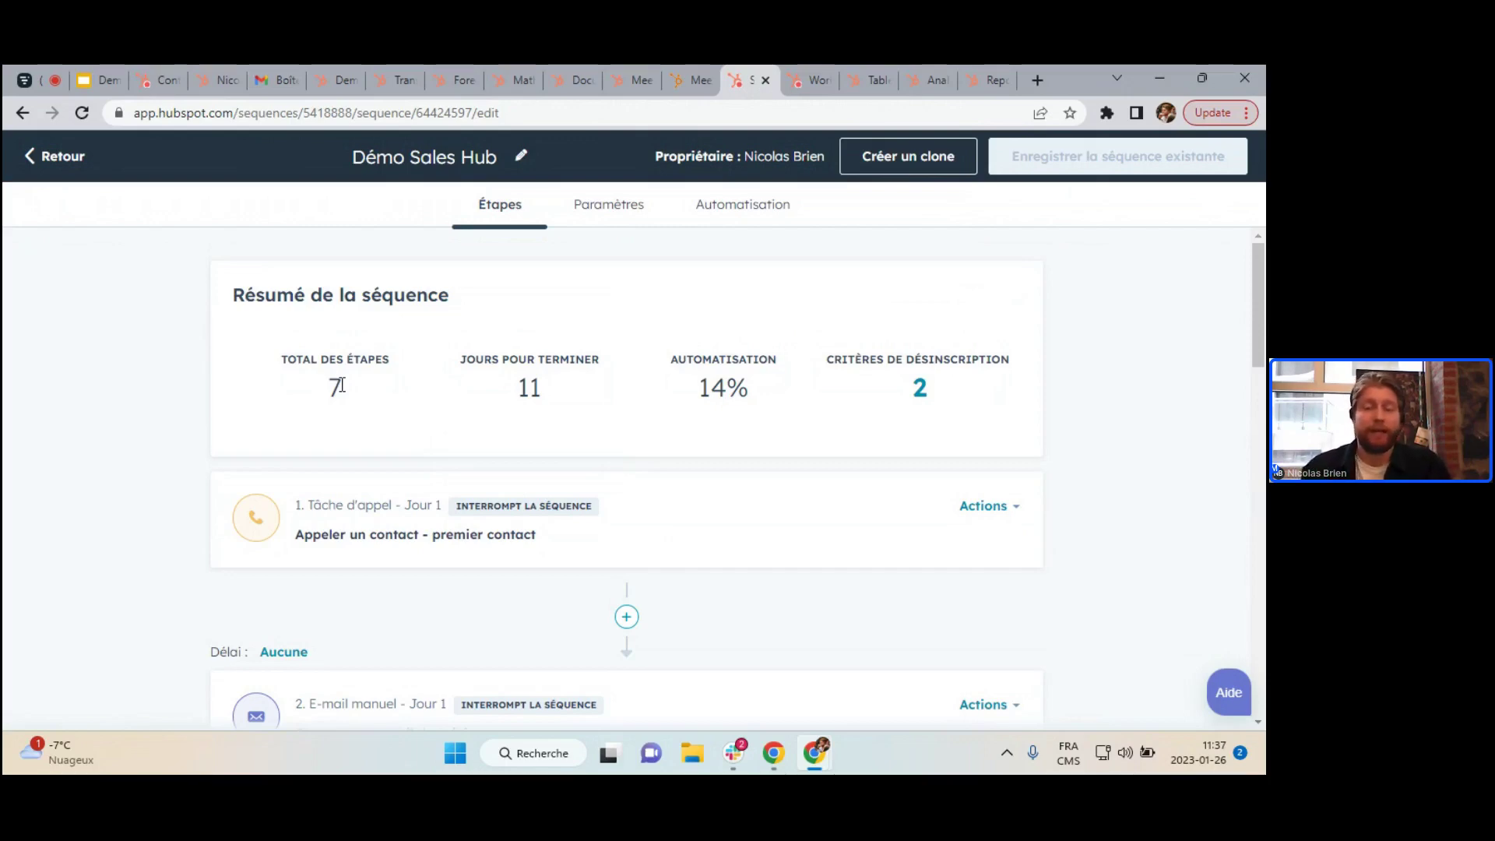
Leave the sequence editor and examine the sequence's Performance page, including the email performance table and enrollment status by step.
left_click(73, 156)
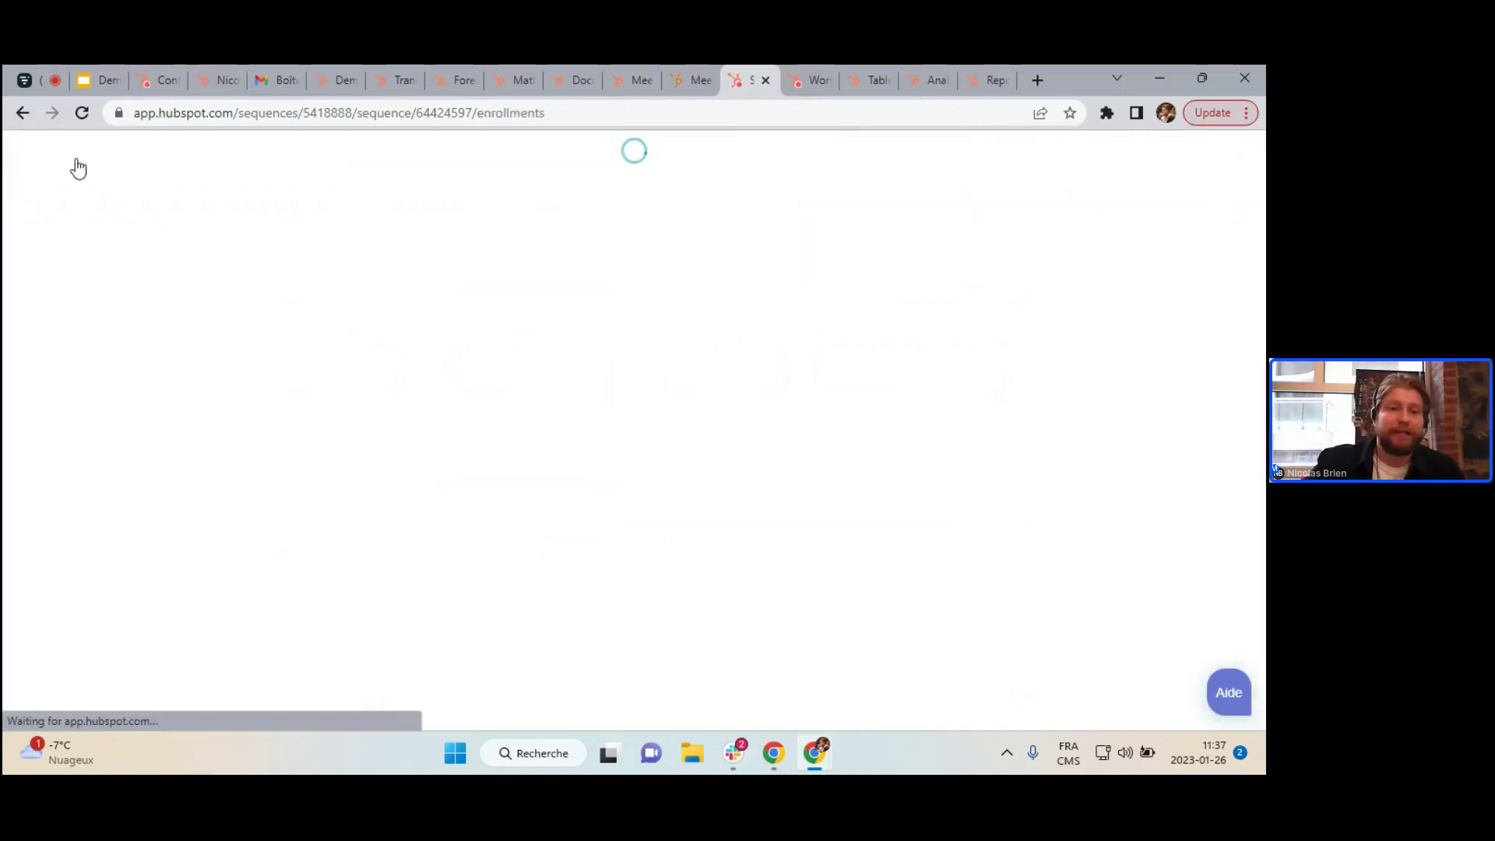
left_click(101, 296)
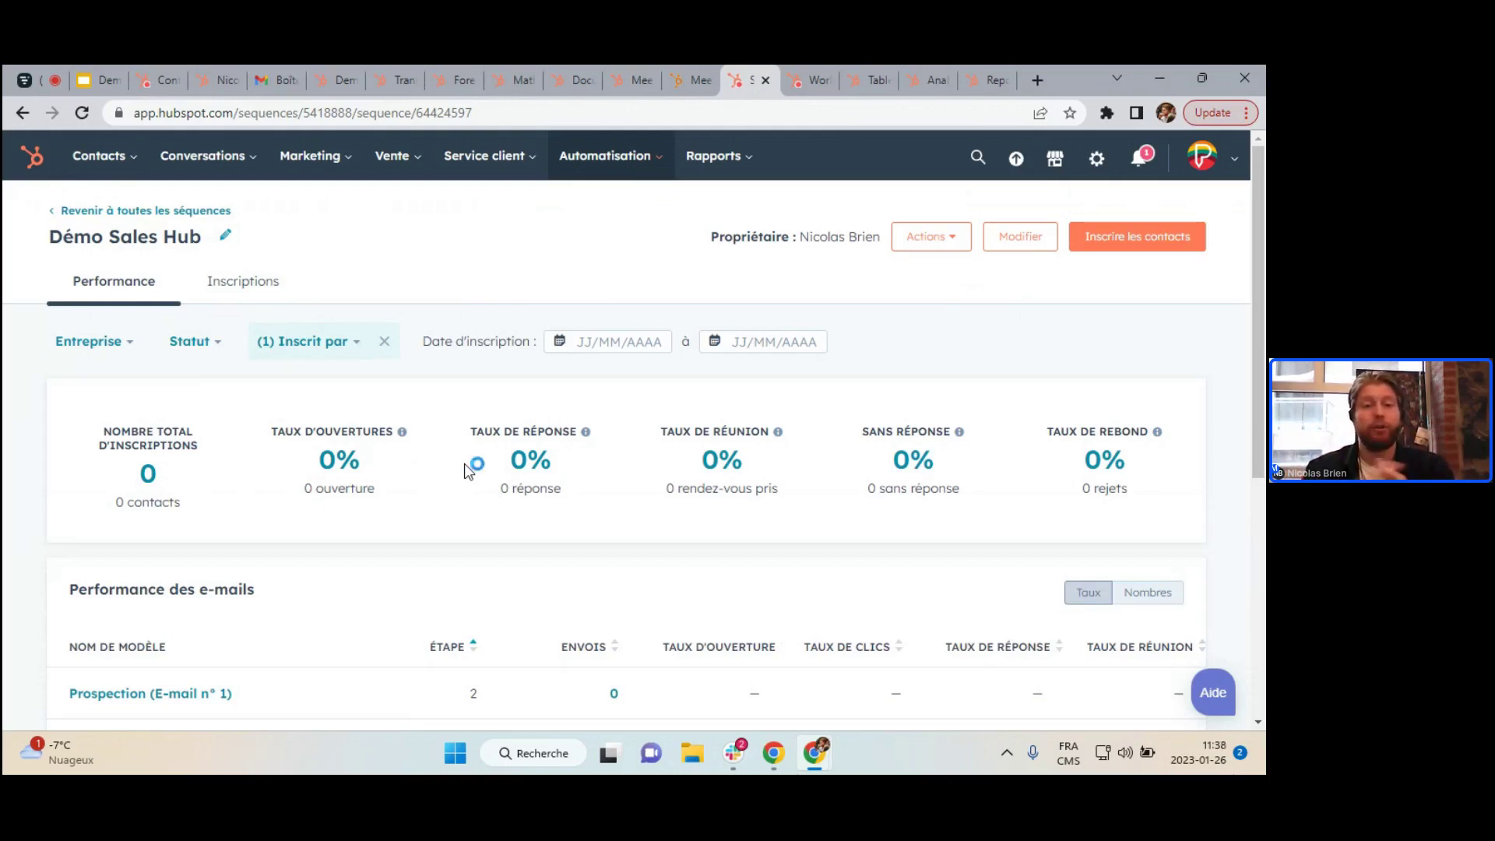
scroll(481, 568, "down", 1)
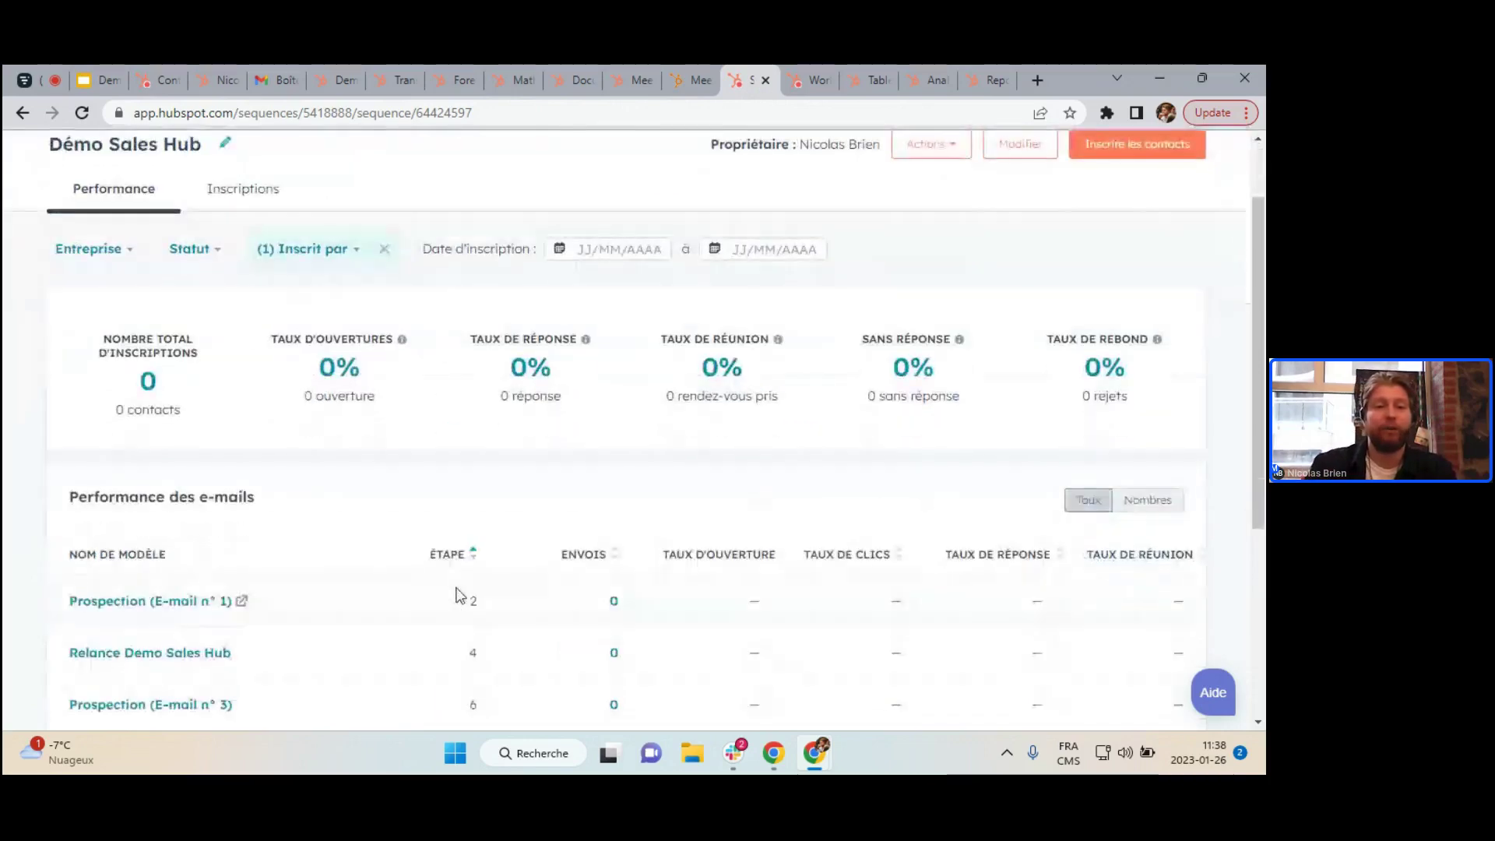
scroll(297, 609, "down", 2)
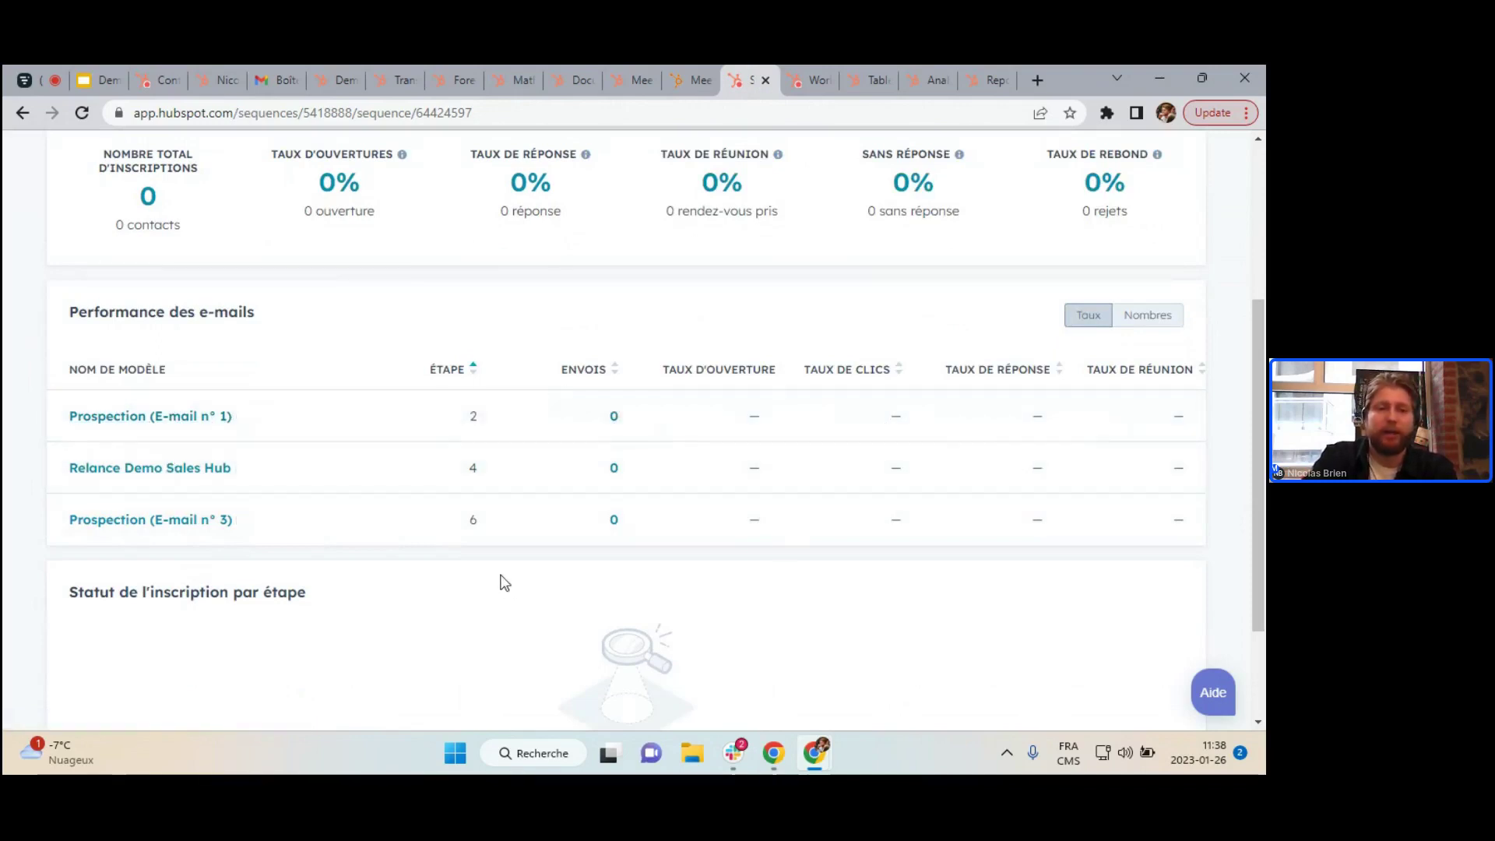
scroll(503, 585, "down", 2)
scroll(504, 581, "up", 5)
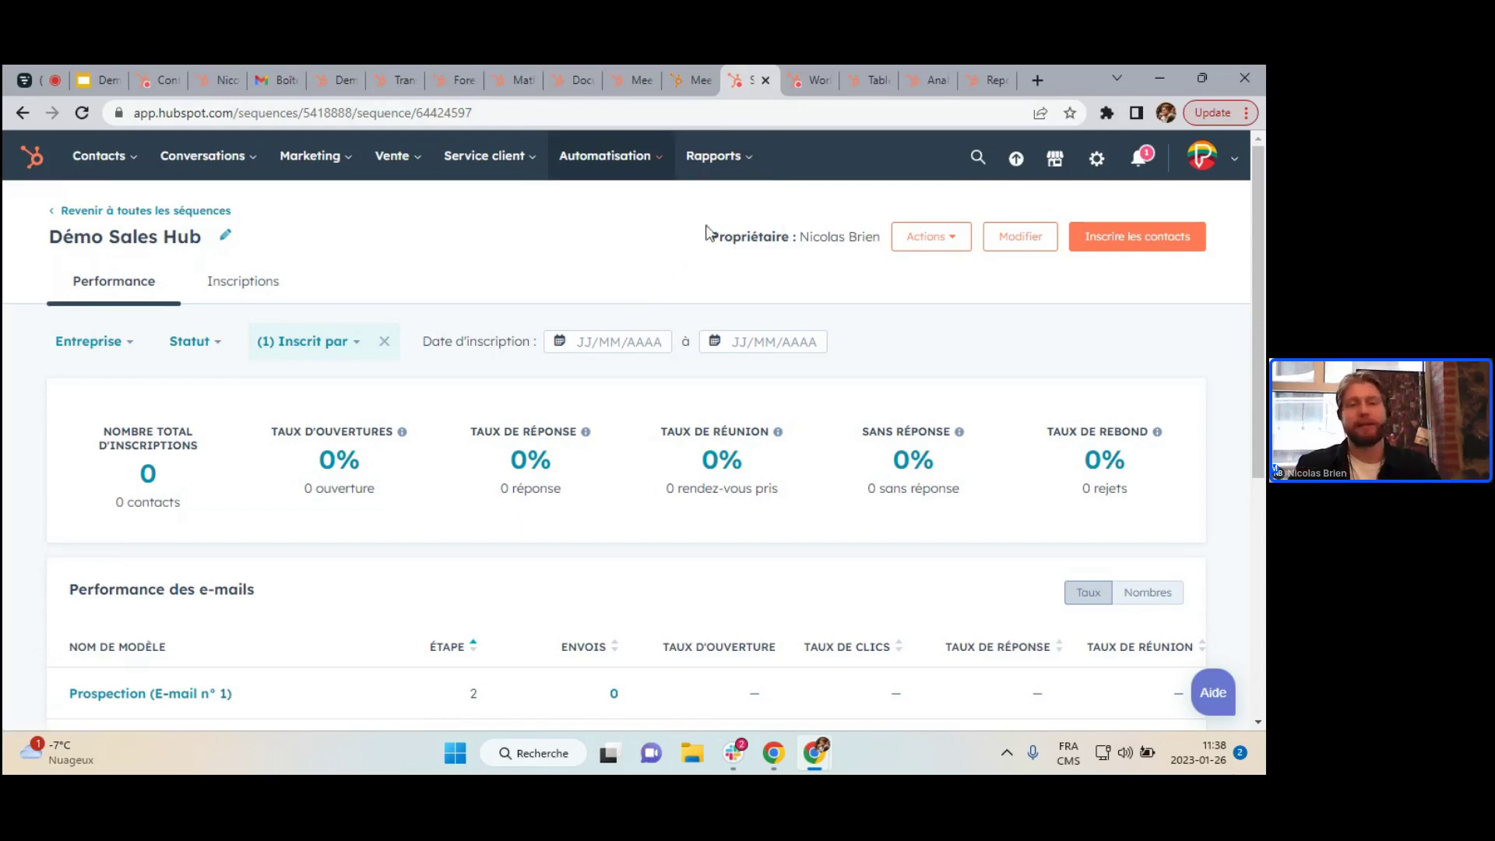
Examine the "Faire un suivi après 15 jours d'inactivité" workflow, from its deal enrollment criteria to the task creation action.
left_click(810, 86)
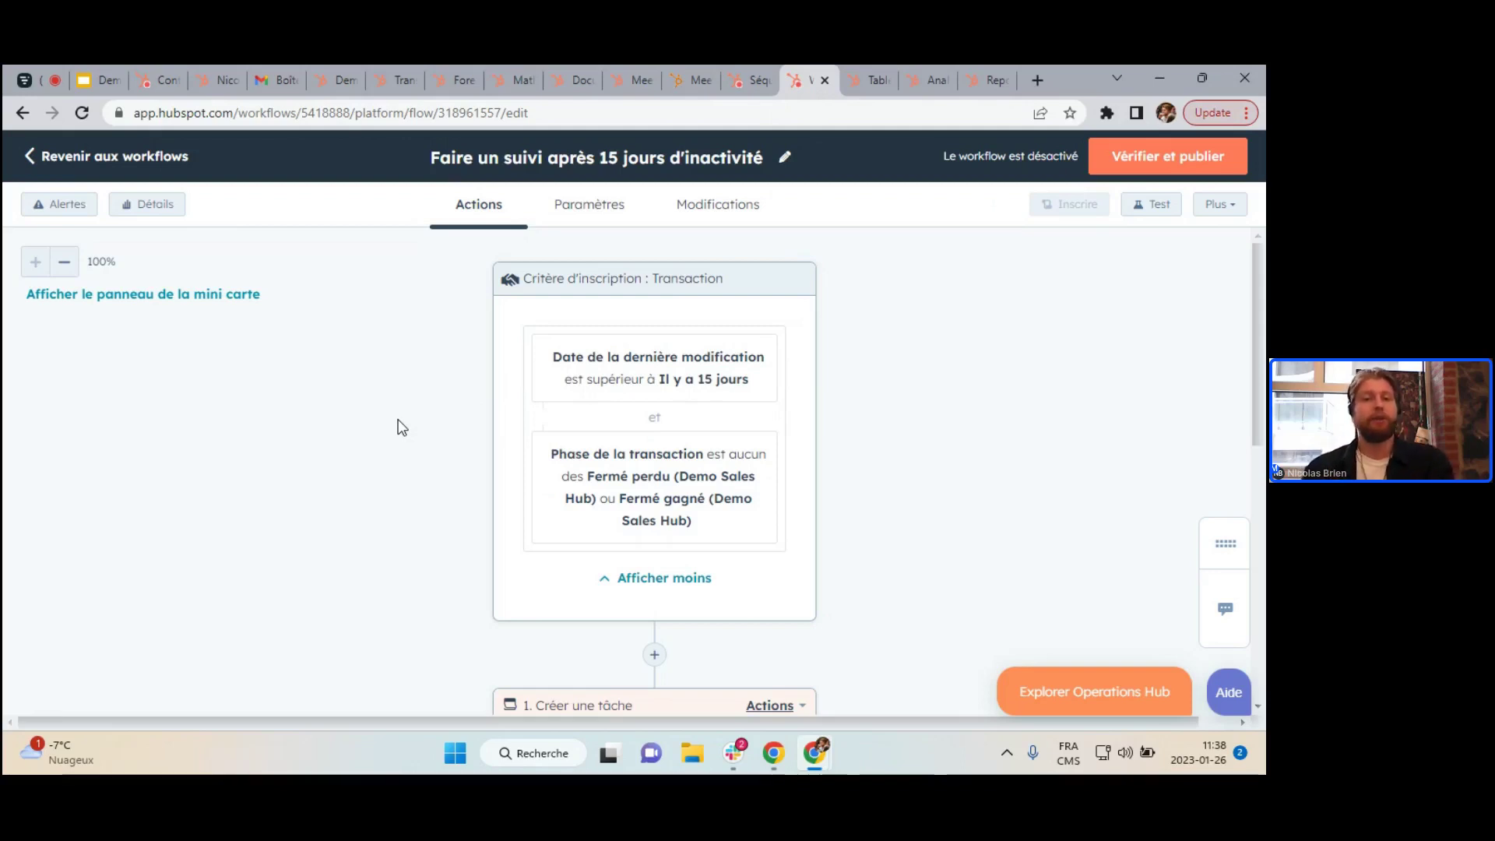
scroll(424, 465, "right", 2)
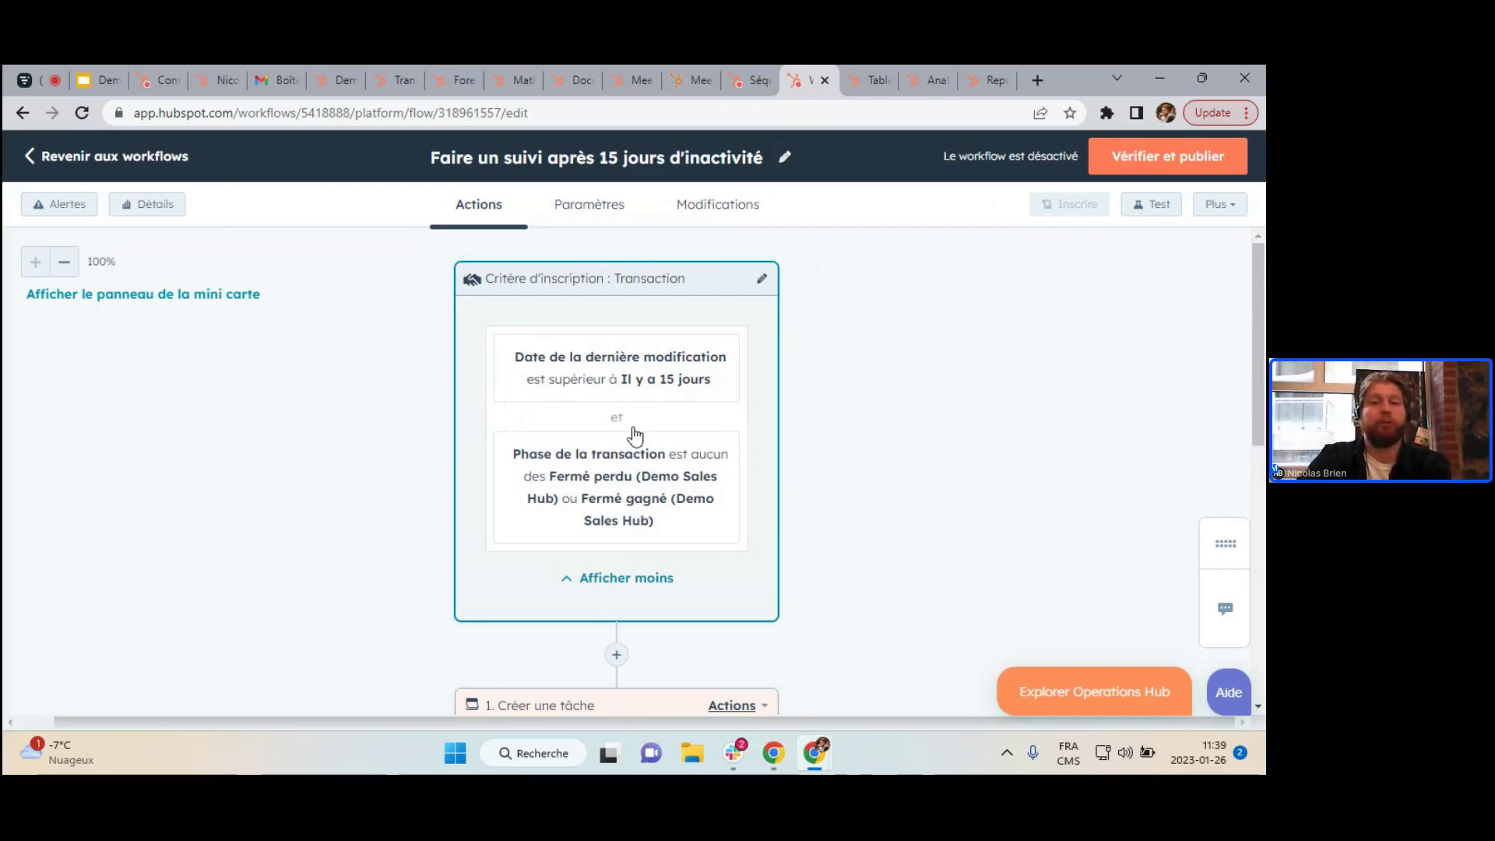
scroll(608, 366, "down", 3)
scroll(717, 321, "up", 1)
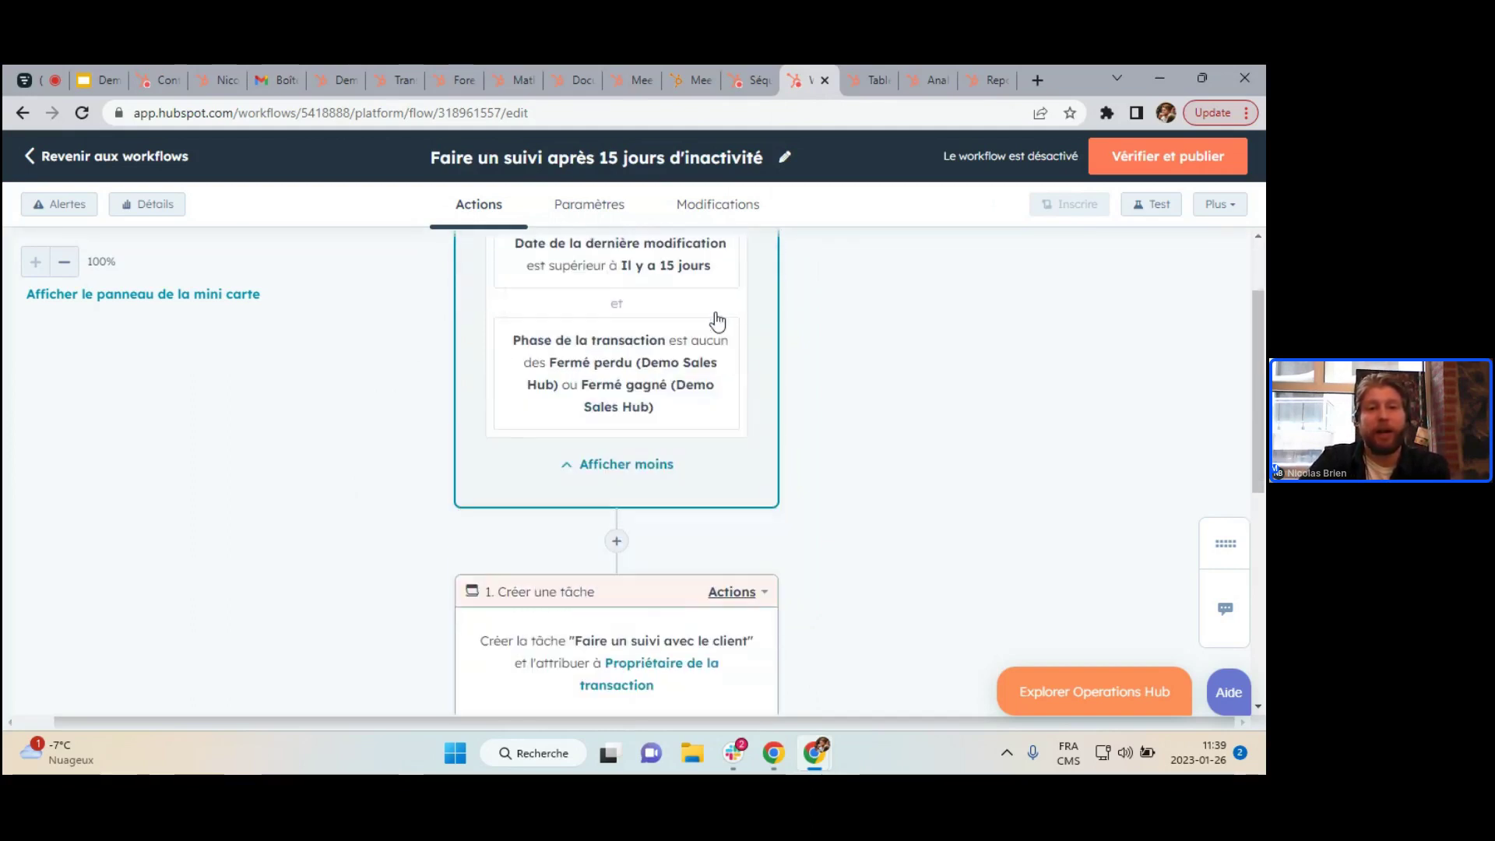
scroll(716, 322, "up", 1)
scroll(686, 366, "up", 1)
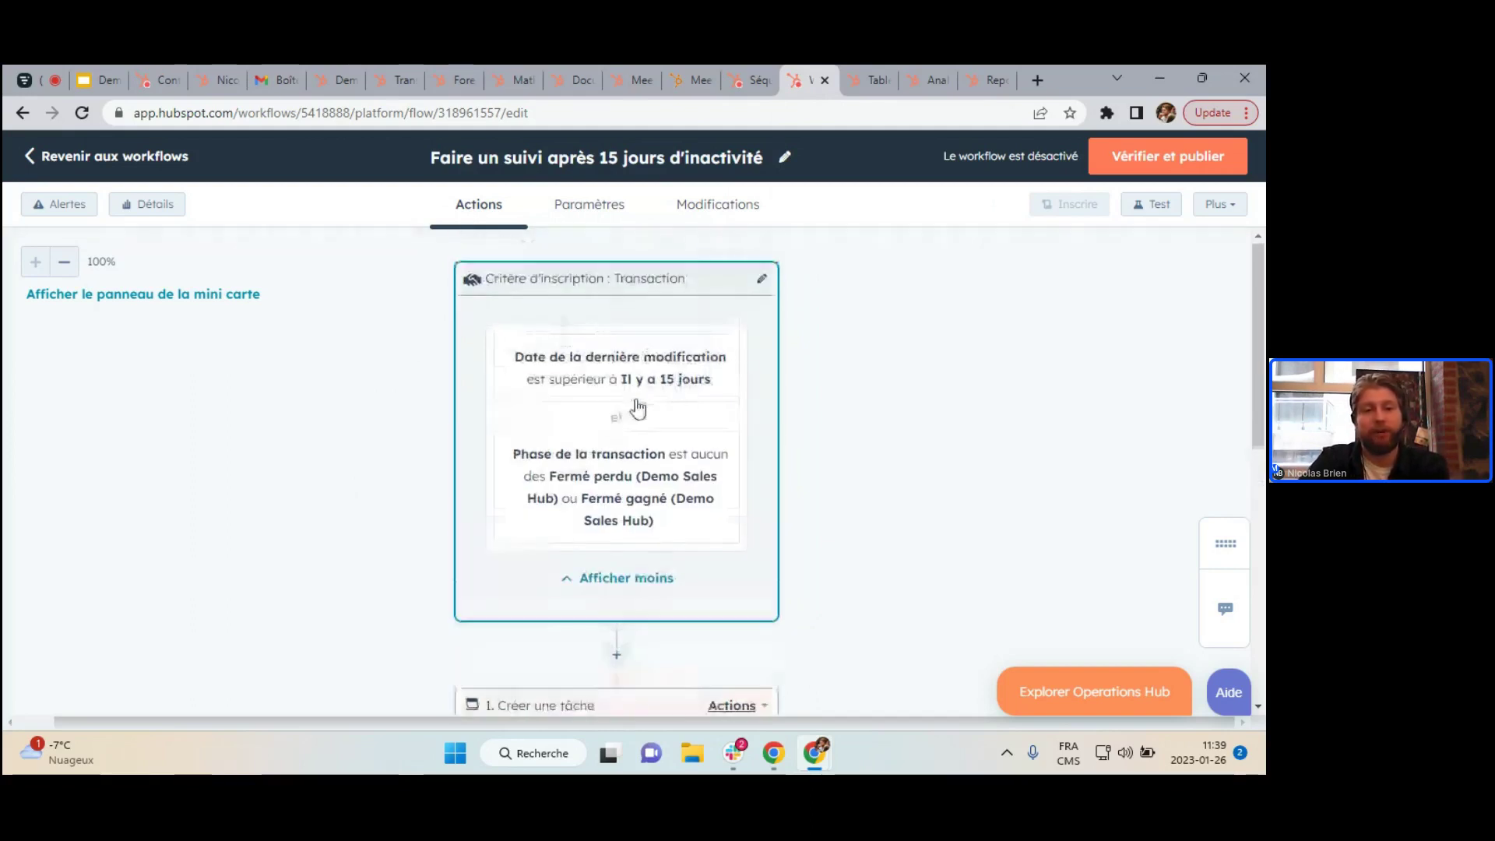
scroll(621, 477, "down", 5)
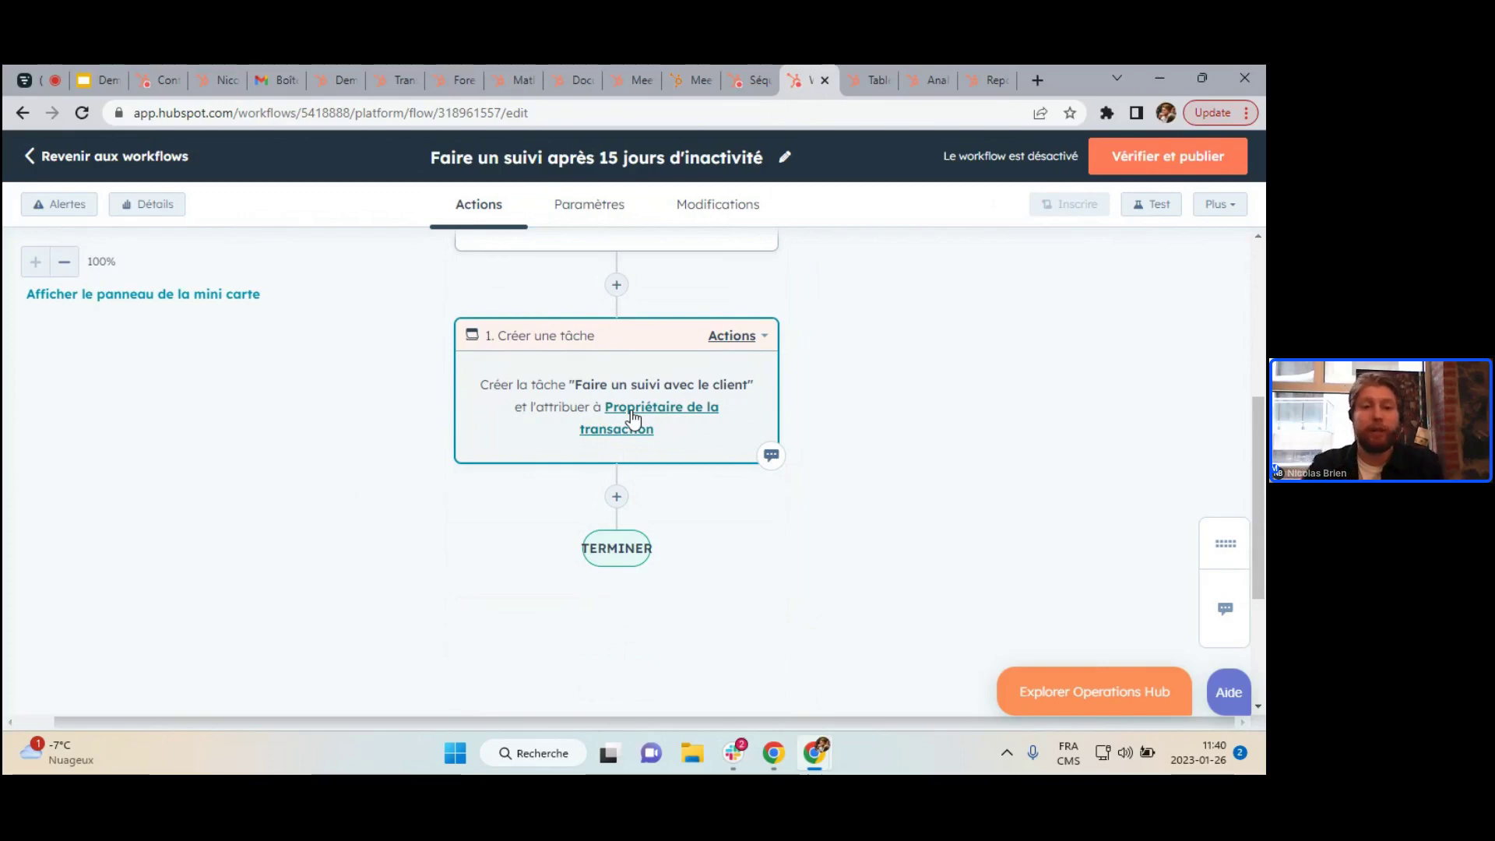
scroll(639, 416, "up", 1)
scroll(638, 416, "up", 5)
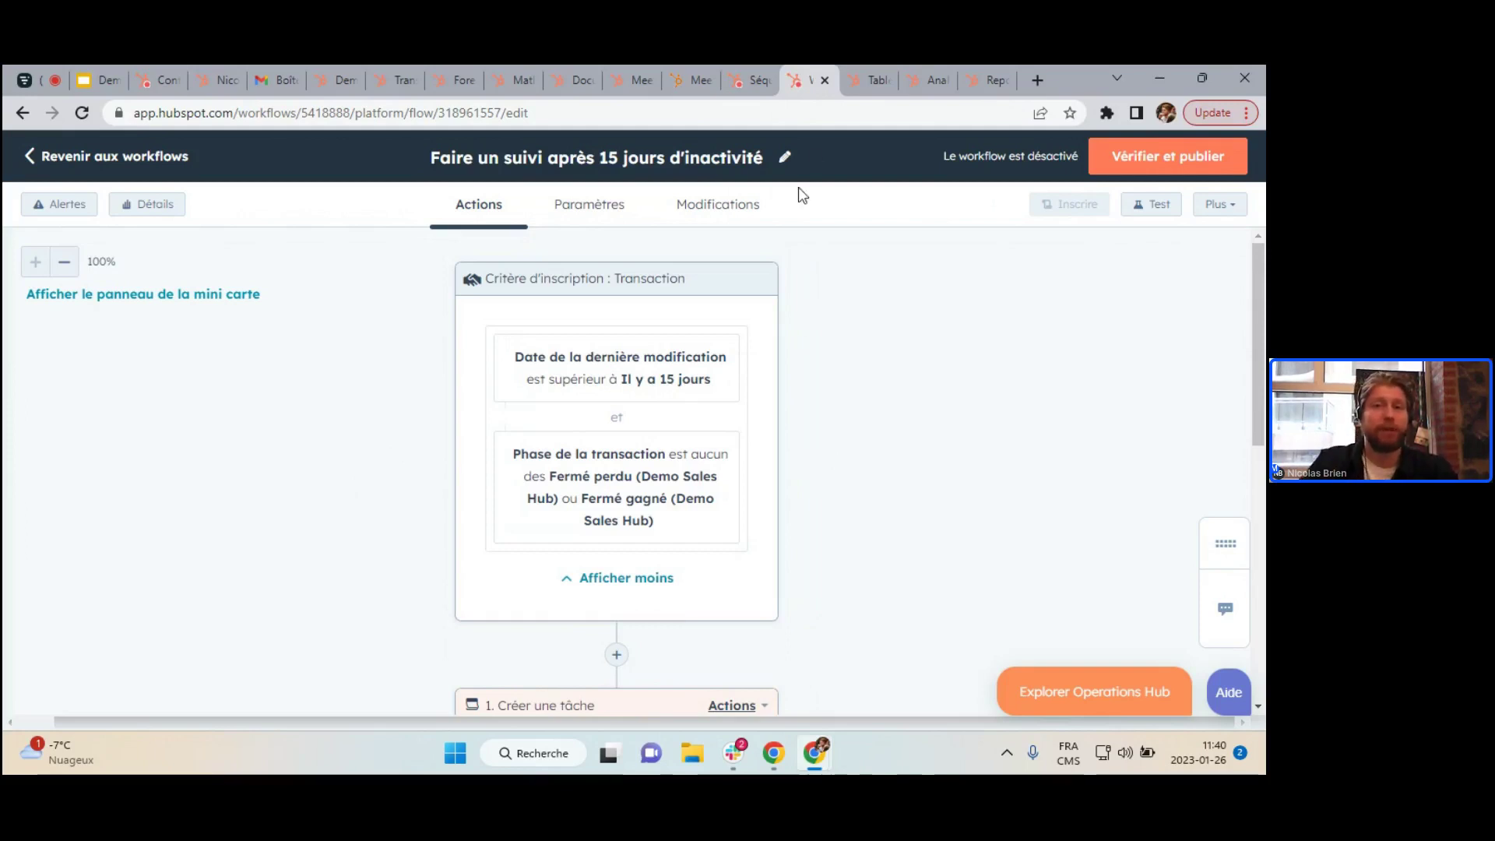
Open Dashboard Demo Sales Hub, try widening the report on contacts created and worked, and restore its original width.
left_click(866, 82)
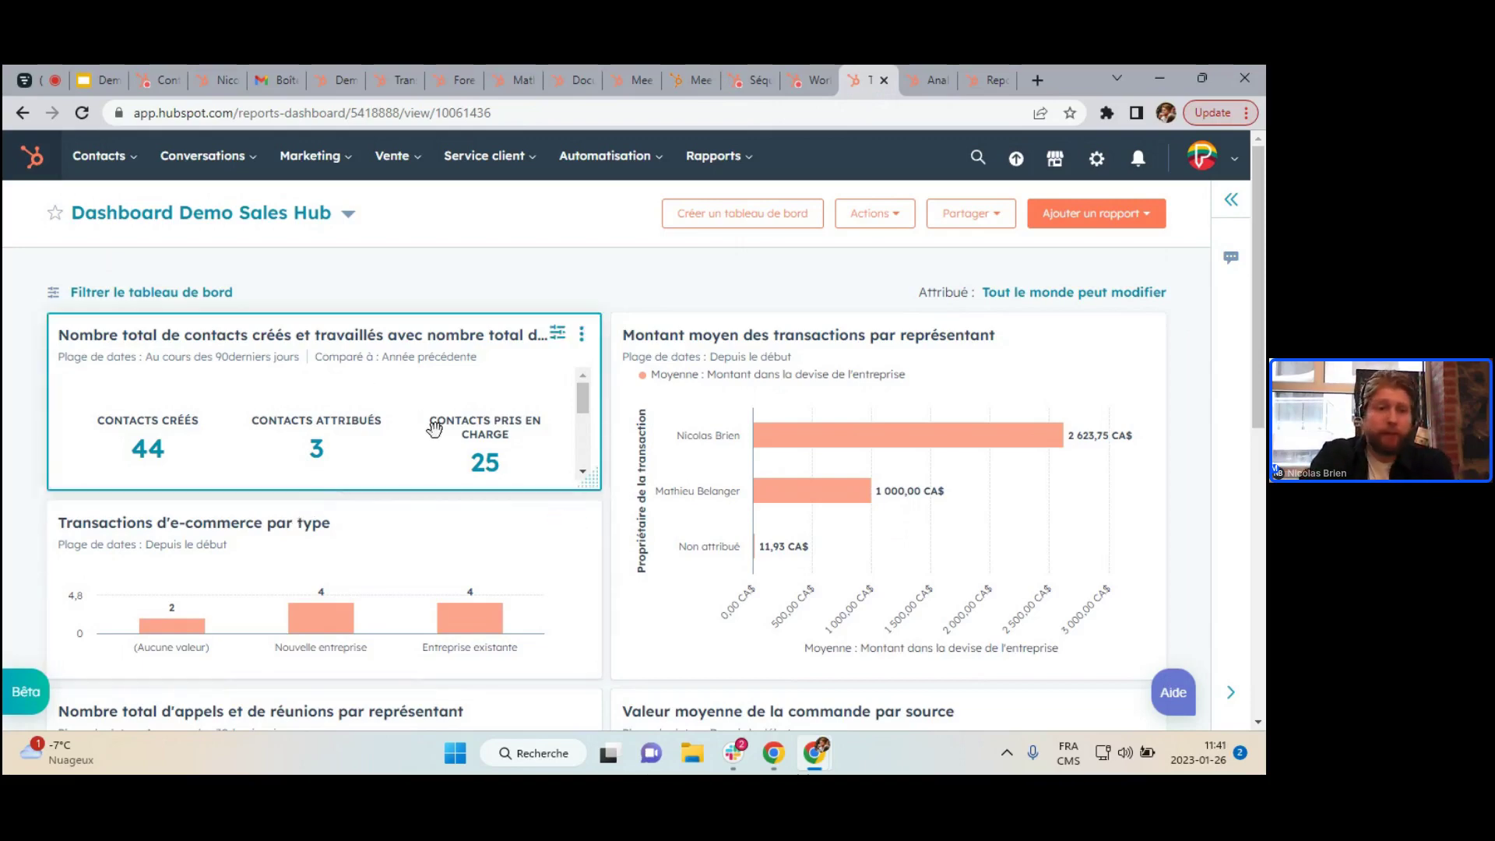
left_click_drag(581, 472, 782, 492)
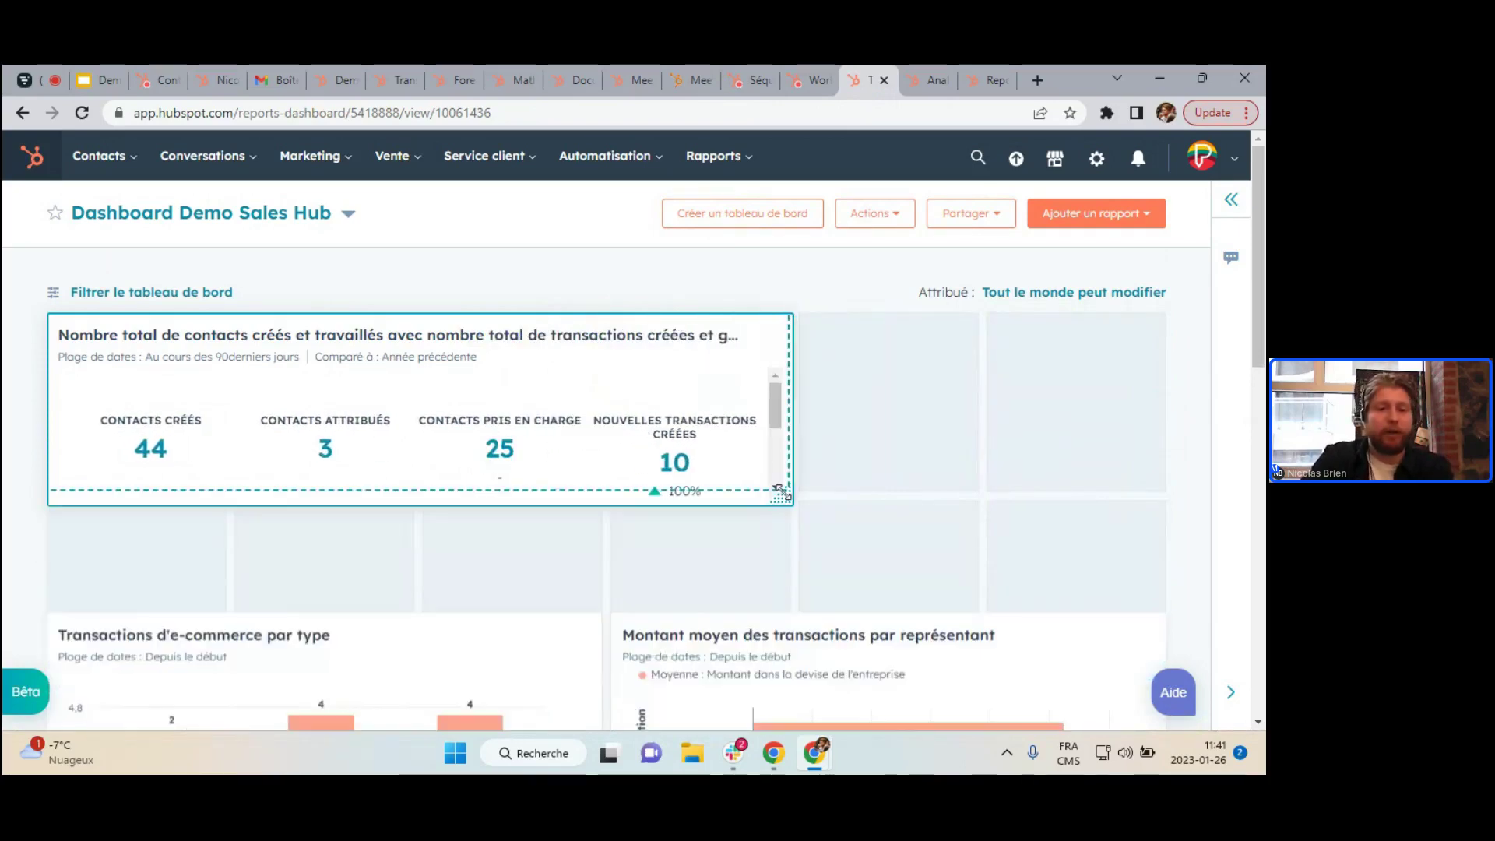
mouse_move(577, 384)
left_mouse_down()
mouse_move(524, 468)
mouse_move(501, 624)
mouse_move(891, 537)
mouse_move(786, 362)
mouse_move(534, 388)
mouse_move(571, 387)
left_mouse_up()
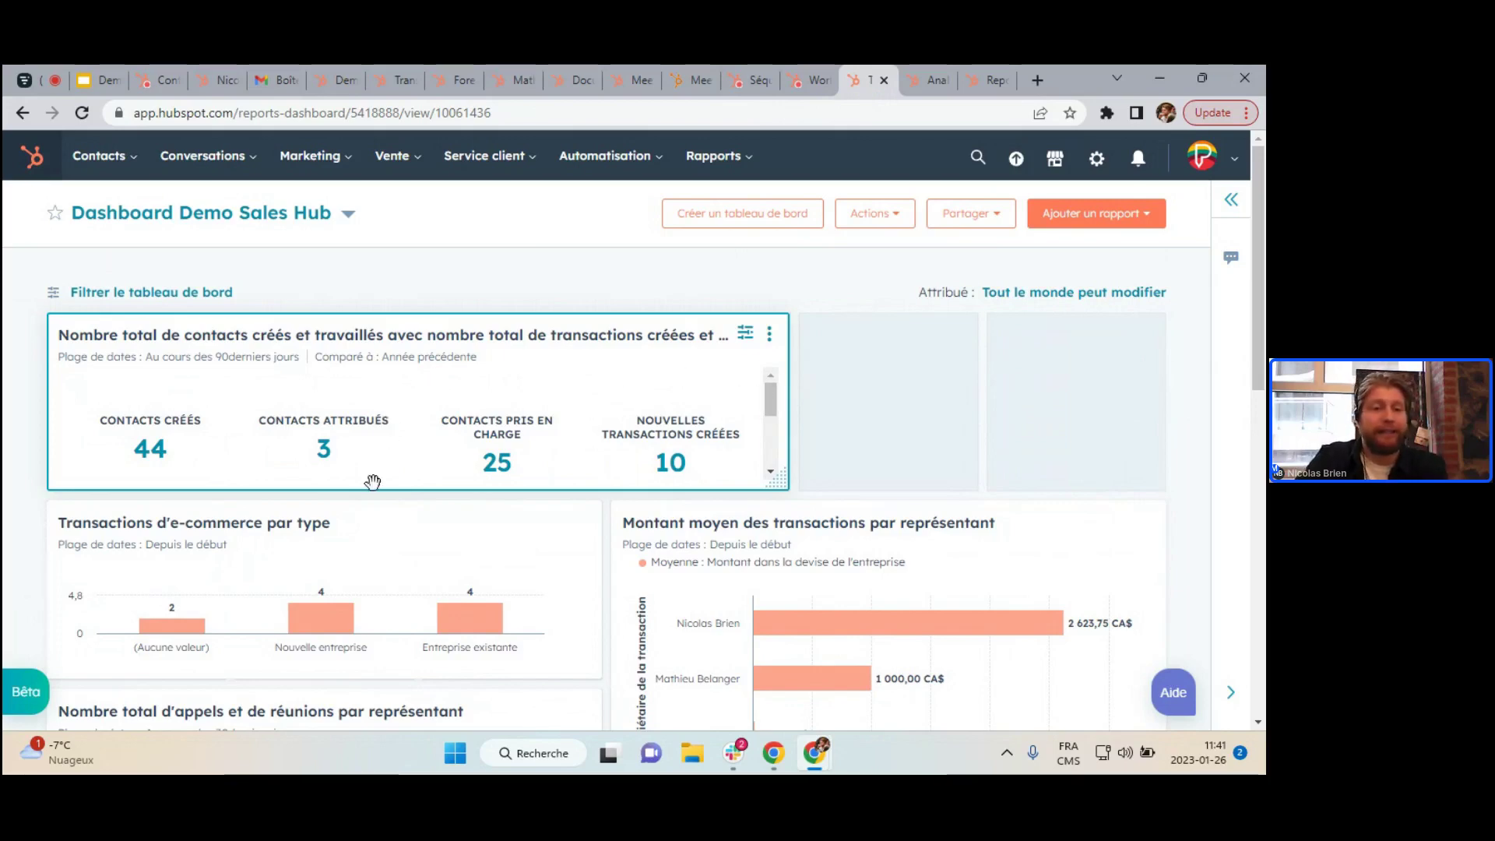
left_click_drag(784, 486, 668, 481)
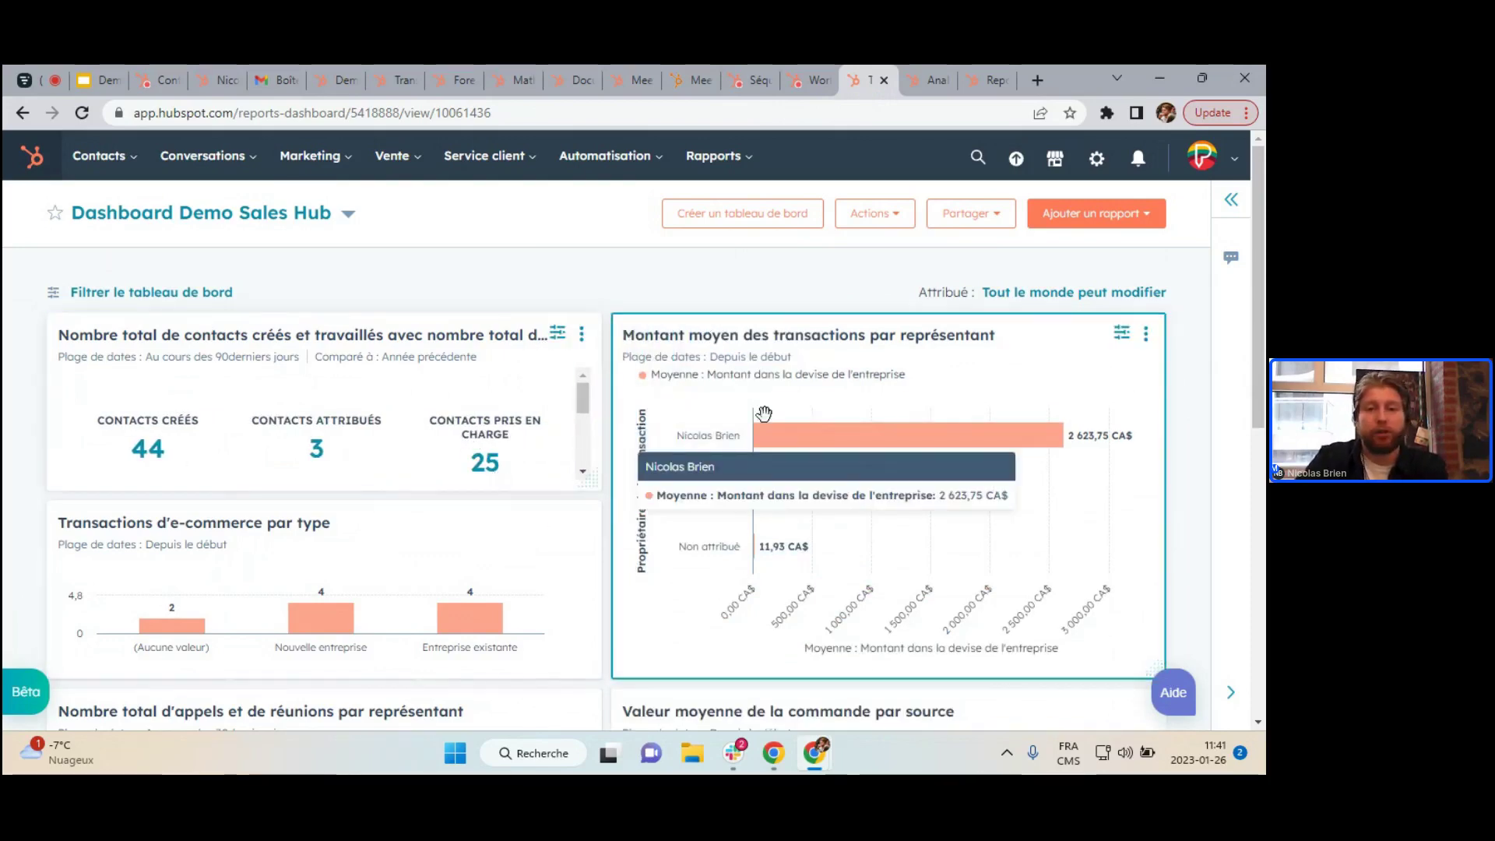
Look over the dashboard's other reports and open the "Nombre total d'activités terminées" report in the sales analytics.
scroll(735, 575, "down", 2)
scroll(468, 498, "up", 1)
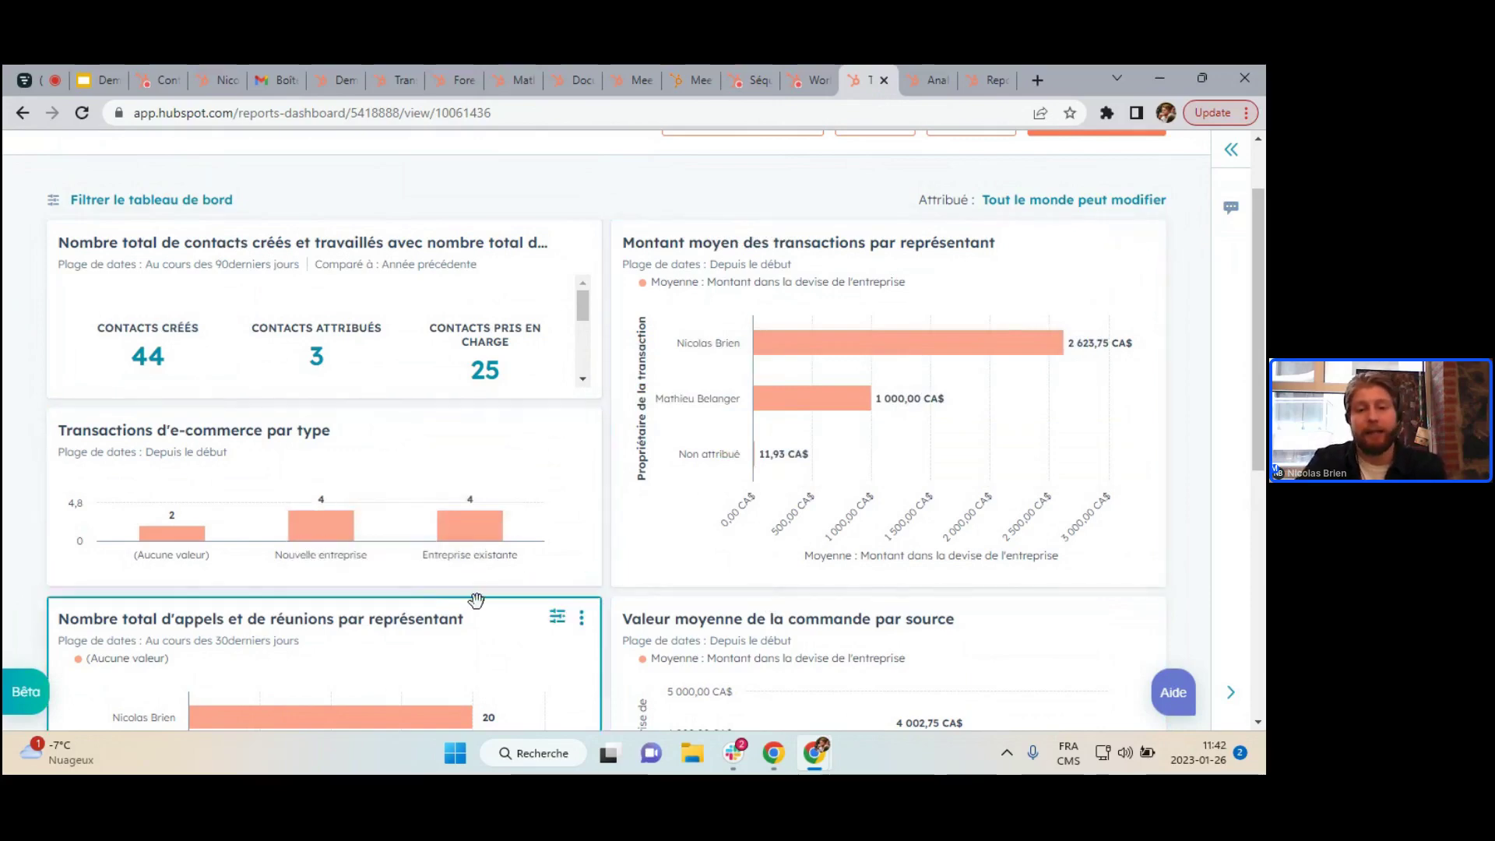
scroll(460, 602, "down", 1)
scroll(460, 602, "up", 2)
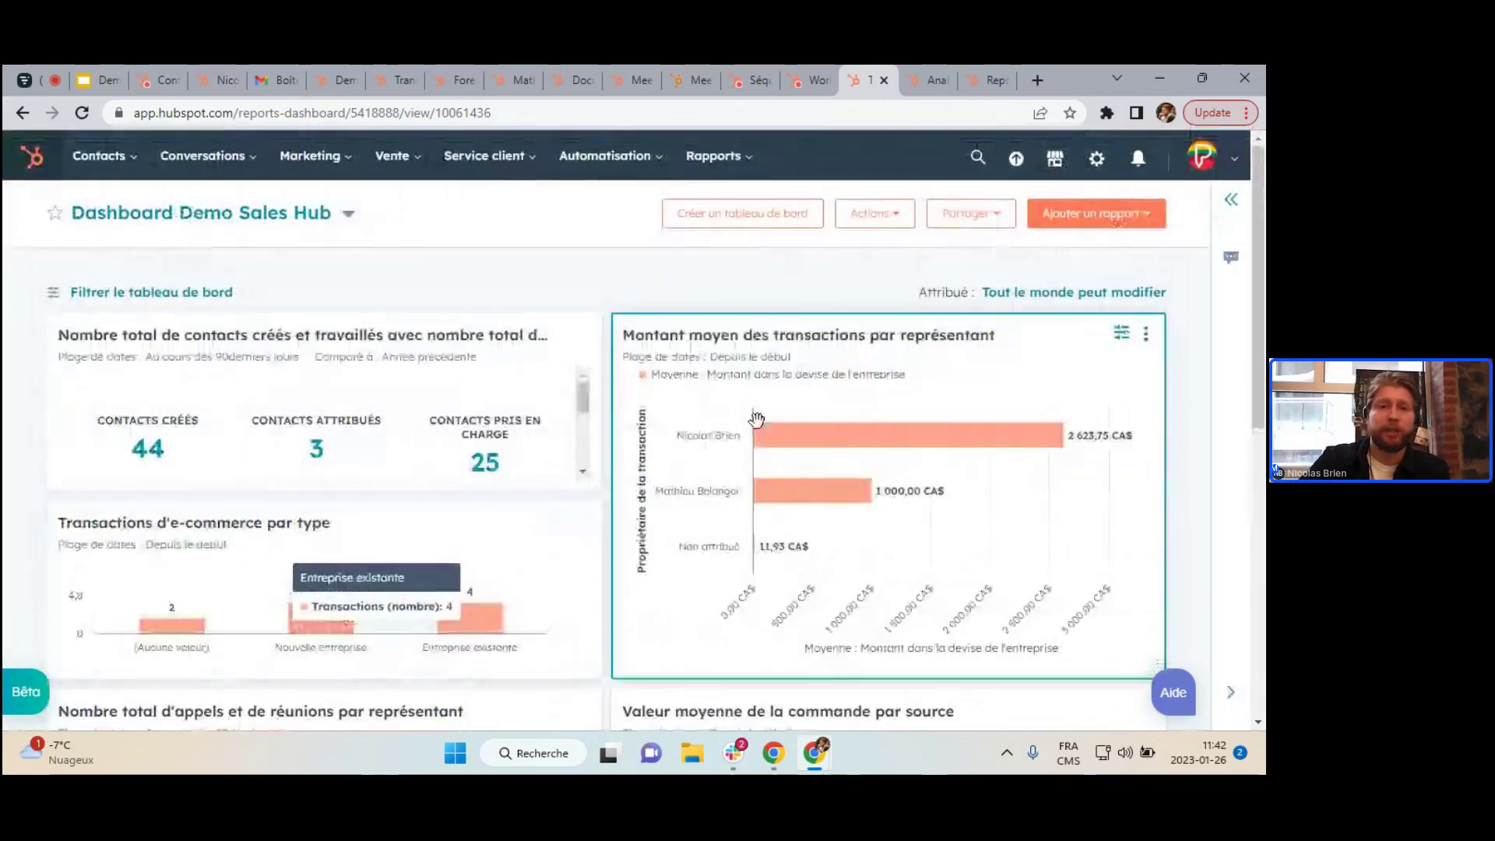
left_click(927, 82)
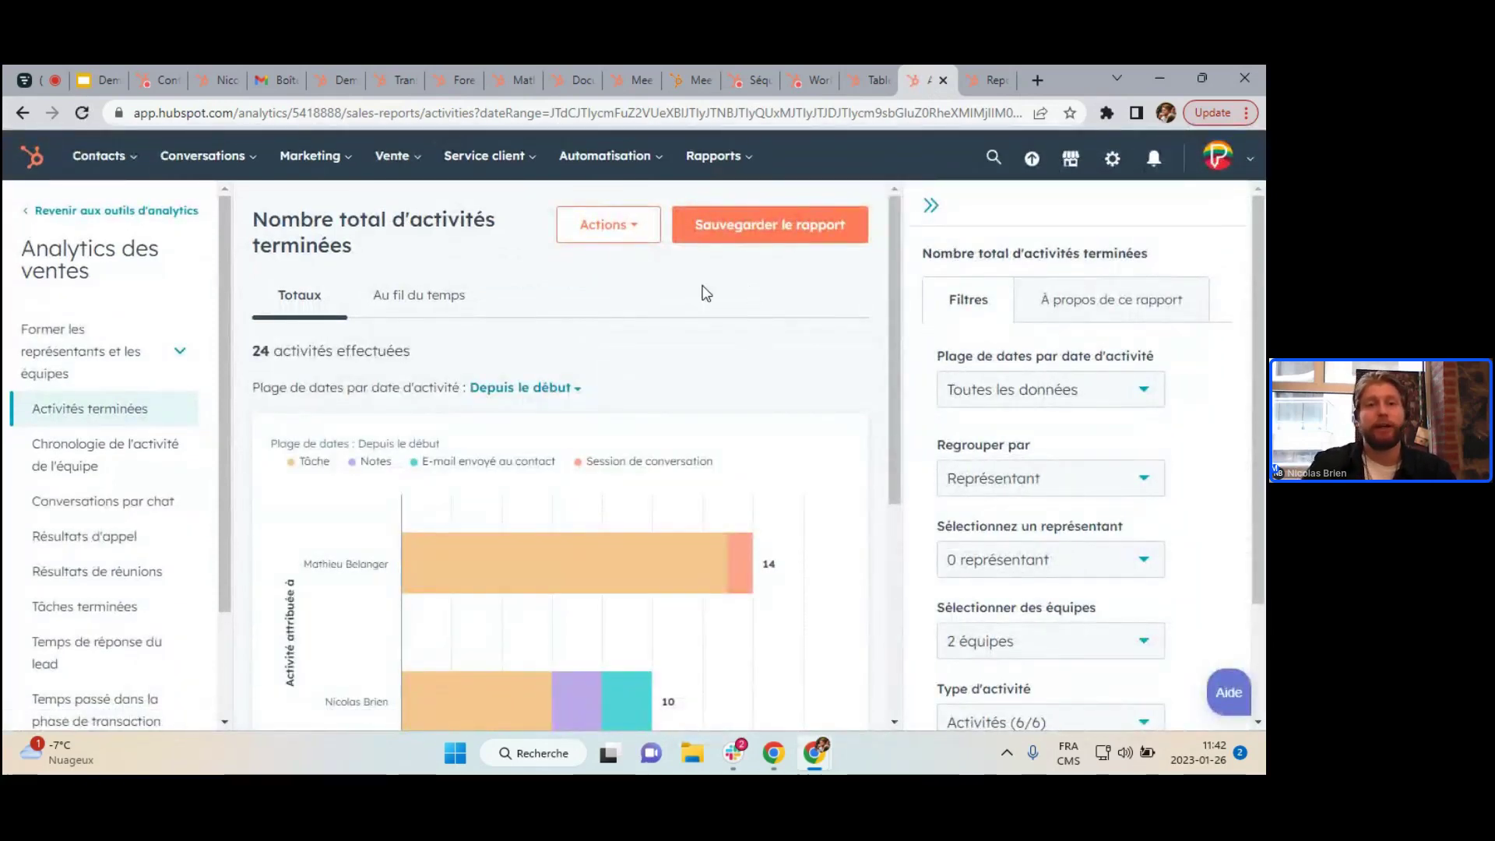
Examine the completed activities report, including the breakdown chart per representative and the activity table below it.
mouse_move(711, 158)
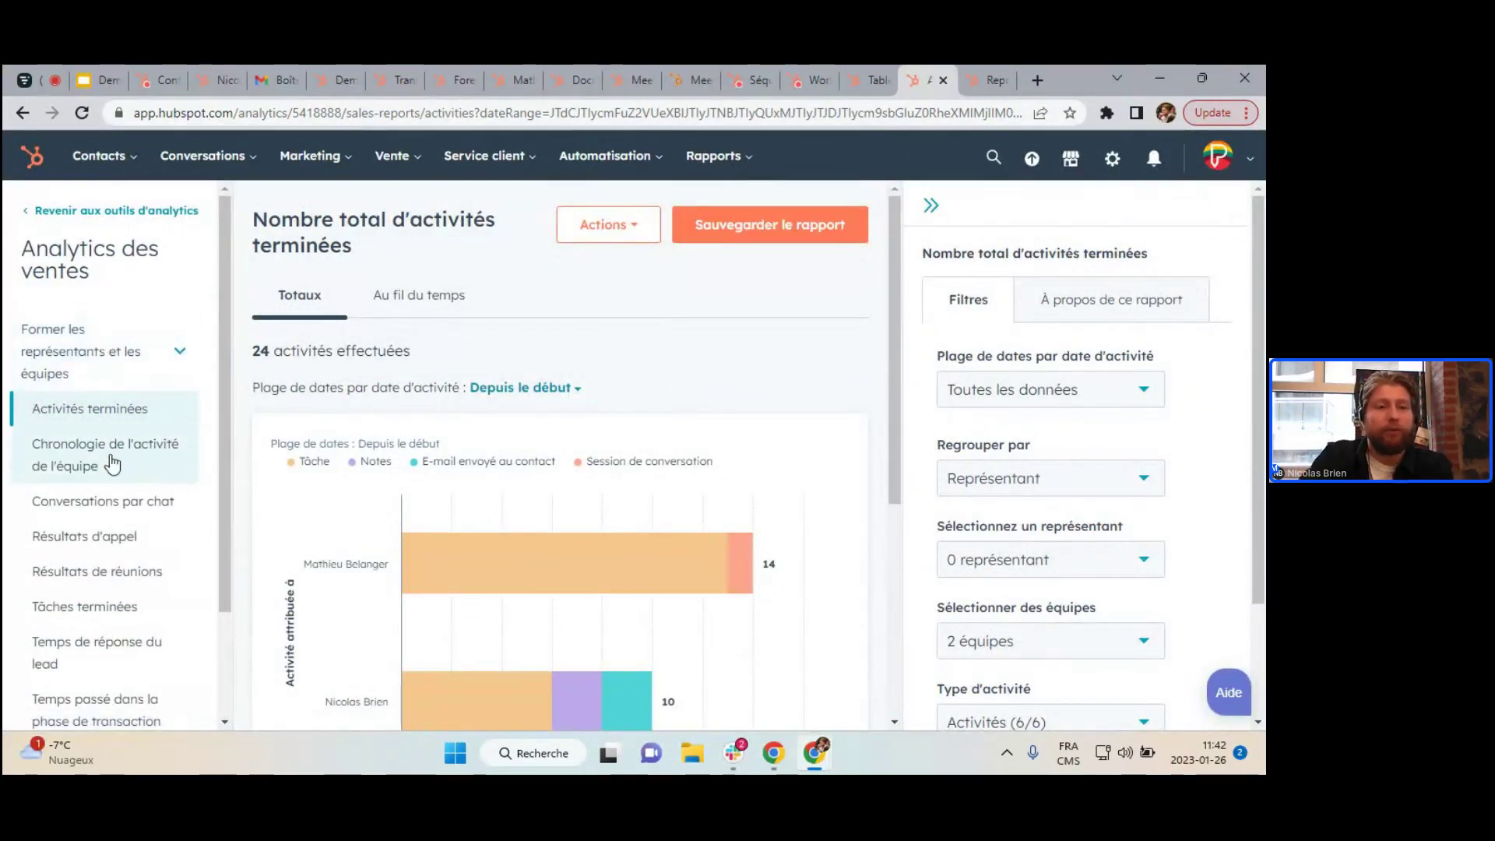
scroll(110, 464, "down", 1)
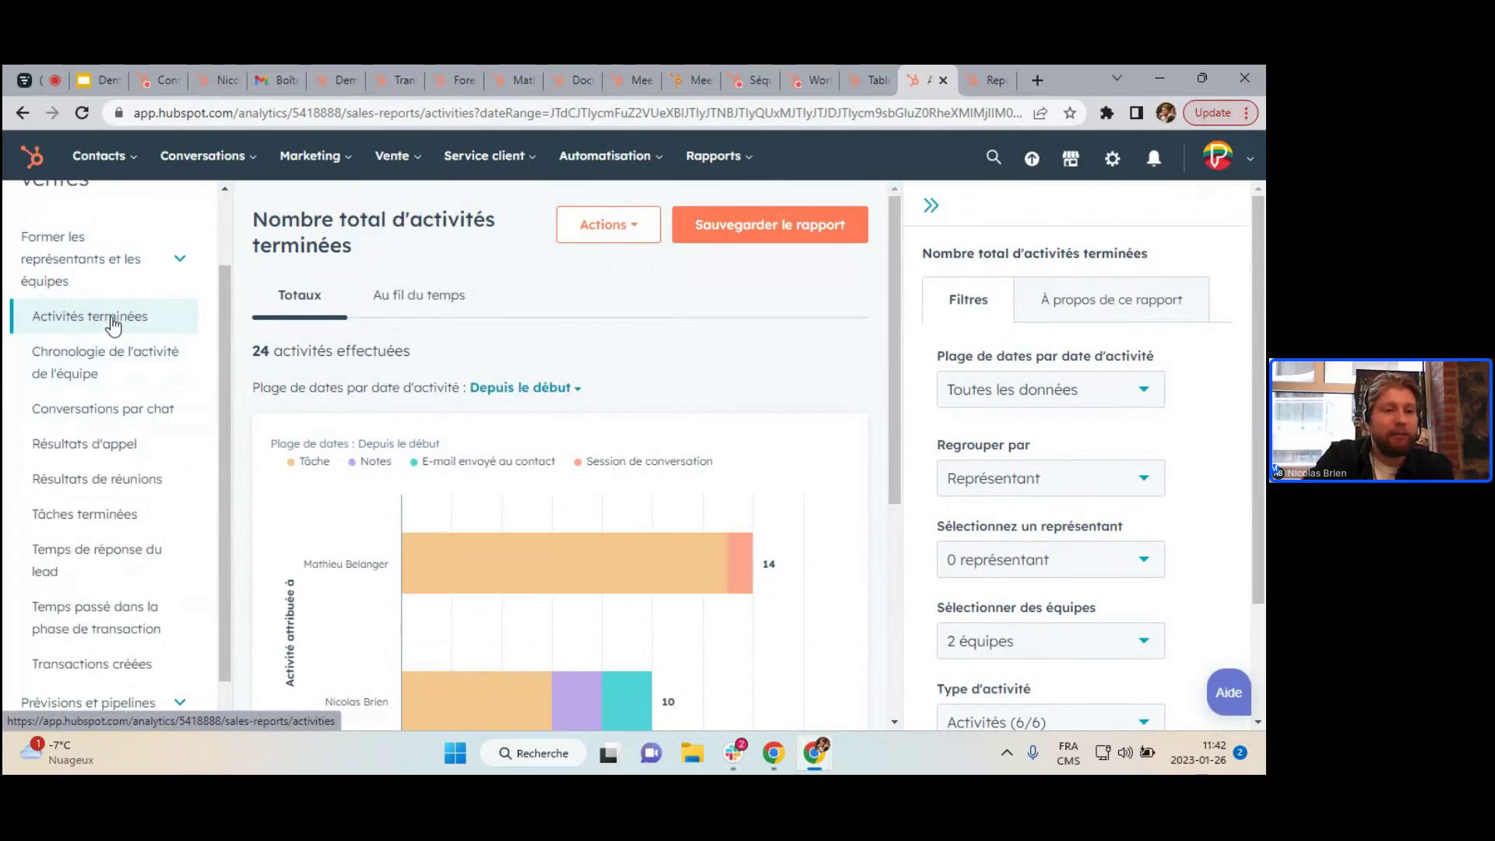
mouse_move(735, 610)
scroll(735, 610, "down", 1)
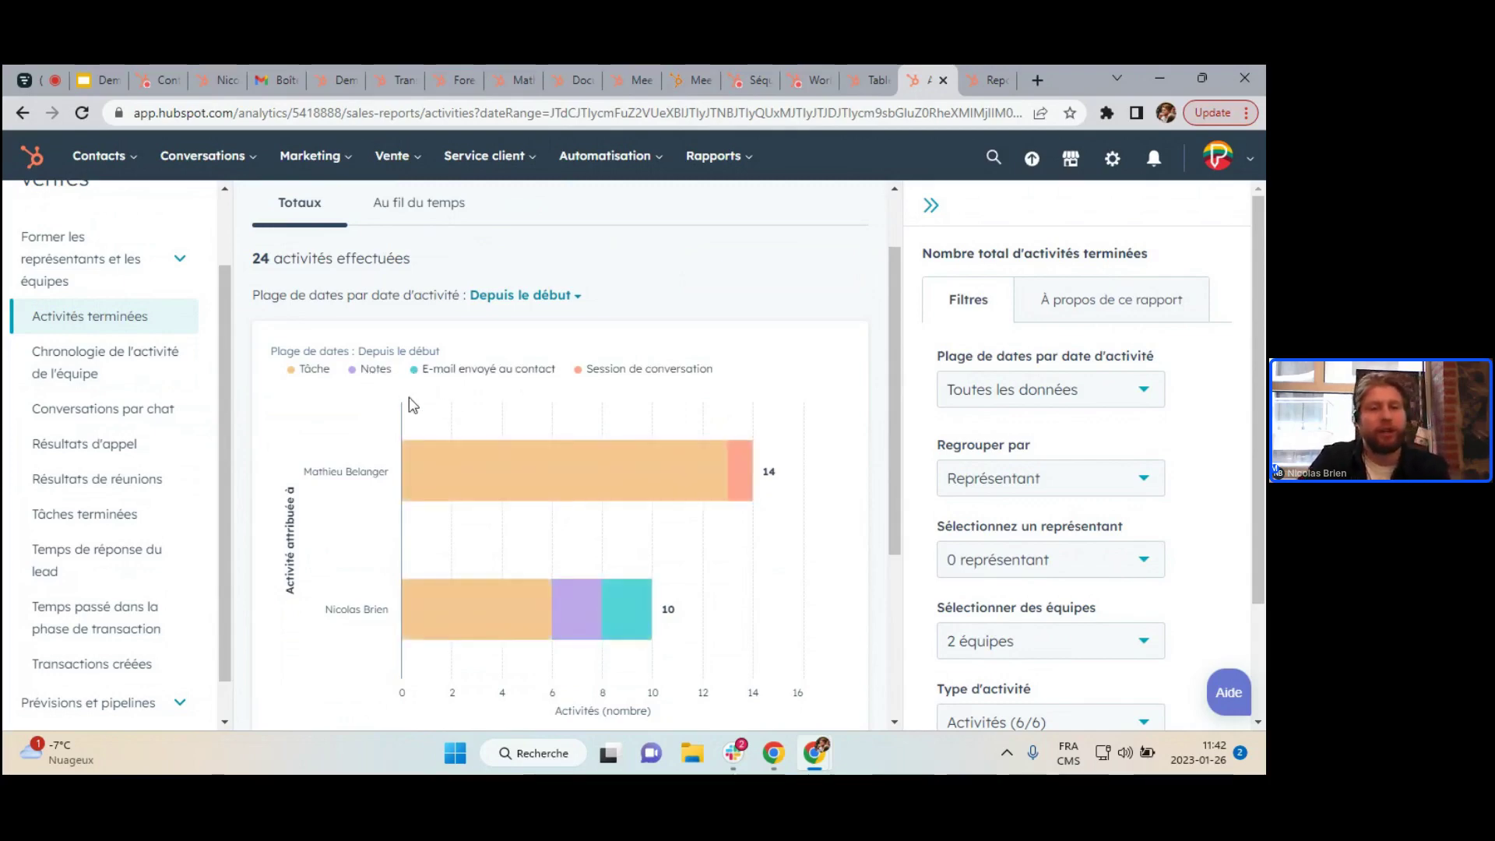
mouse_move(531, 536)
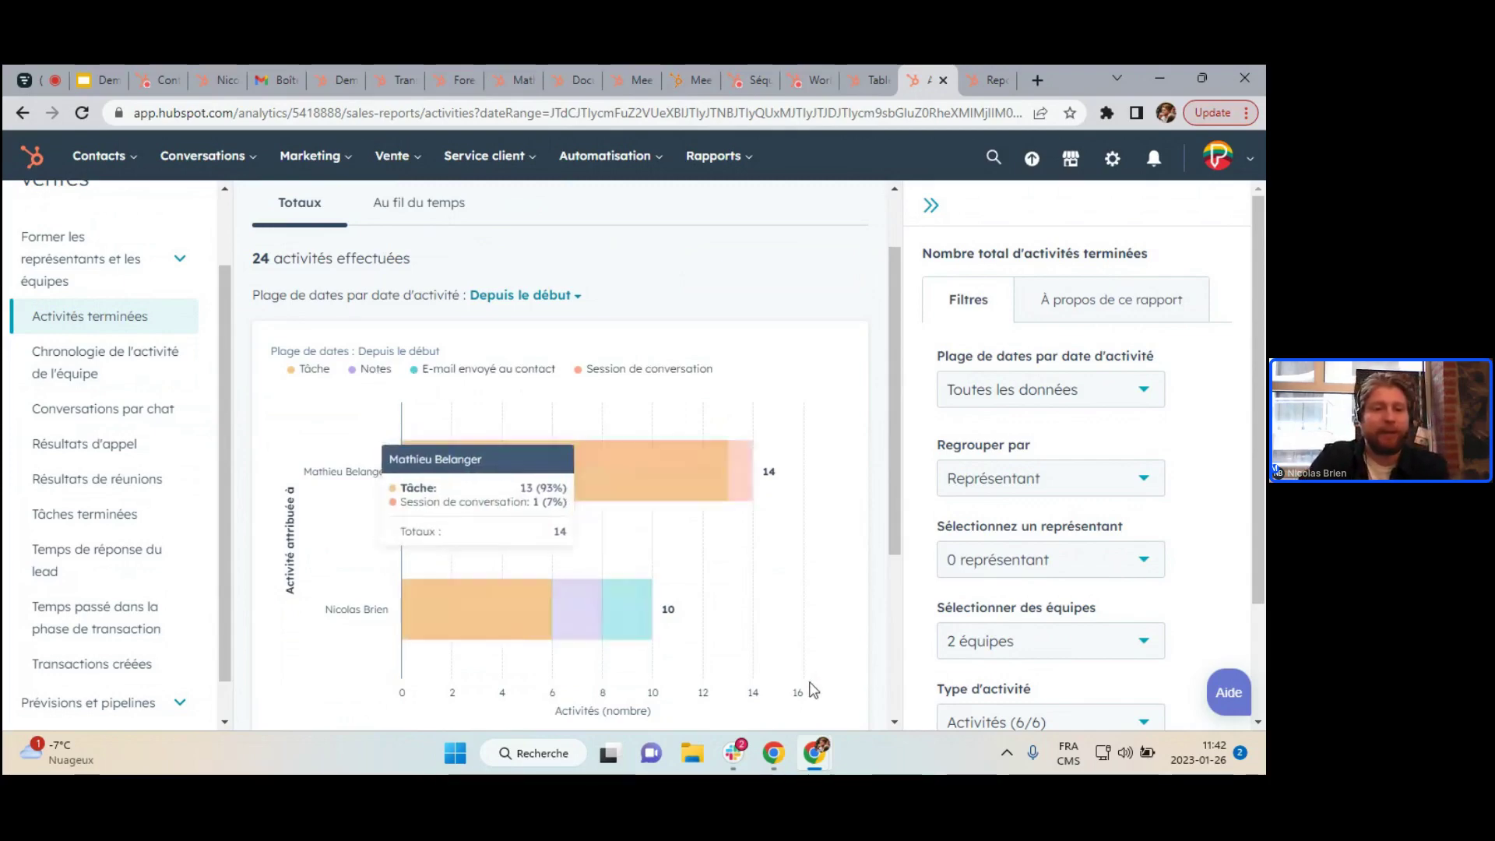
scroll(768, 666, "down", 4)
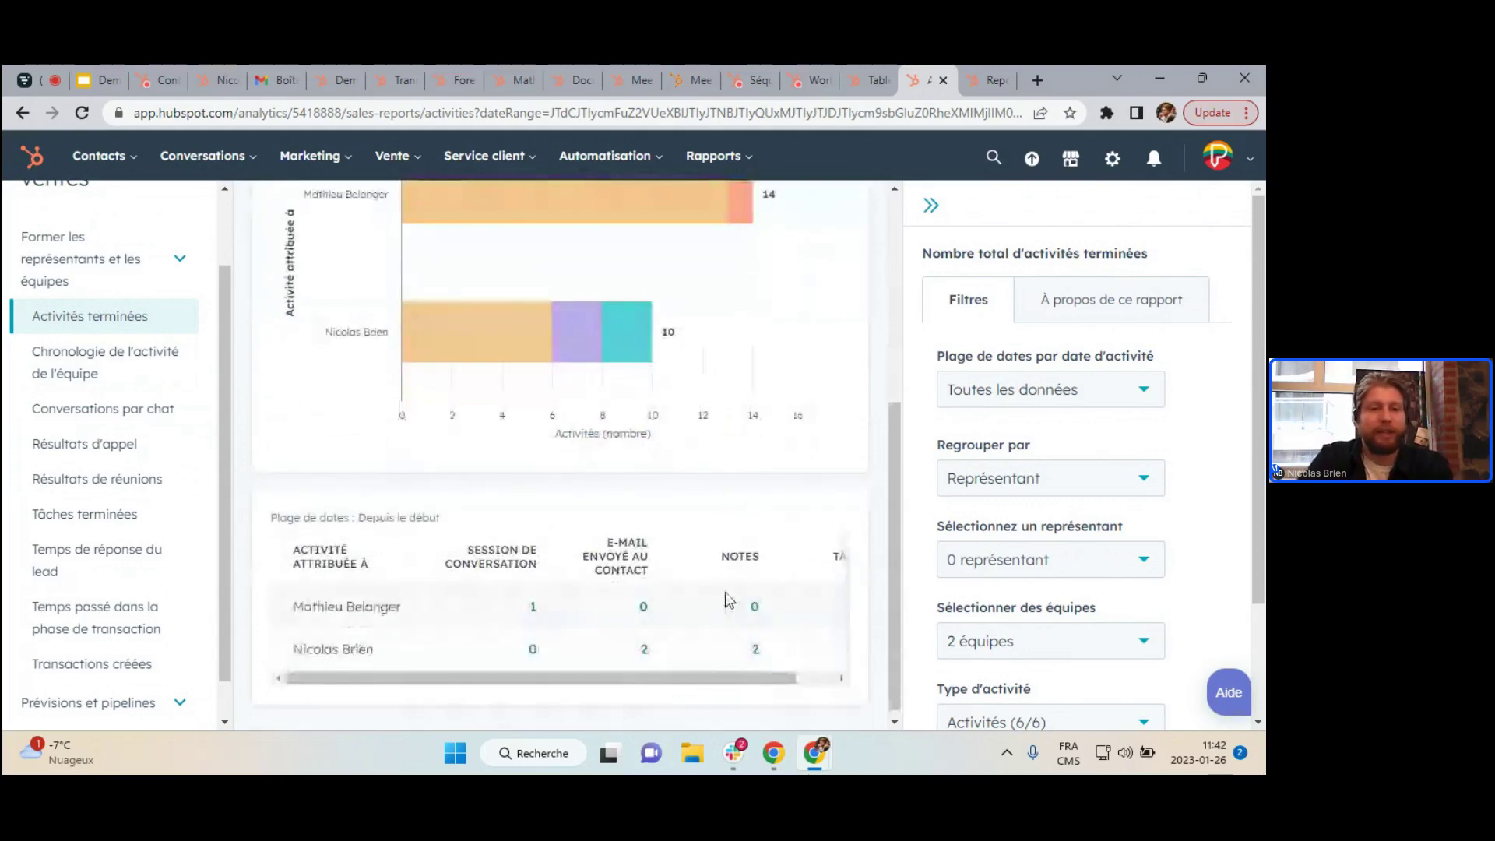
scroll(728, 599, "up", 5)
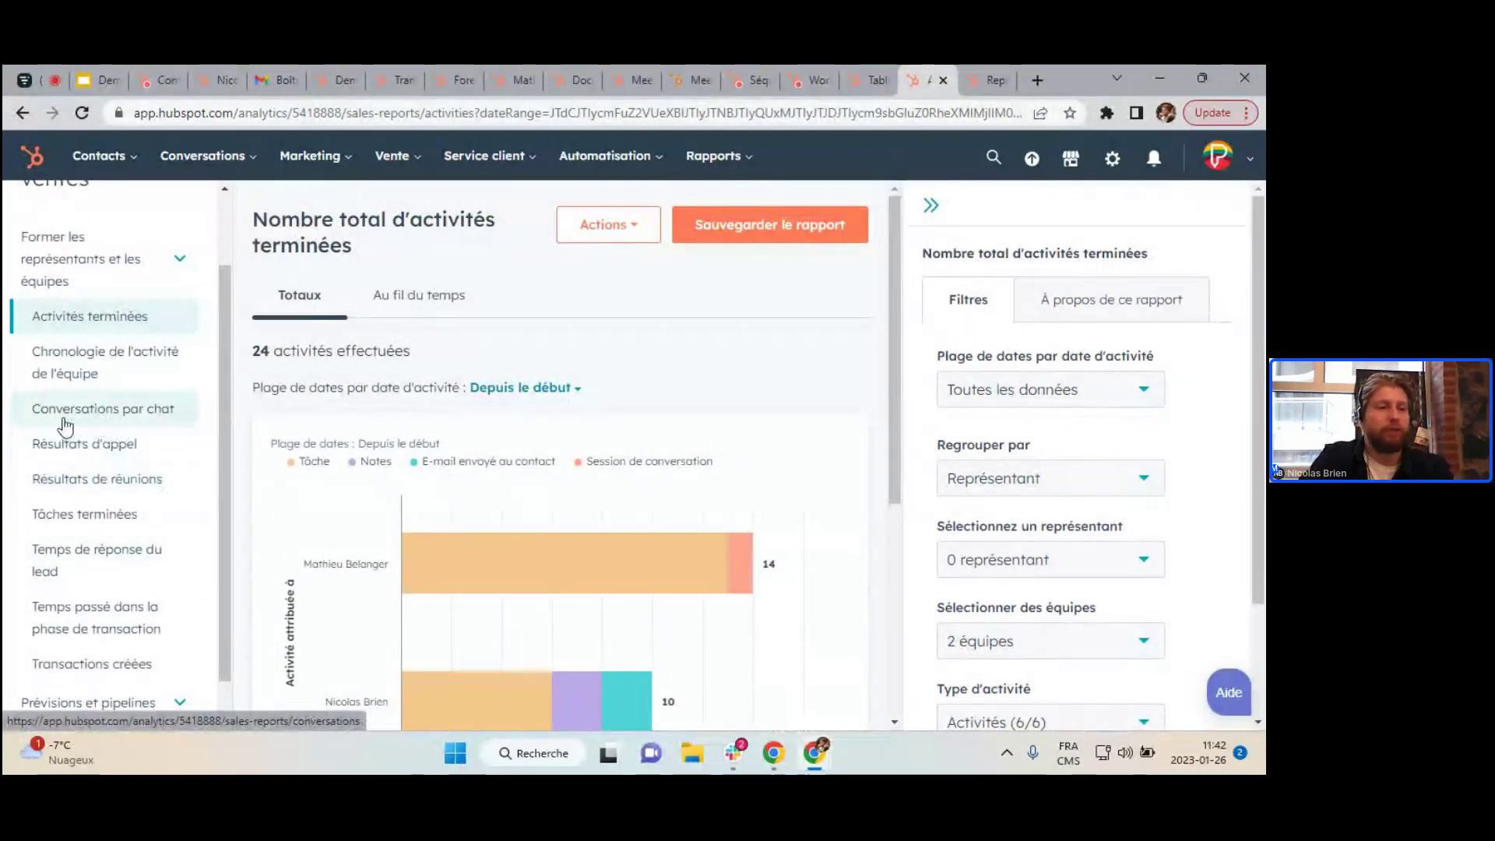
Expand the "Résultats des ventes" report group, open the "Vitesse de transaction" report and examine its chart by deal owner.
scroll(74, 428, "down", 1)
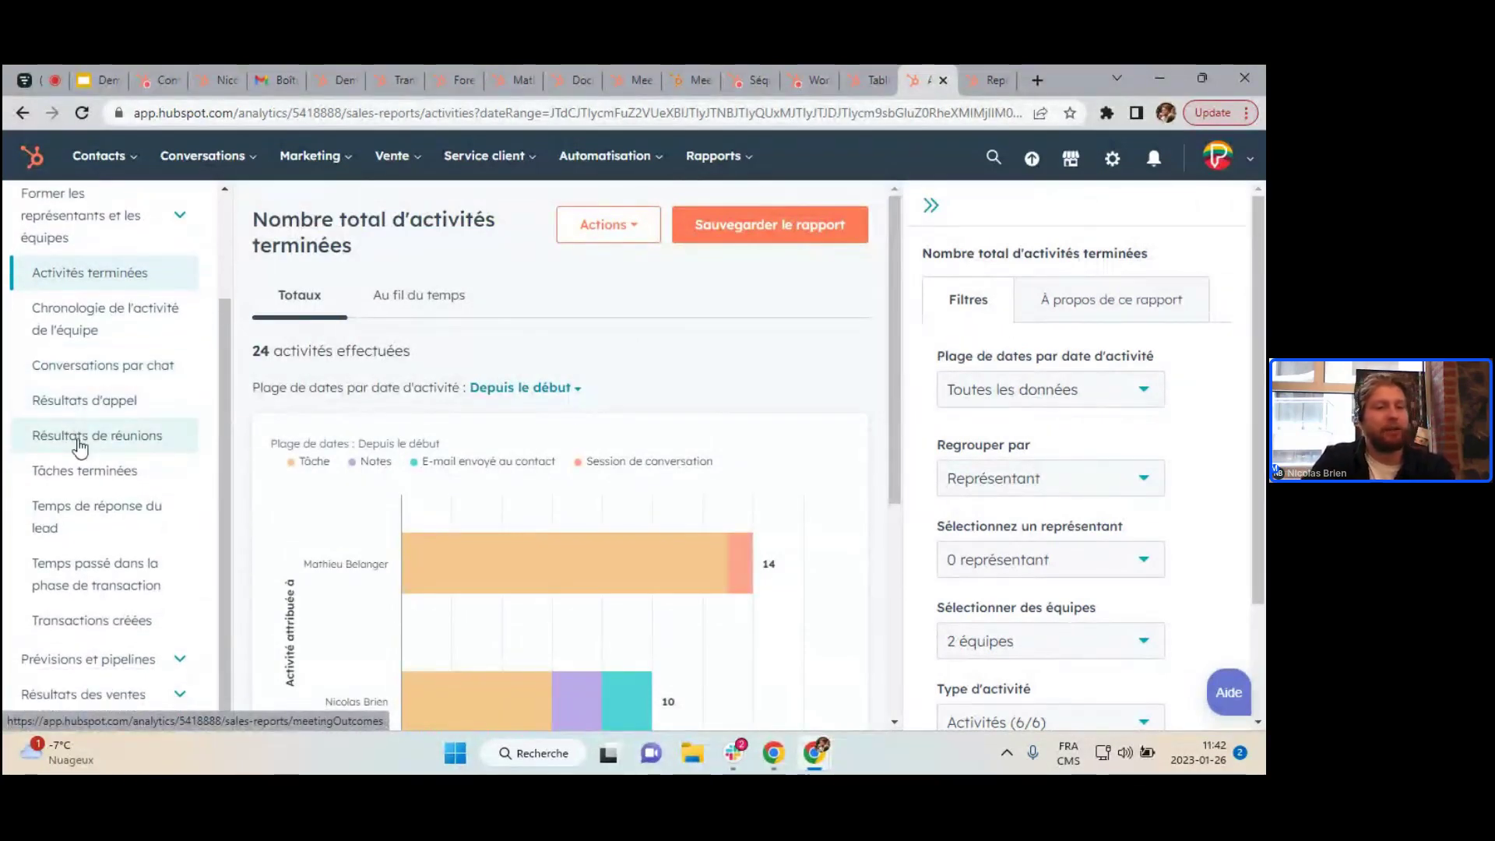
left_click(107, 695)
scroll(103, 685, "down", 3)
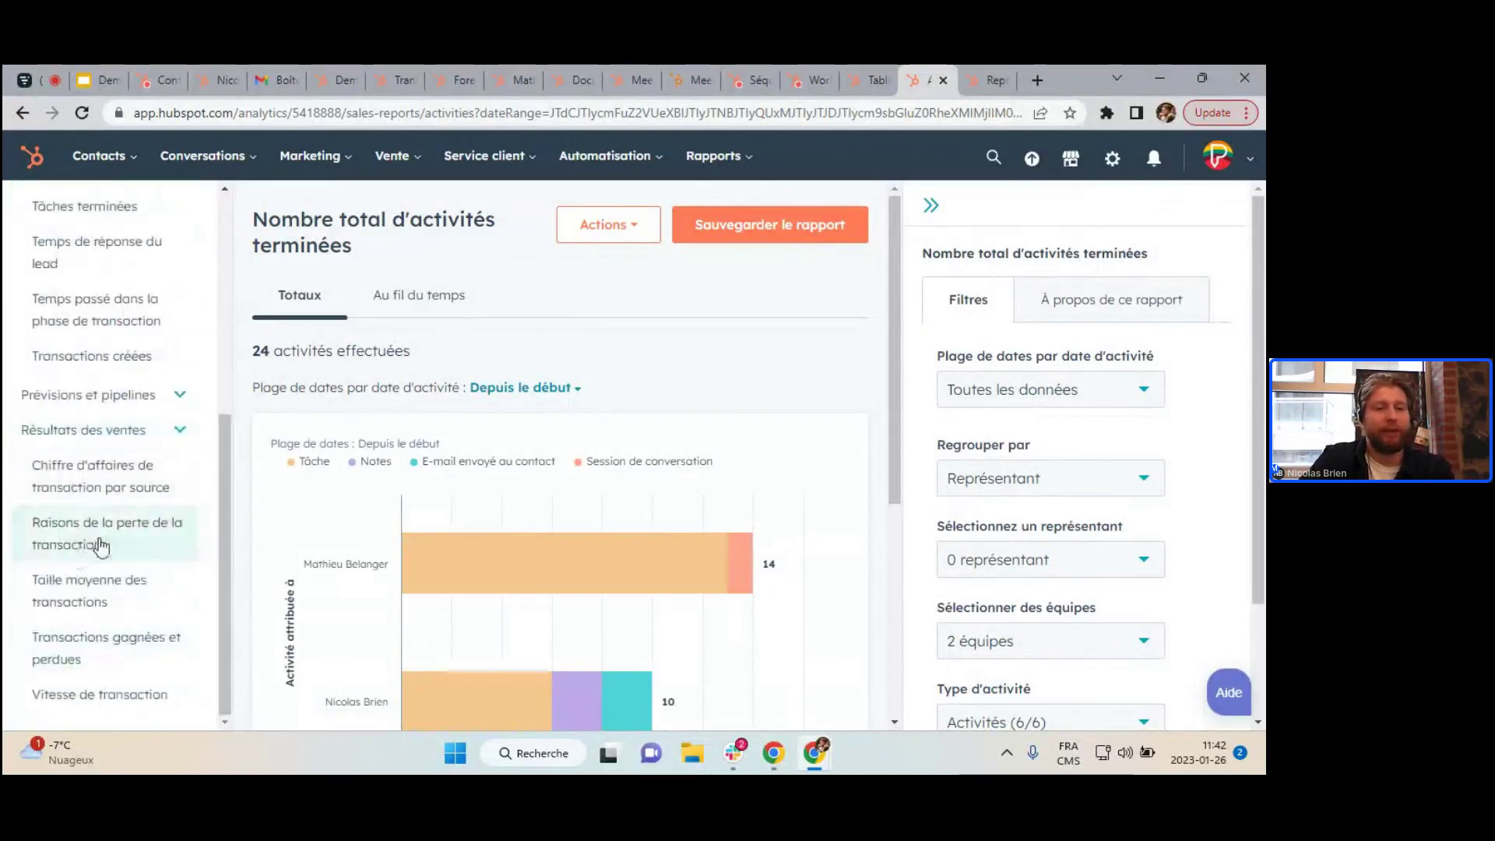
left_click(116, 711)
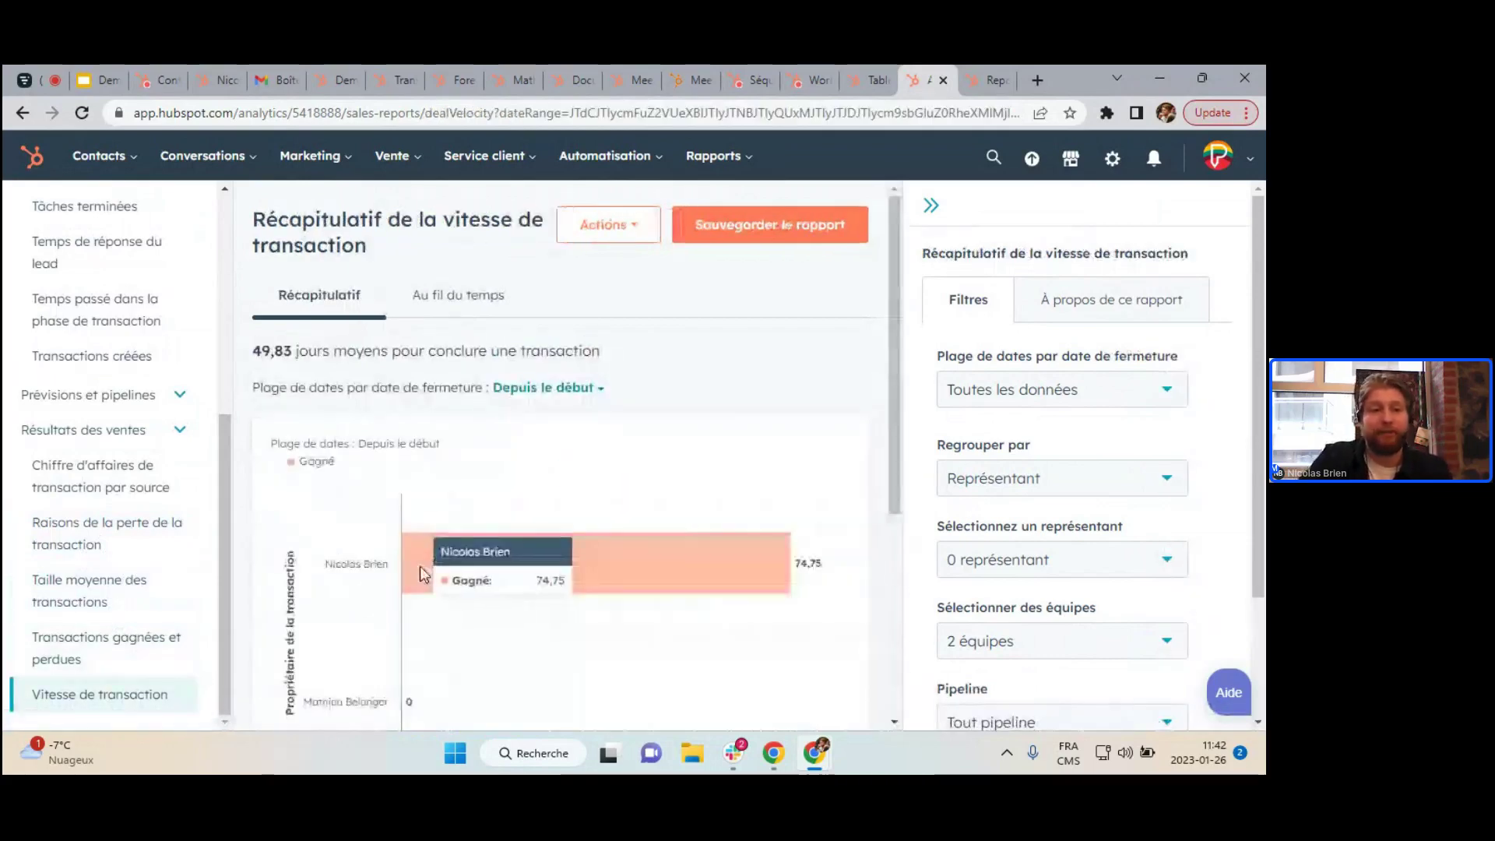
scroll(504, 656, "down", 3)
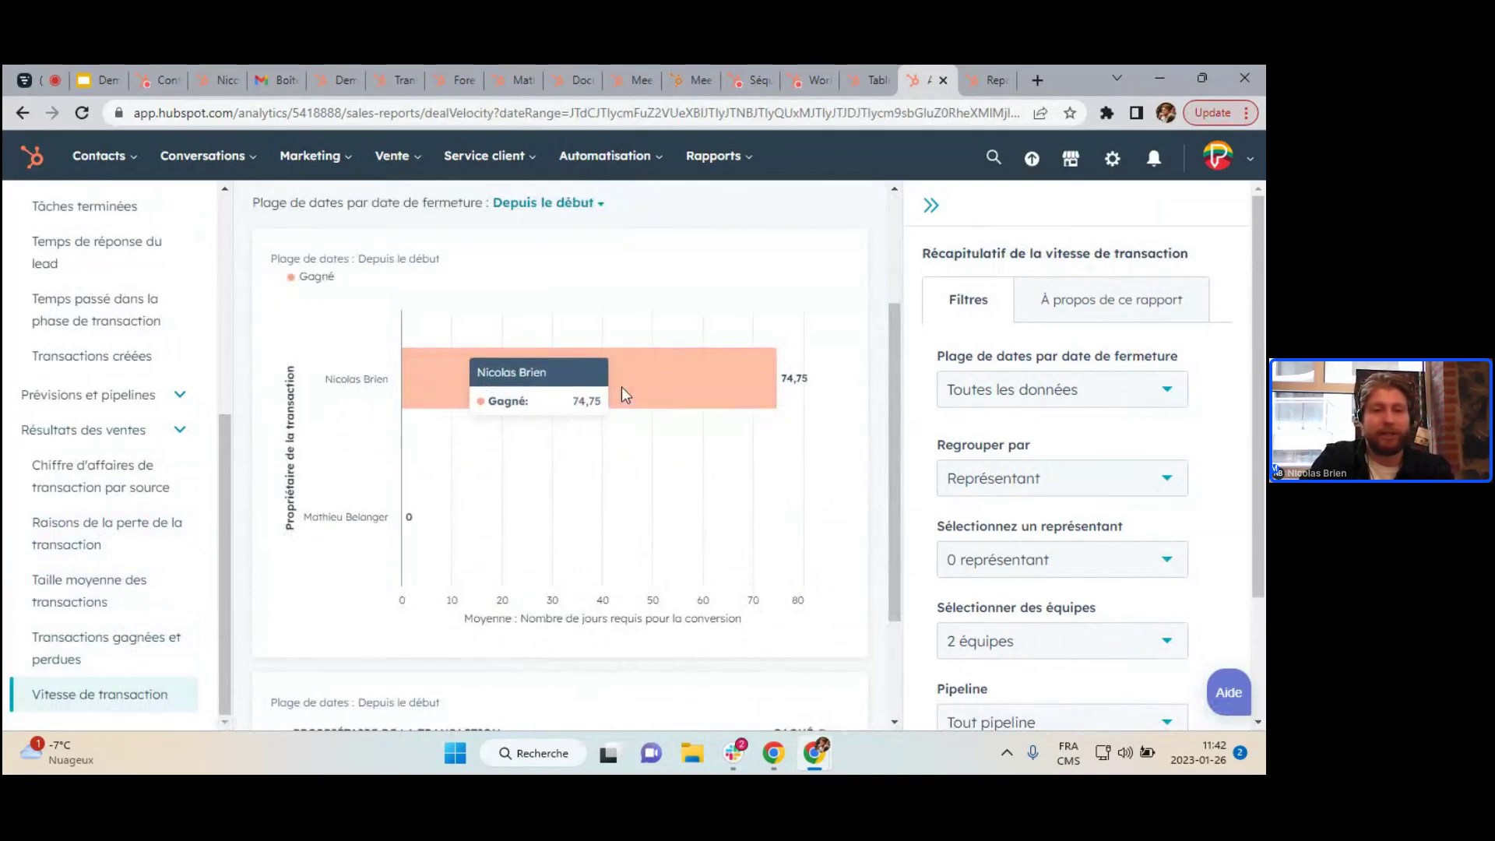
scroll(621, 387, "up", 1)
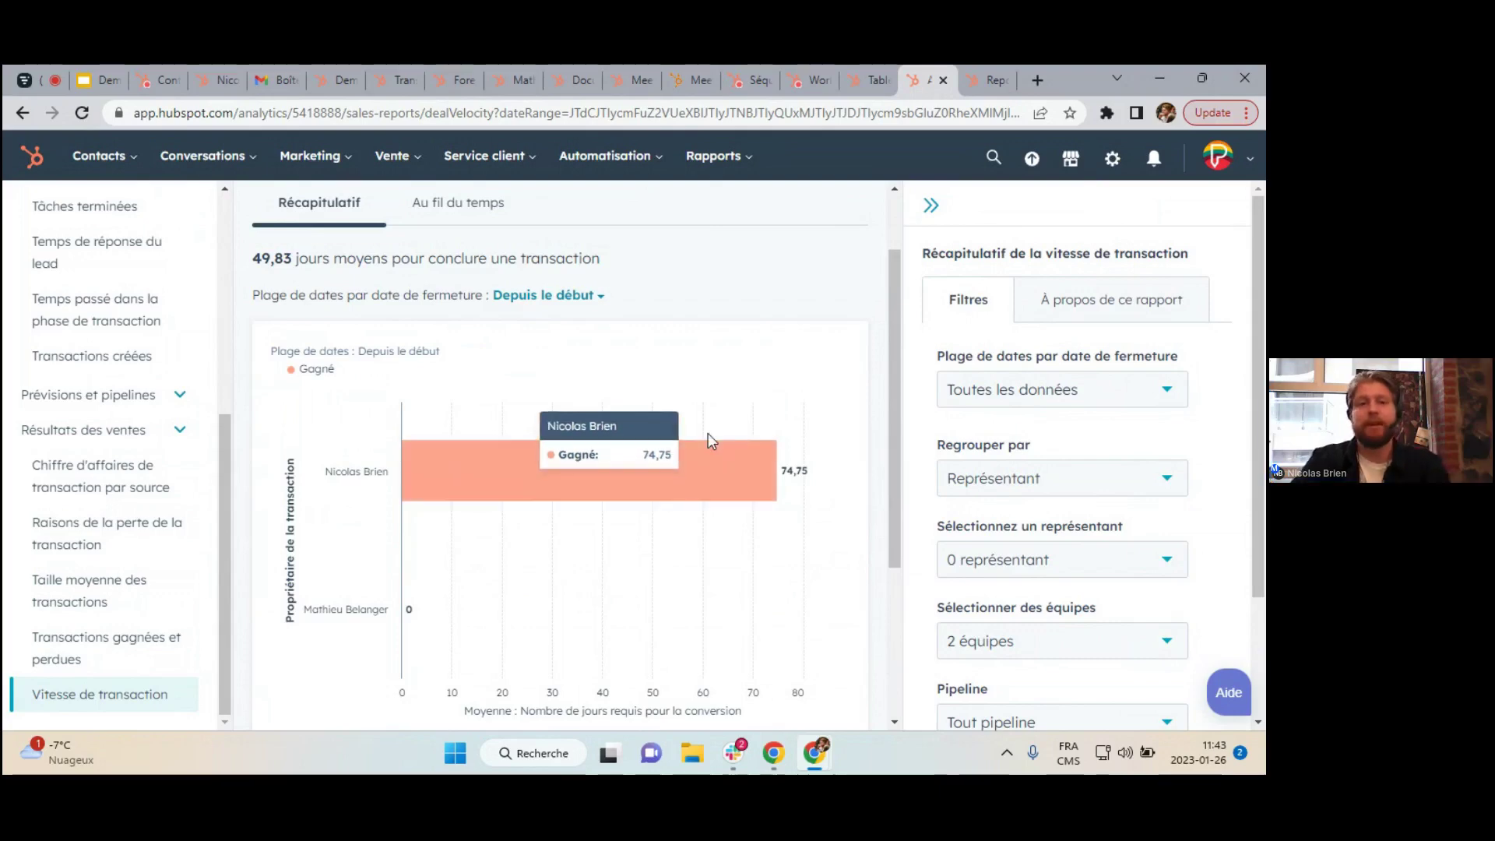
scroll(141, 505, "up", 5)
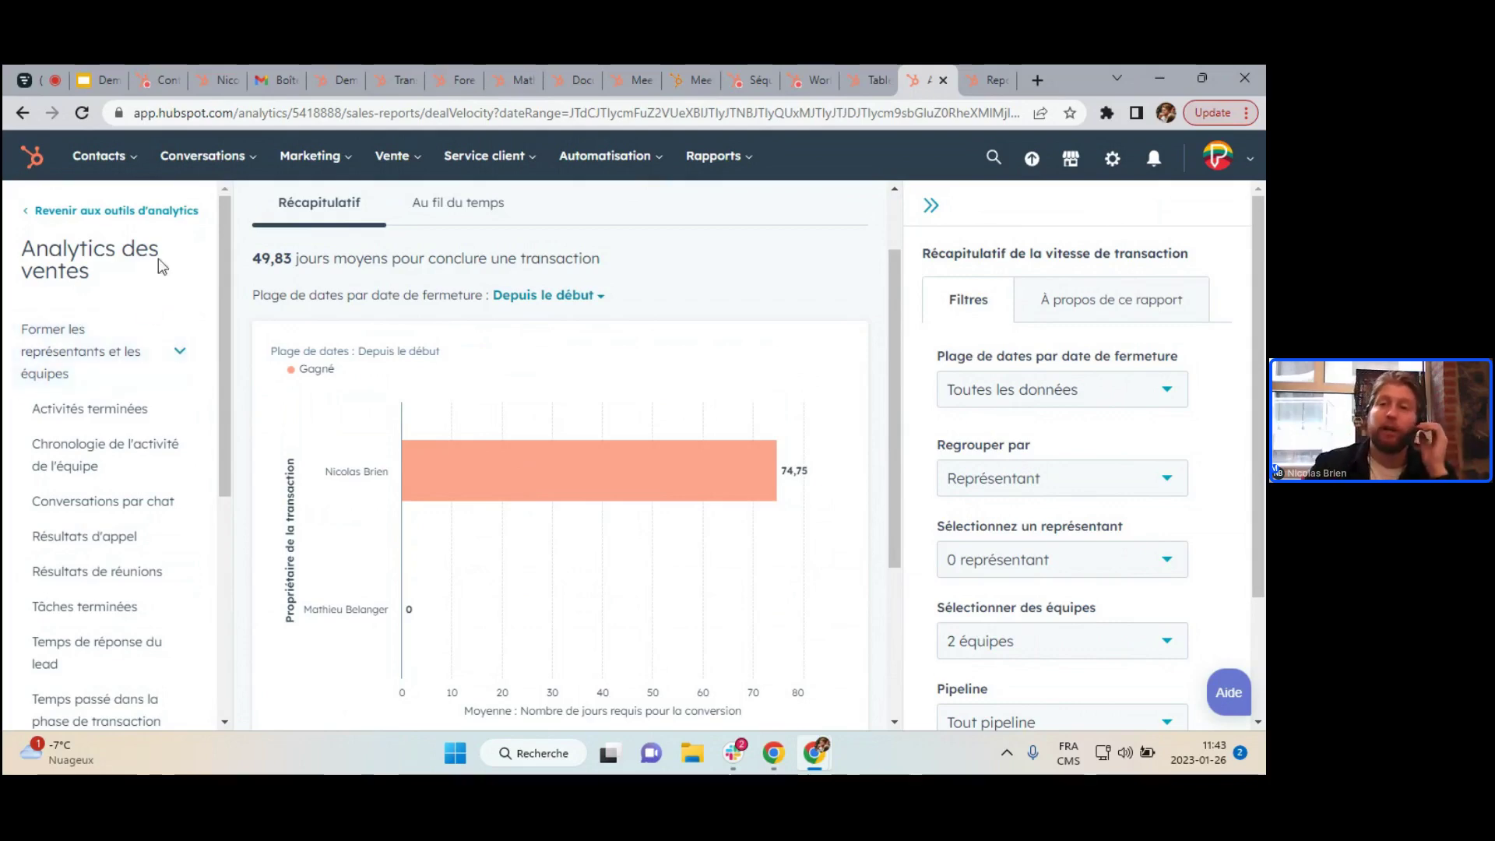
Switch to the custom report builder and add Transactions as a secondary data source alongside Contacts.
left_click(989, 81)
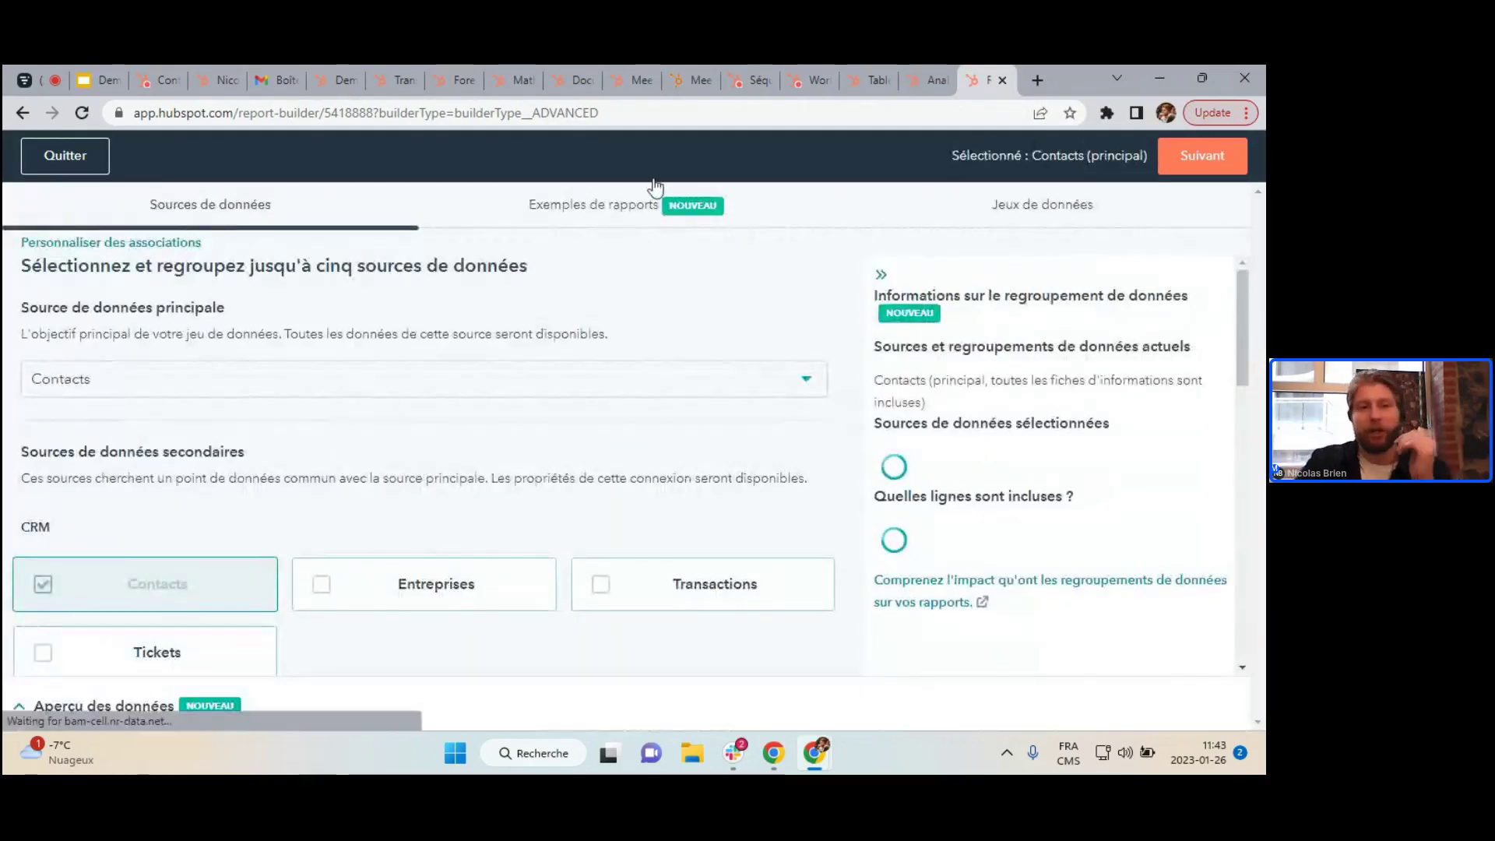
left_click(612, 209)
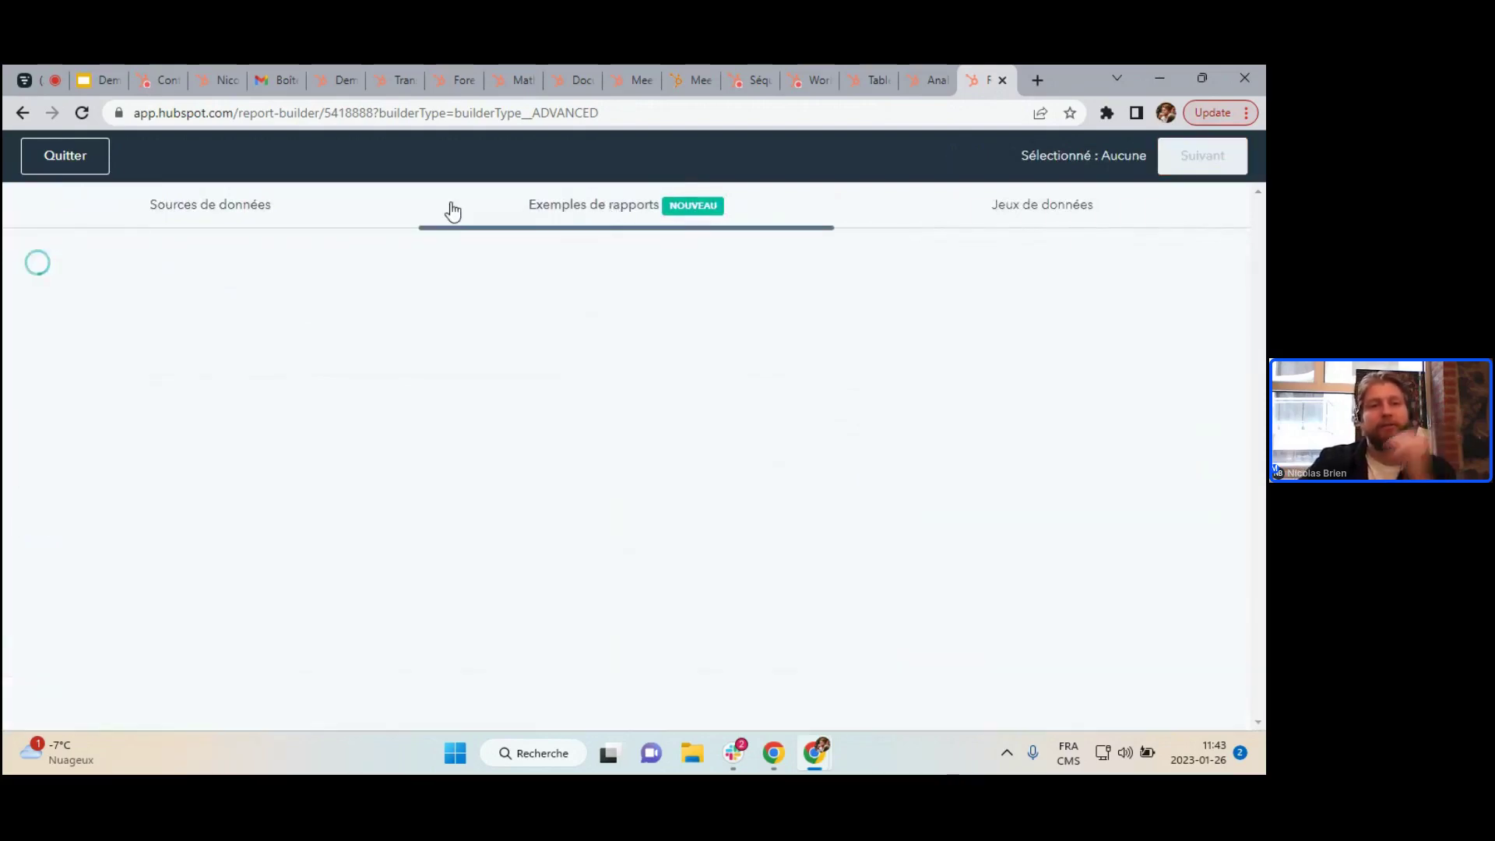
left_click(300, 214)
left_click(695, 588)
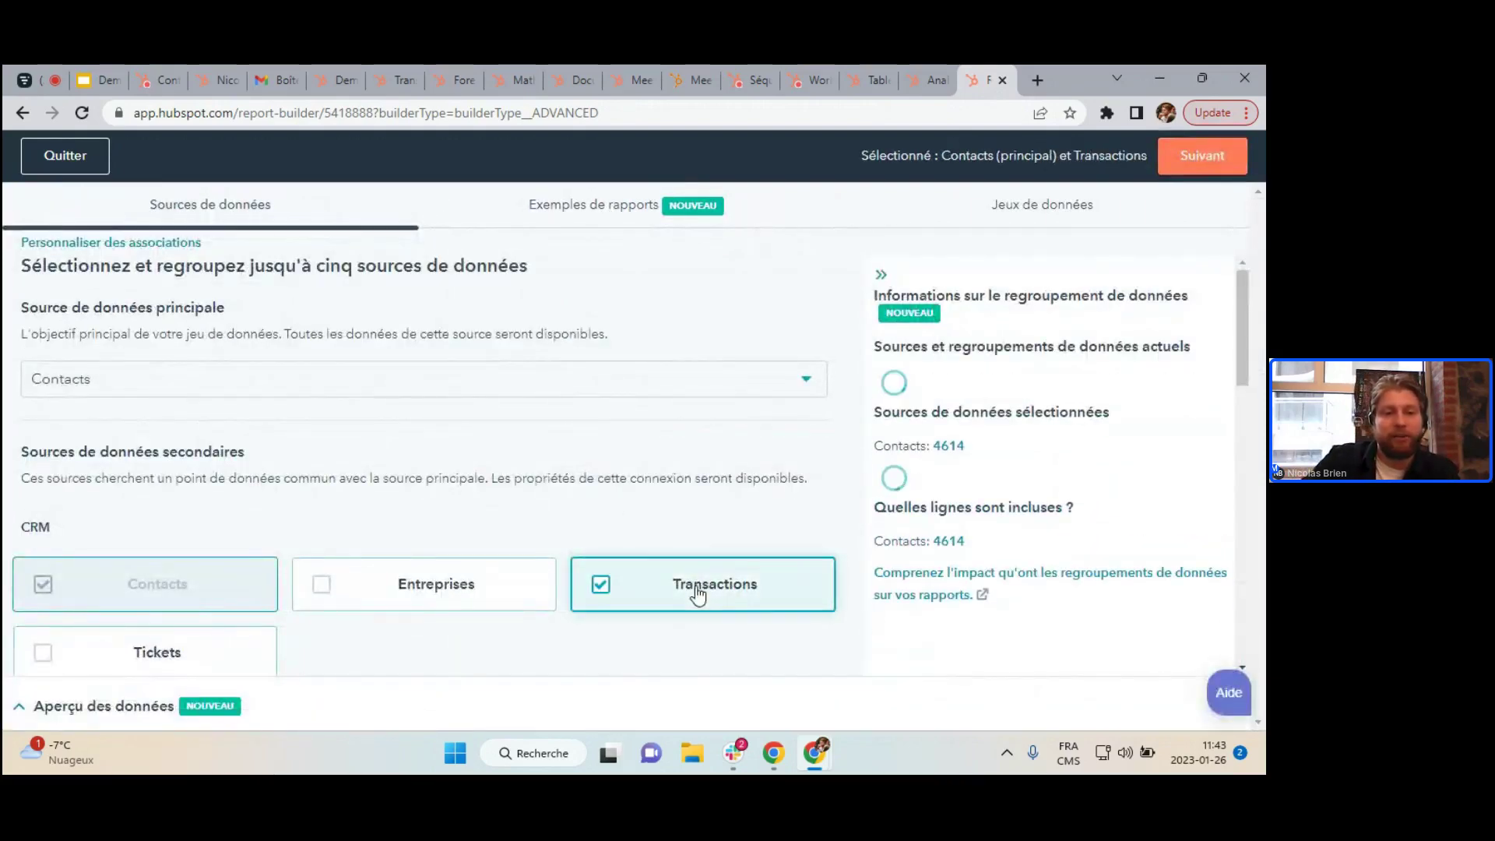
Browse the sample reports and open "Quels contacts ont conclu les transactions les plus lucratives ce mois-ci ?" in the report editor.
left_click(569, 220)
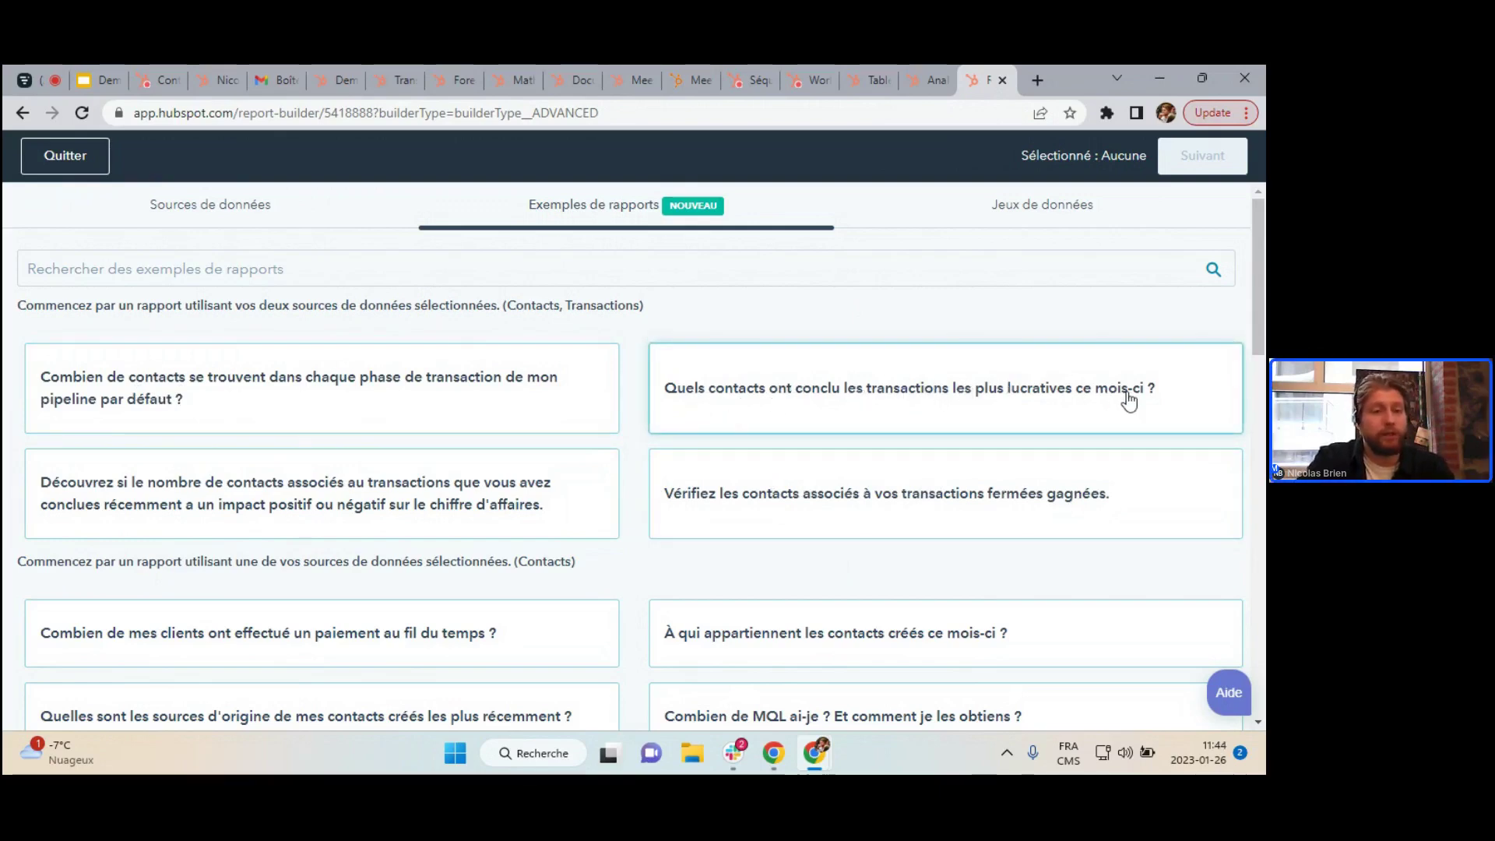
scroll(748, 455, "down", 2)
scroll(749, 454, "down", 1)
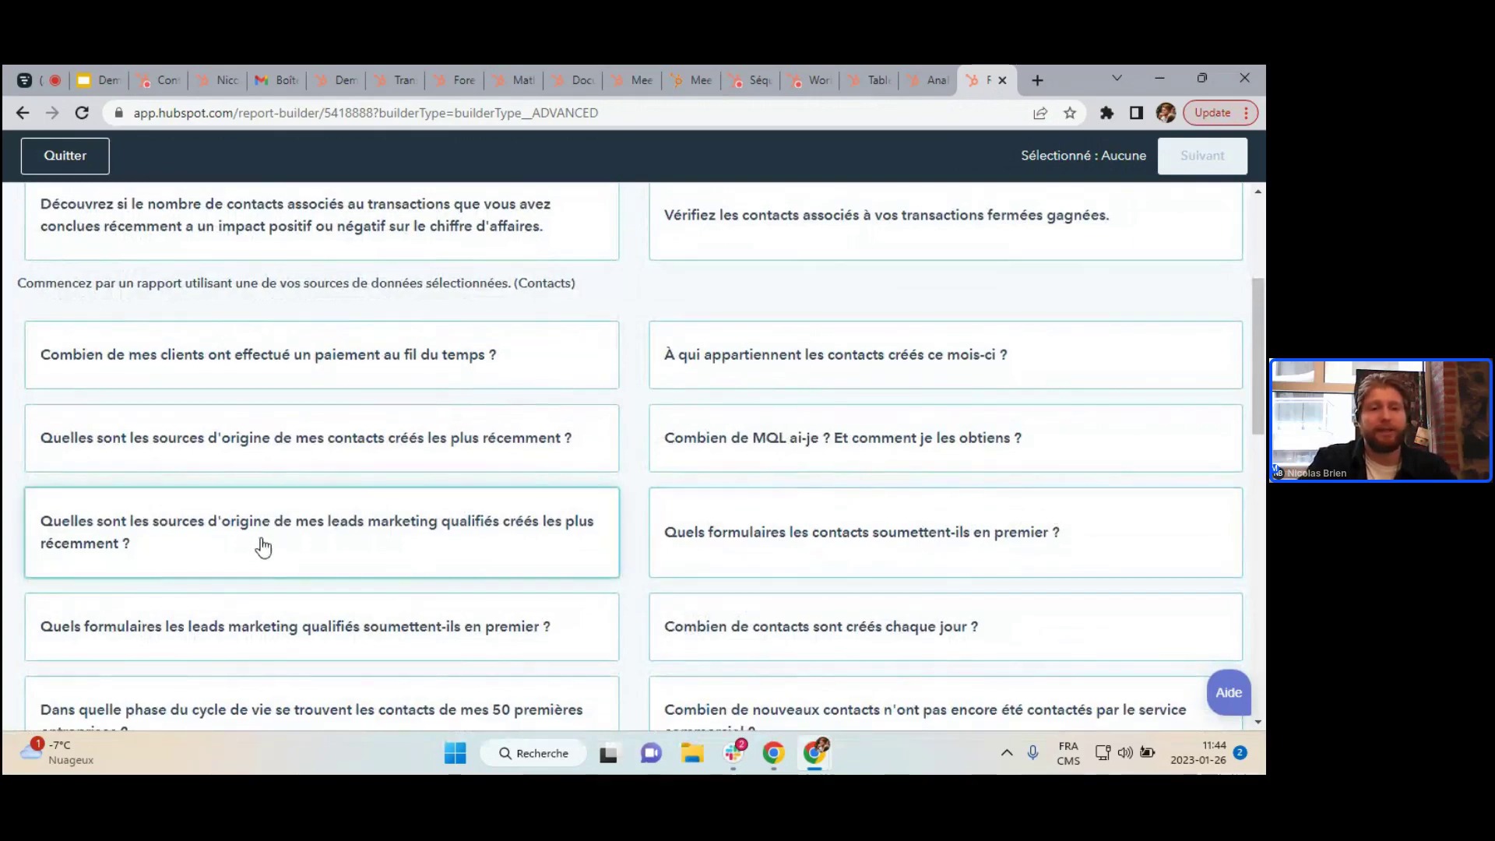
scroll(261, 545, "down", 4)
scroll(262, 544, "down", 5)
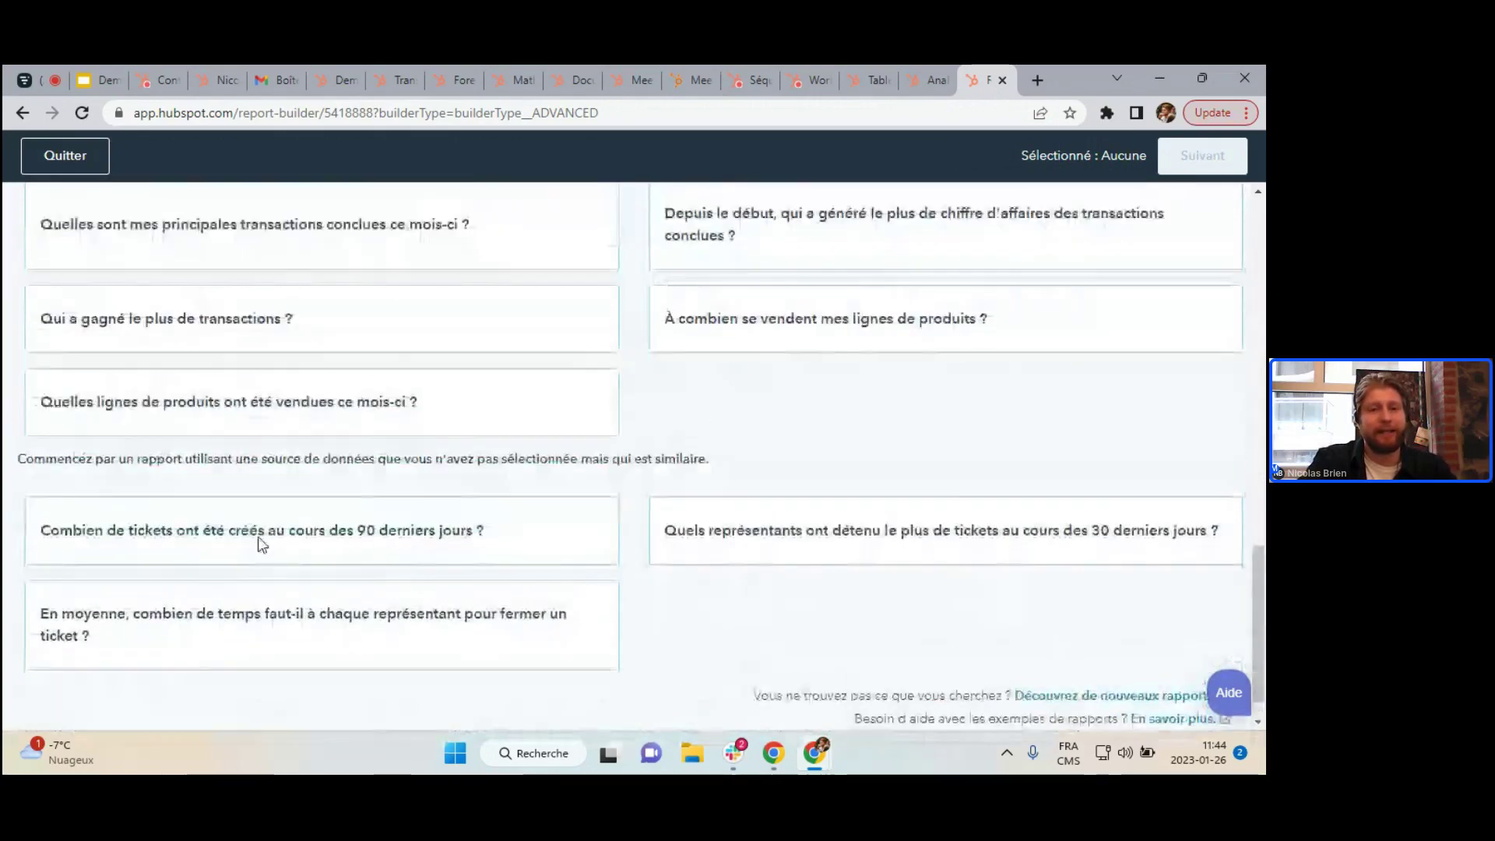
scroll(260, 541, "up", 10)
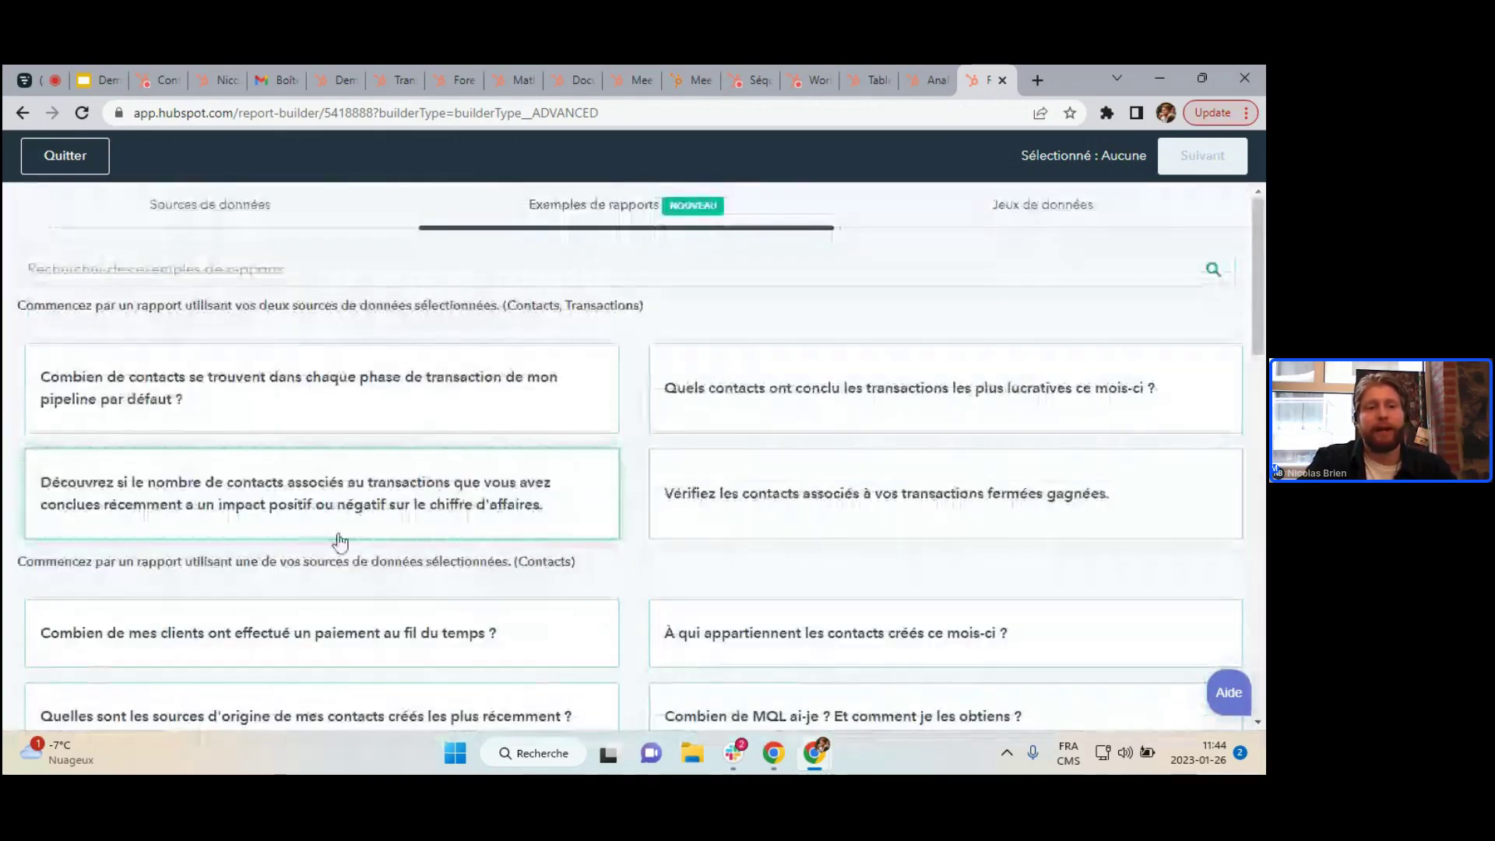
left_click(877, 423)
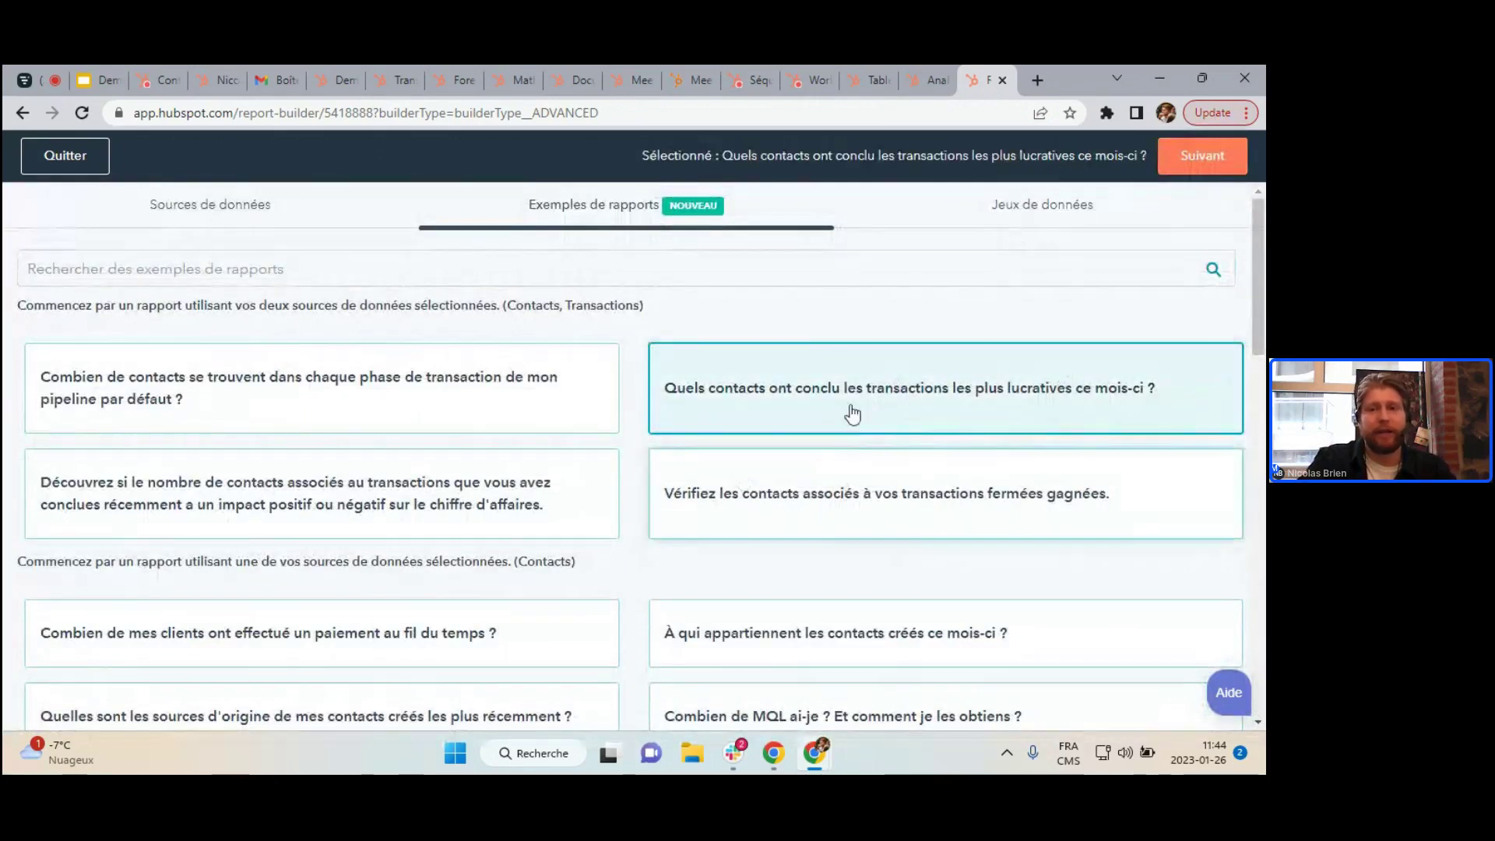
left_click(1192, 160)
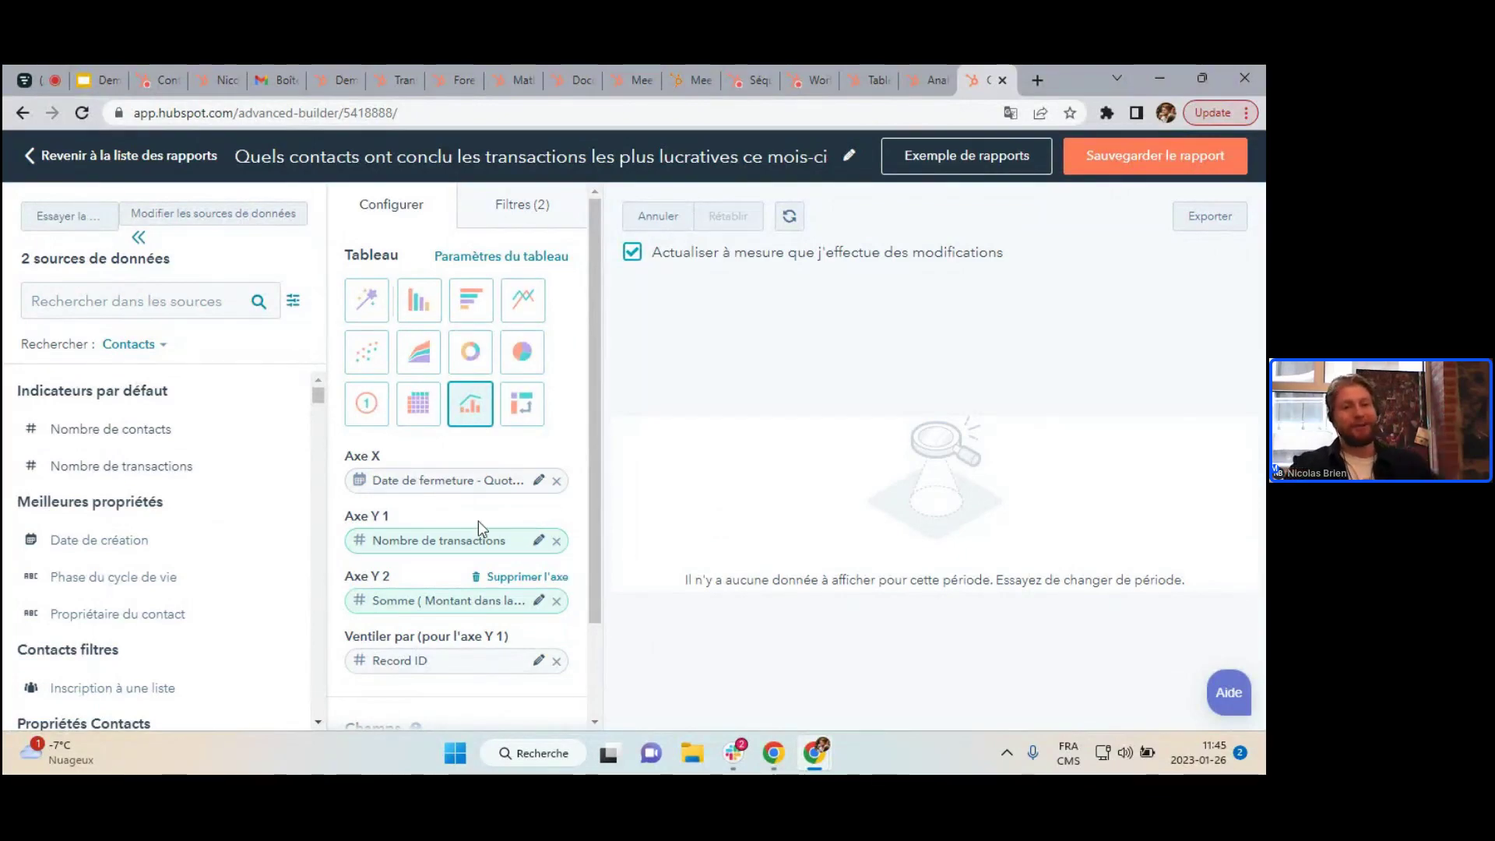
Switch to the Livestorm event and stop the screen sharing.
left_click(39, 82)
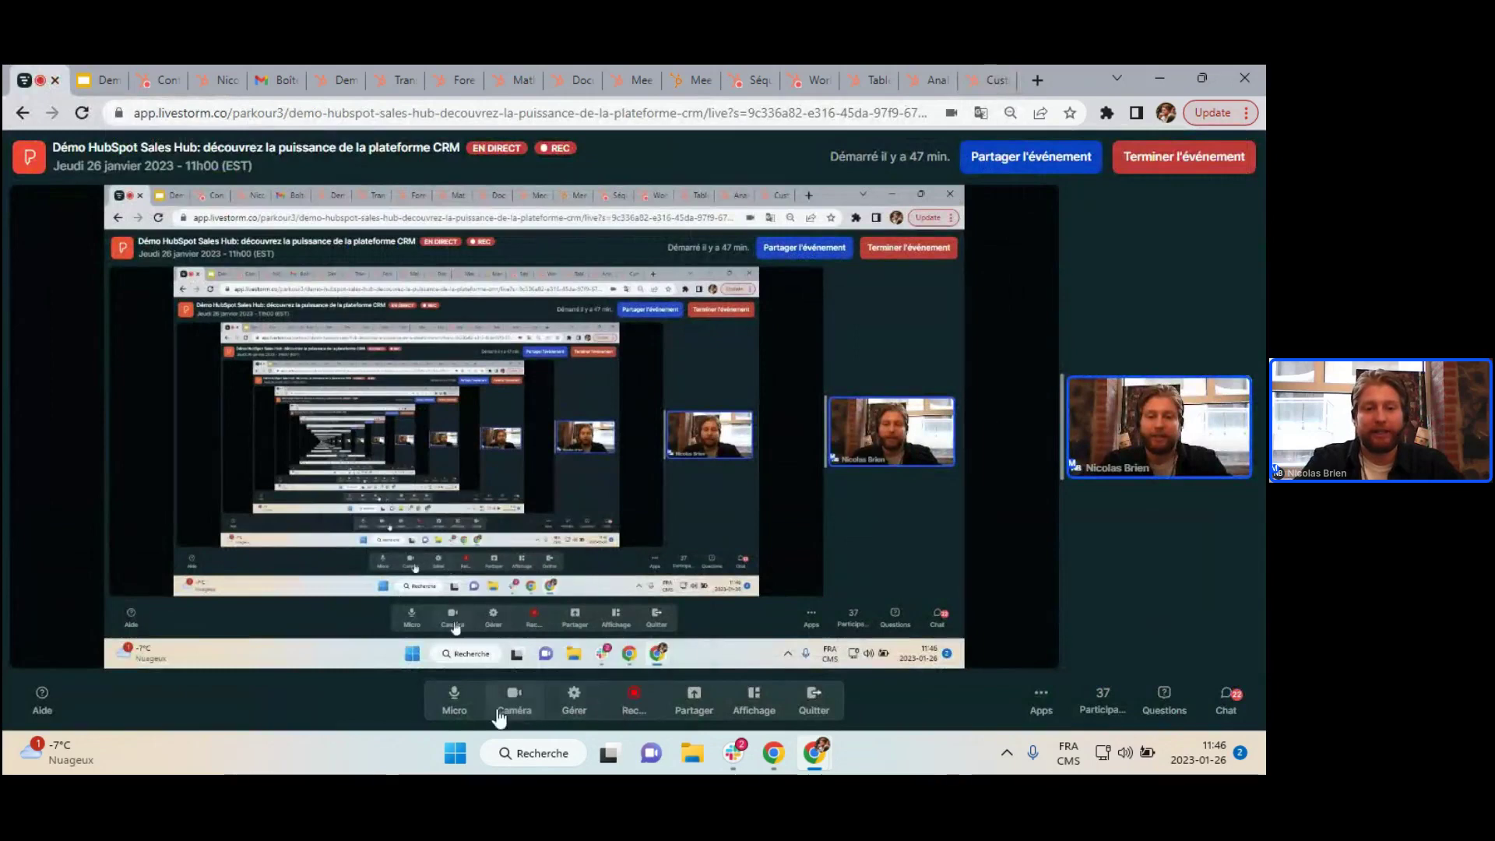
left_click(693, 701)
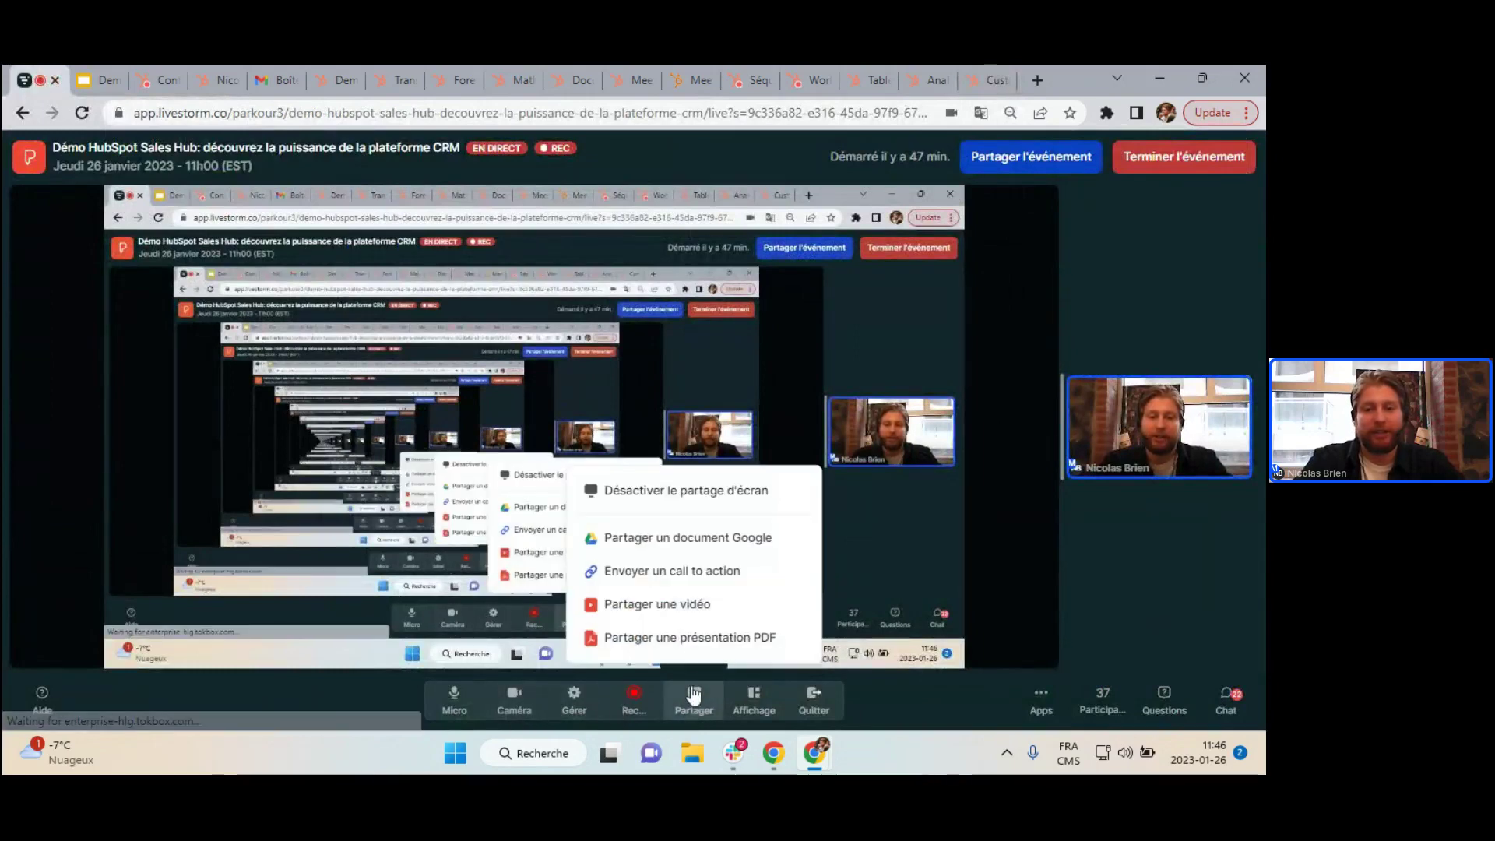
left_click(633, 499)
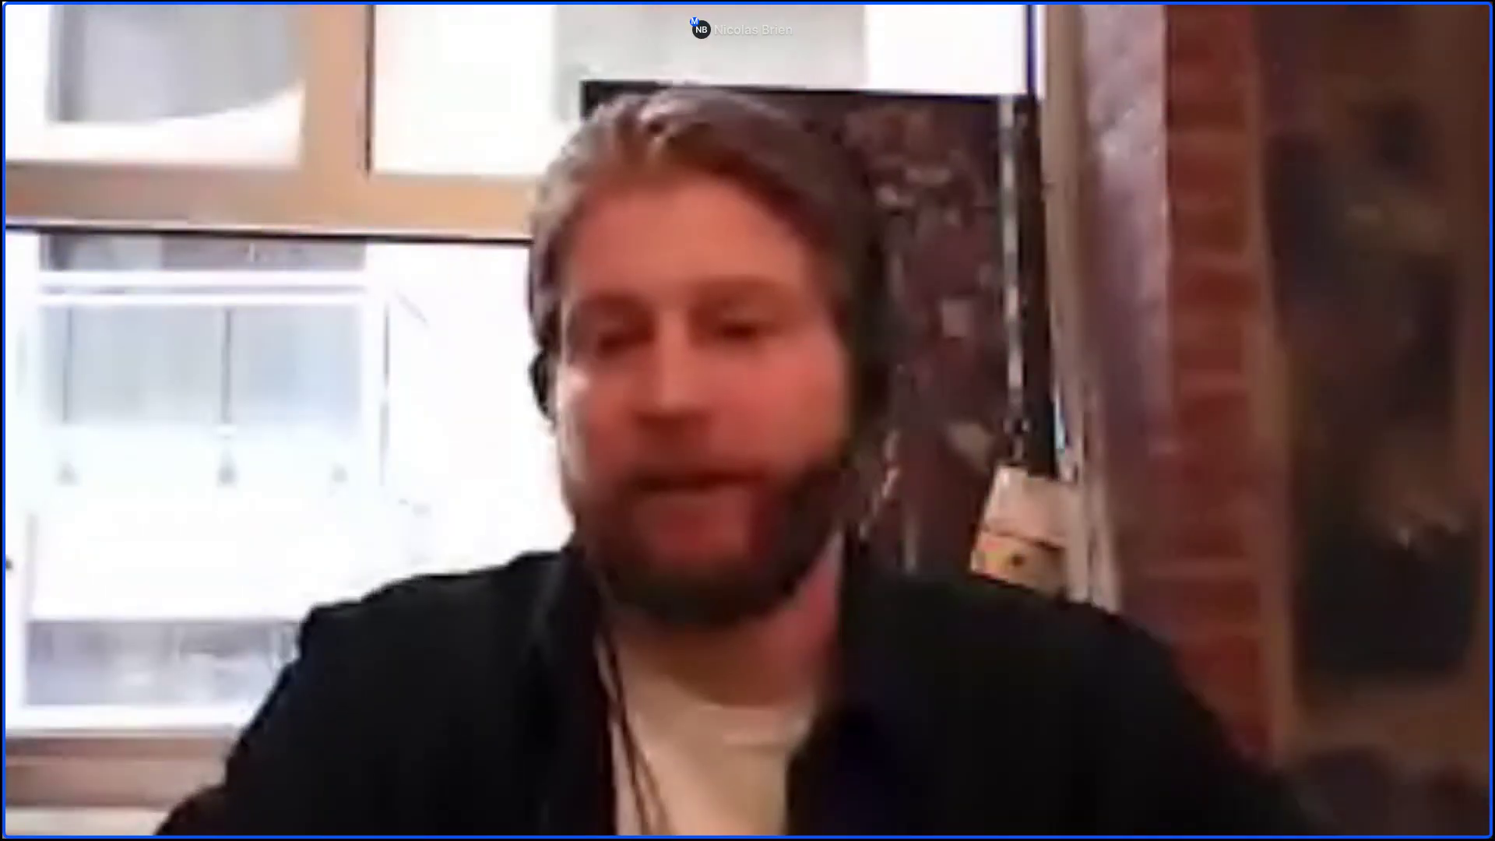